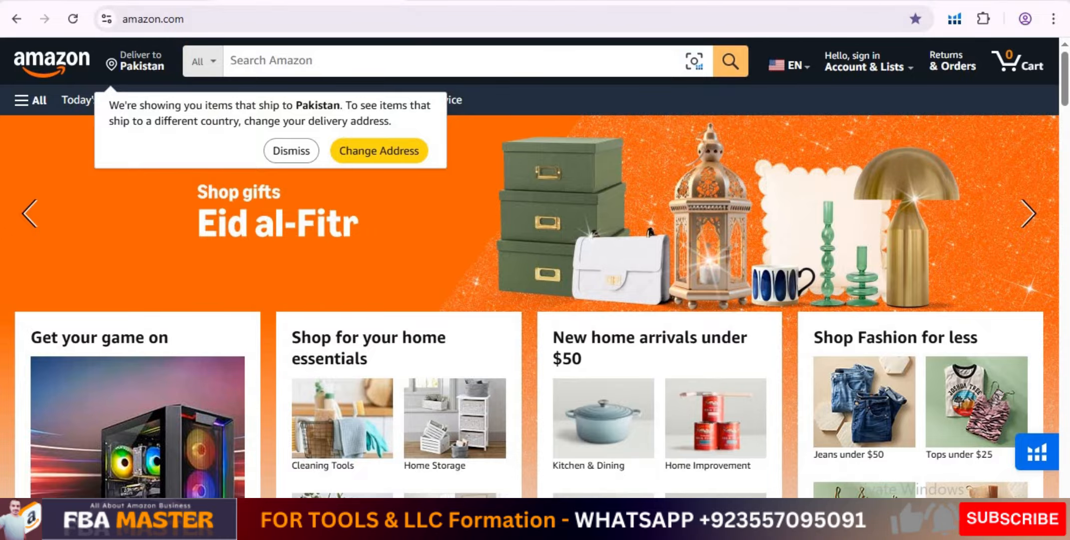
Switch to Helium 10 Black Box, look over the simple product search, and open the Keywords search.
left_click(186, 1)
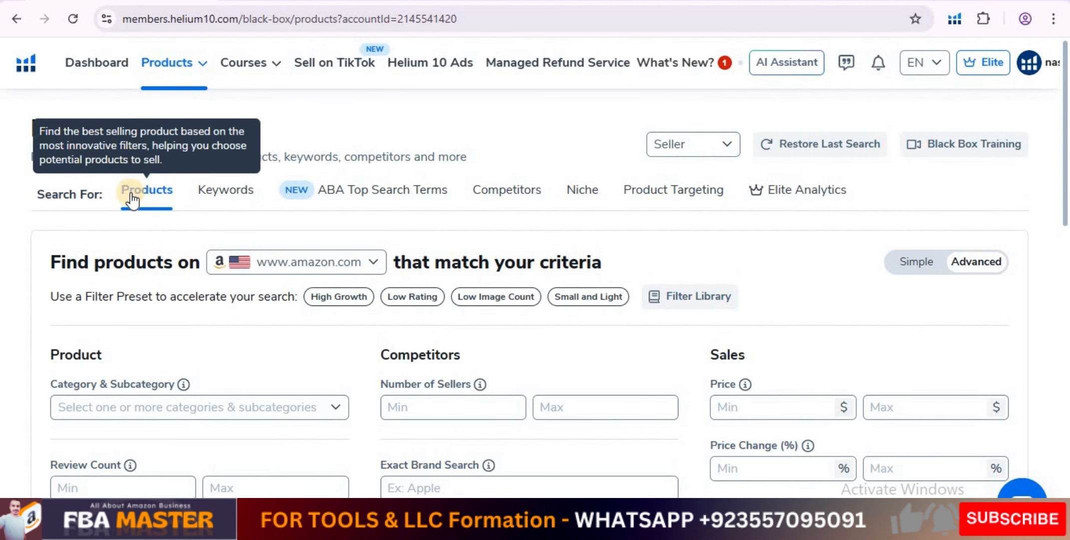
scroll(603, 252, "down", 2)
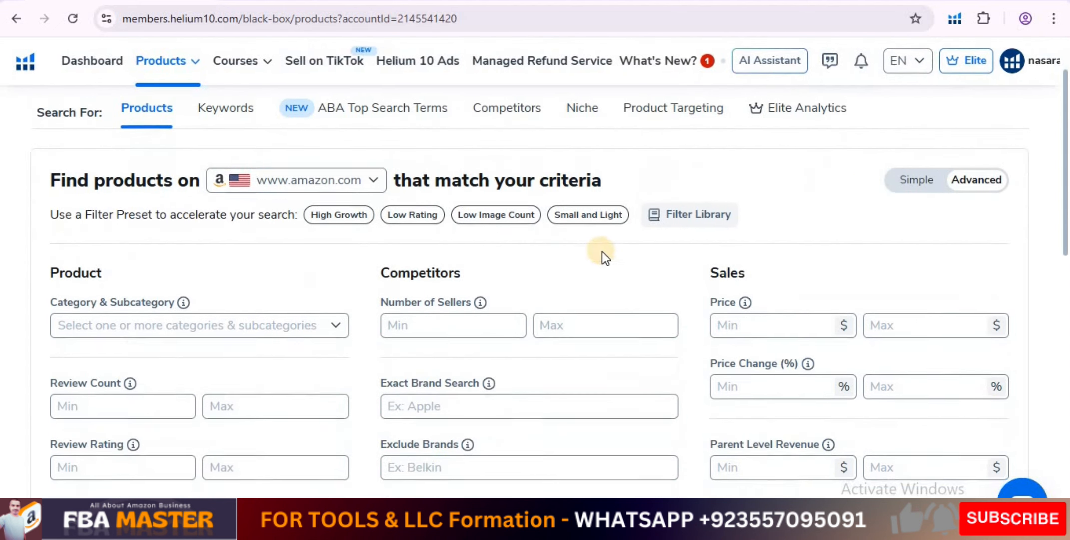
left_click(936, 171)
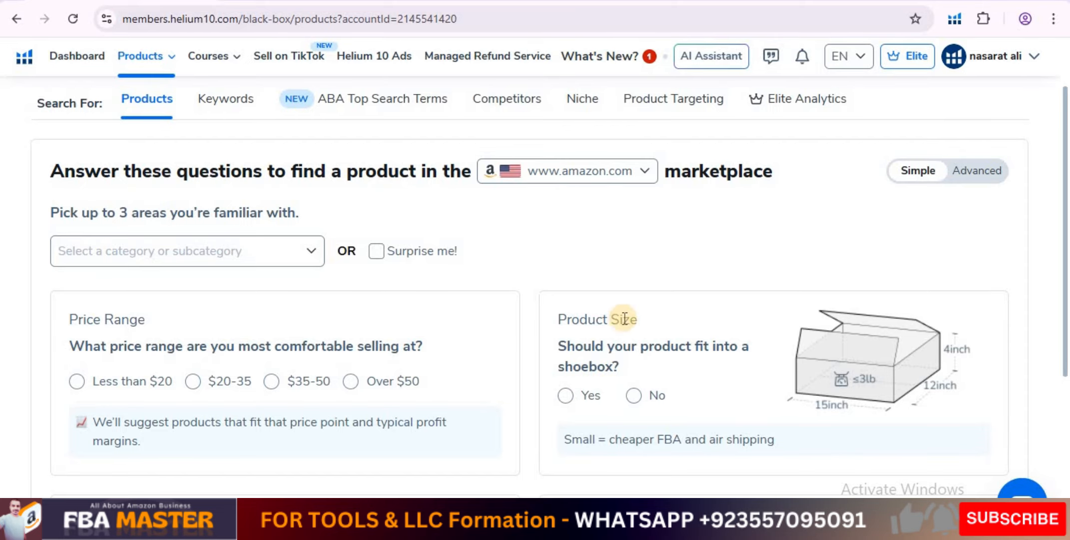
scroll(397, 313, "up", 1)
scroll(398, 312, "up", 1)
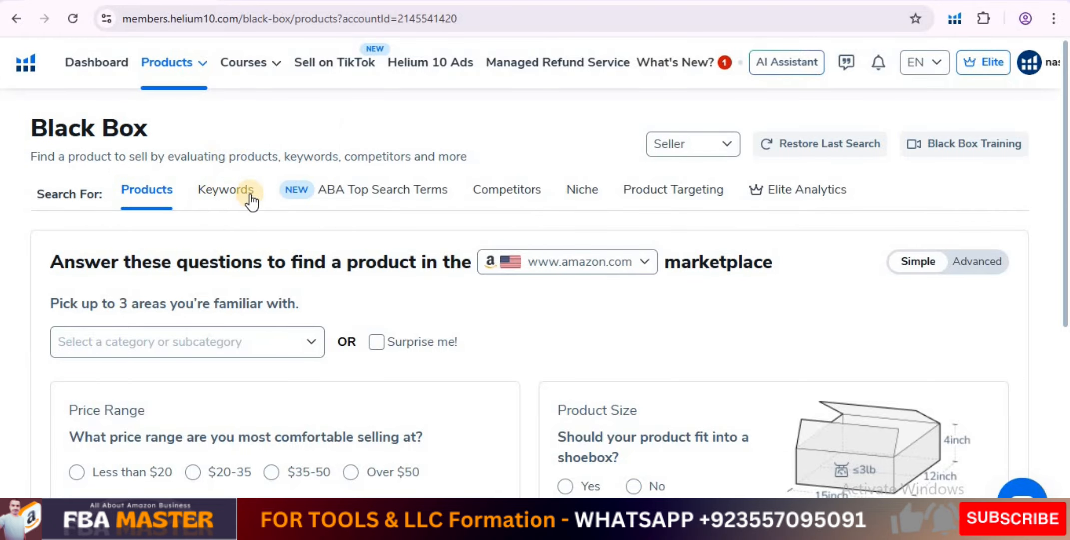
left_click(231, 196)
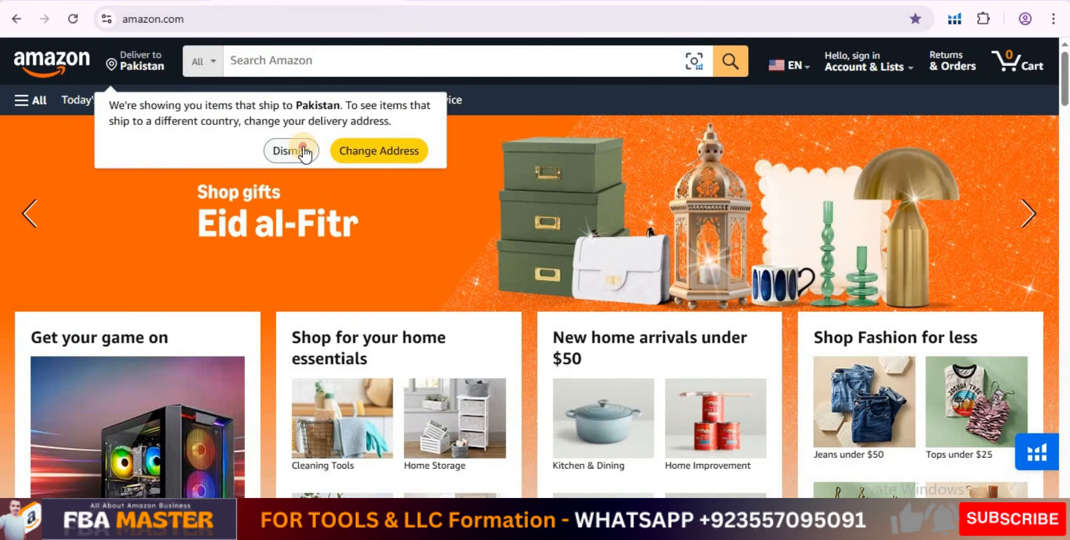
Switch to Amazon and search for "masking tape" as an example keyword.
left_click(290, 151)
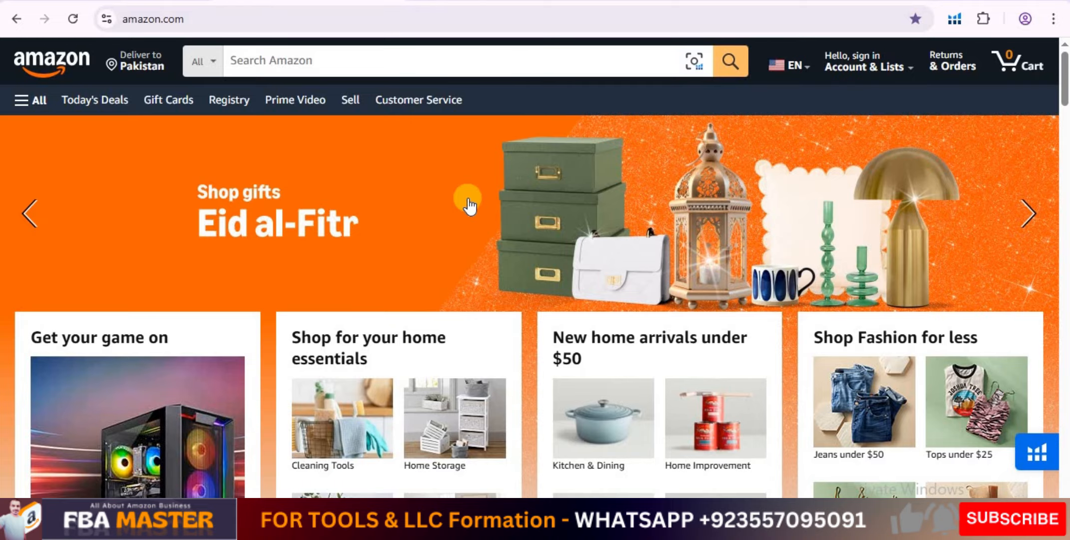
left_click(266, 64)
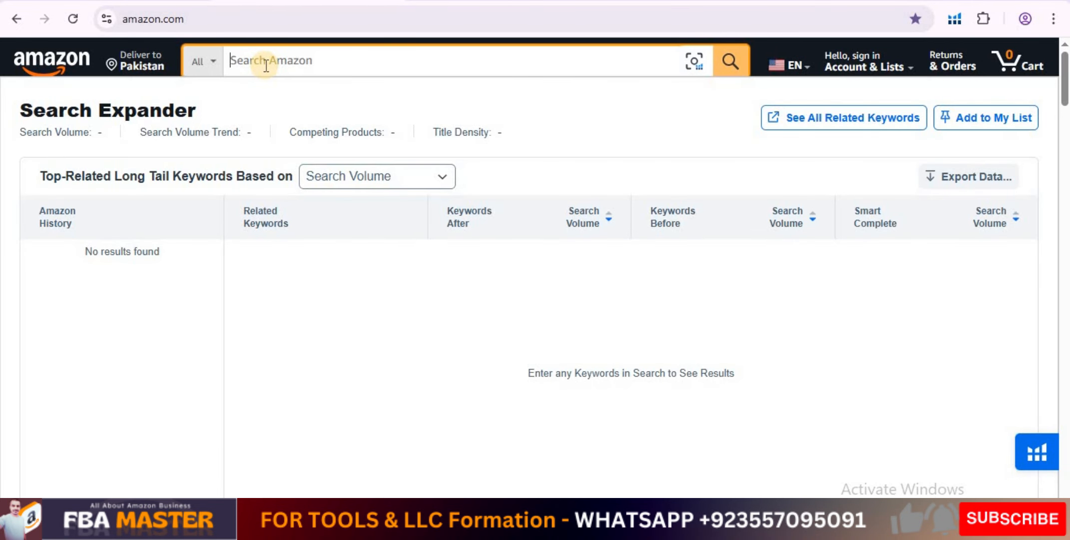
type("masking tap")
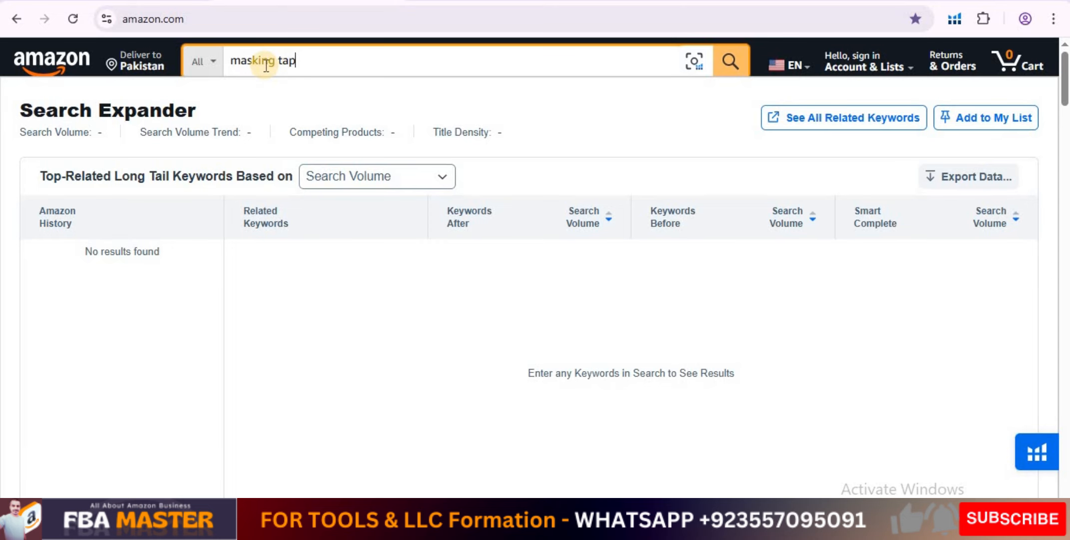
type("e")
key("Return")
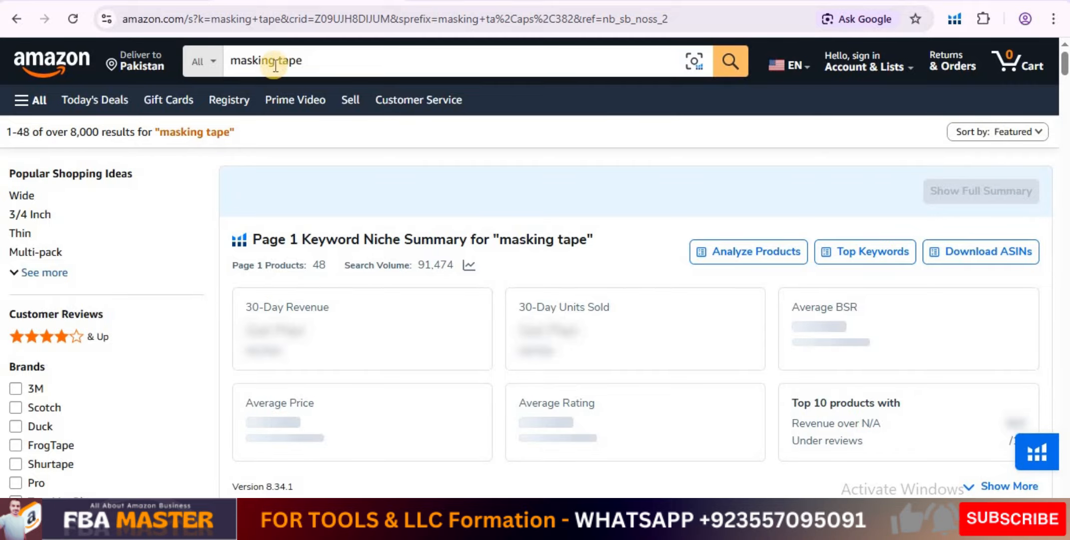
left_click_drag(160, 132, 230, 133)
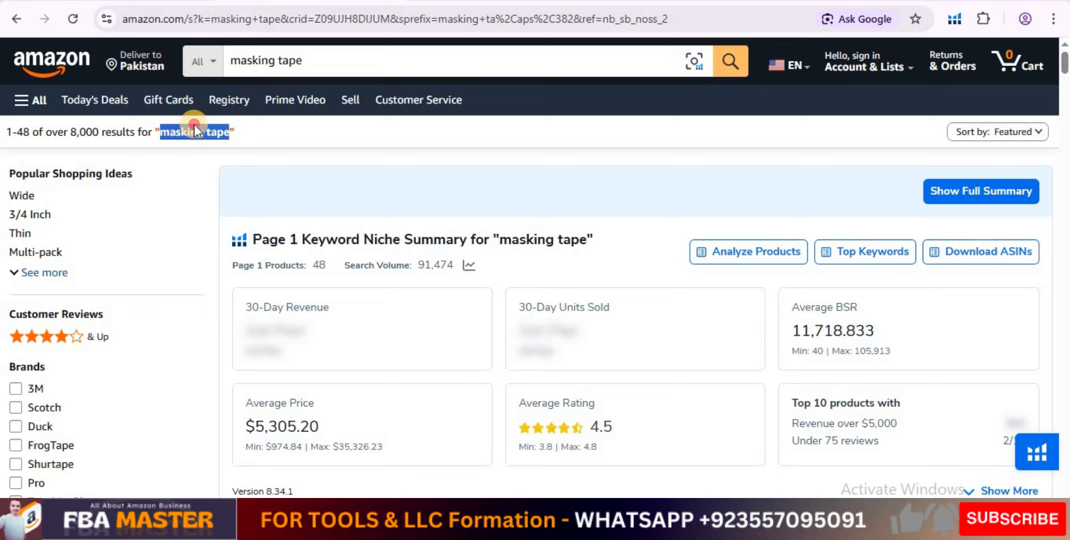
left_click(194, 131)
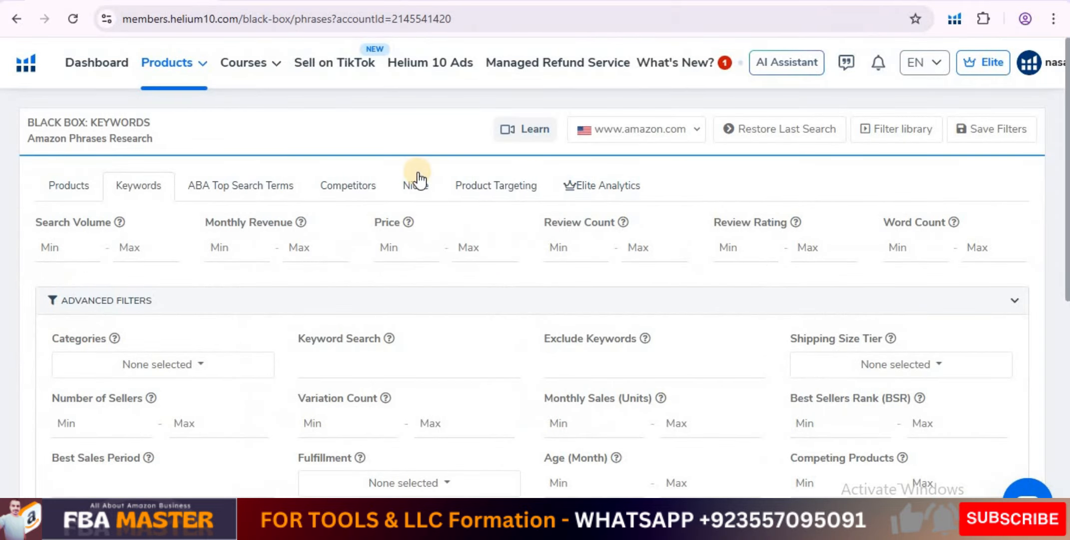
Examine the advanced filters in the Black Box Keywords search, collapsing and re-expanding the section.
scroll(339, 144, "down", 2)
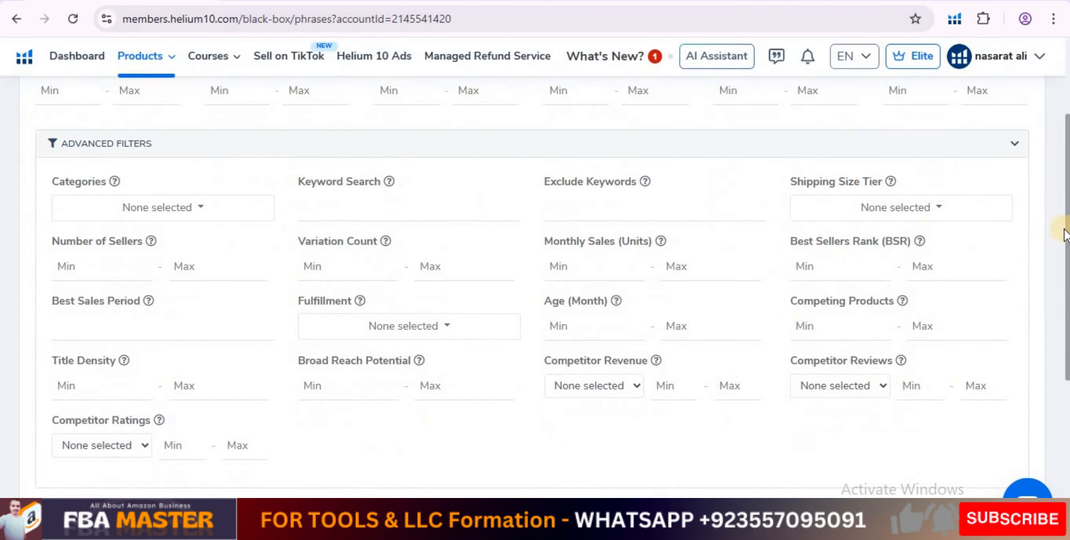
scroll(977, 242, "up", 1)
left_click(1012, 223)
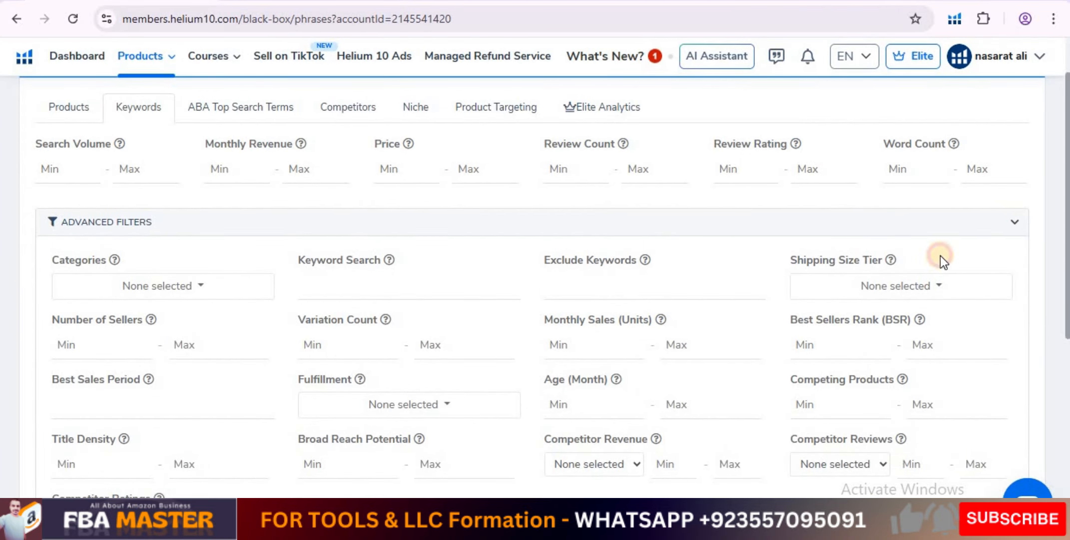
scroll(605, 368, "up", 1)
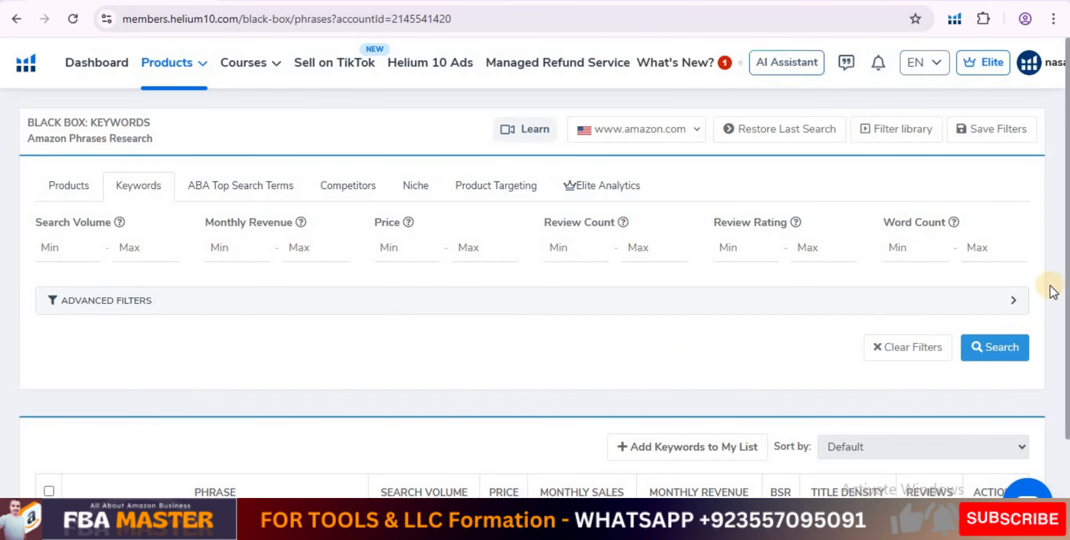
left_click(1011, 302)
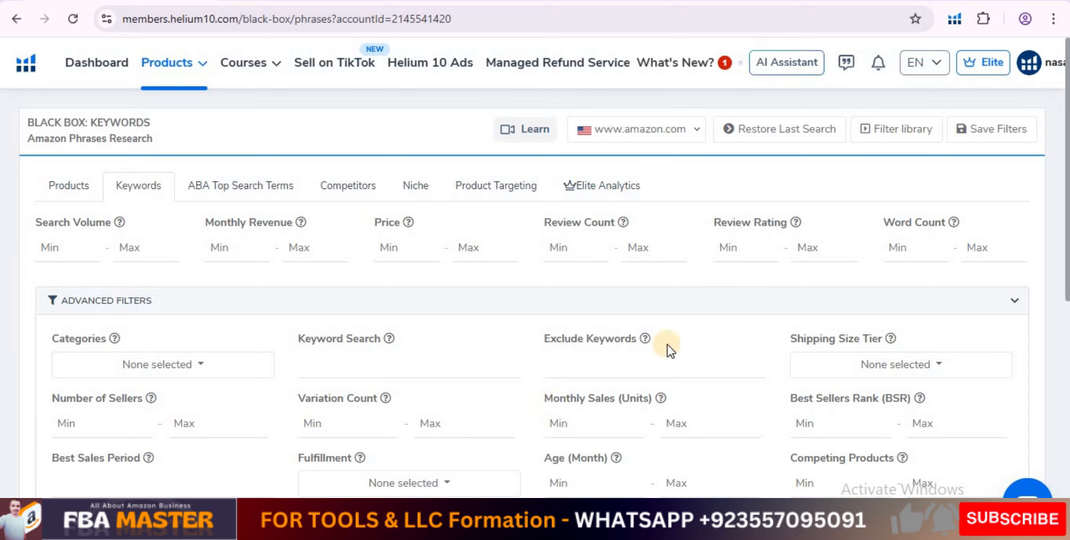
left_click(627, 130)
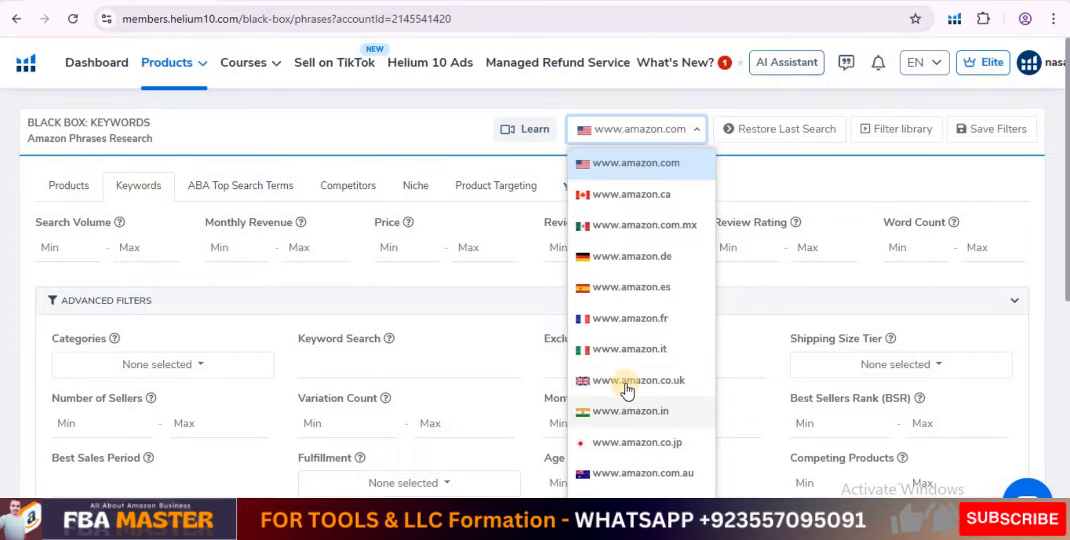
scroll(627, 390, "down", 3)
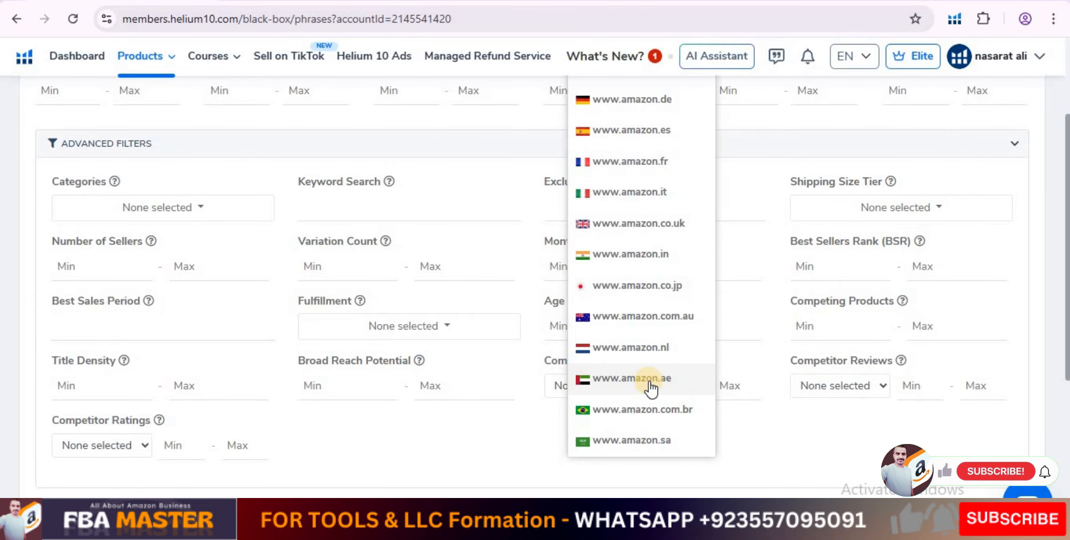
left_click(754, 440)
scroll(753, 439, "up", 3)
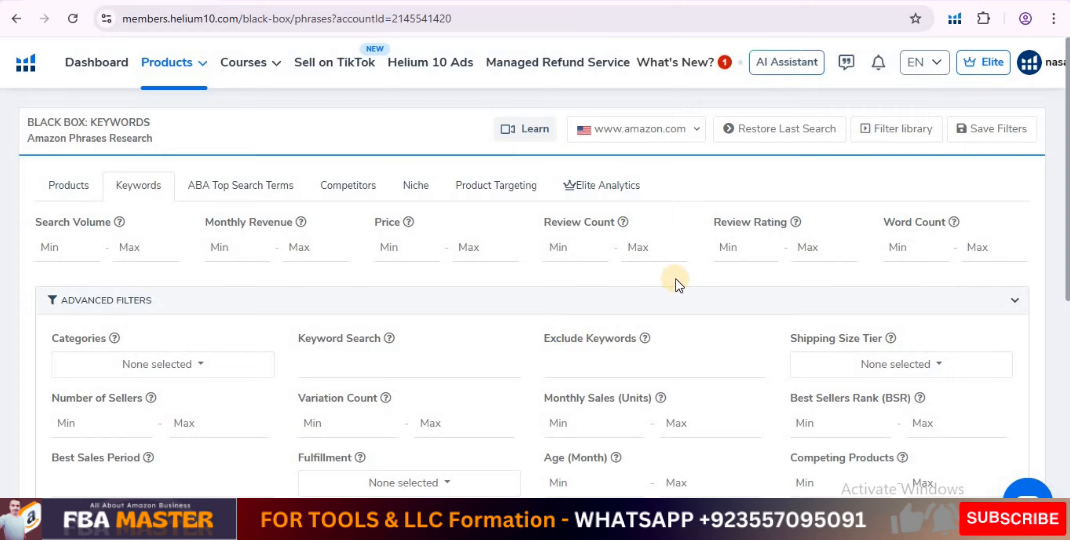
Set the minimum search volume to 1000 and browse the masking tape results on Amazon.
left_click(61, 248)
mouse_move(303, 224)
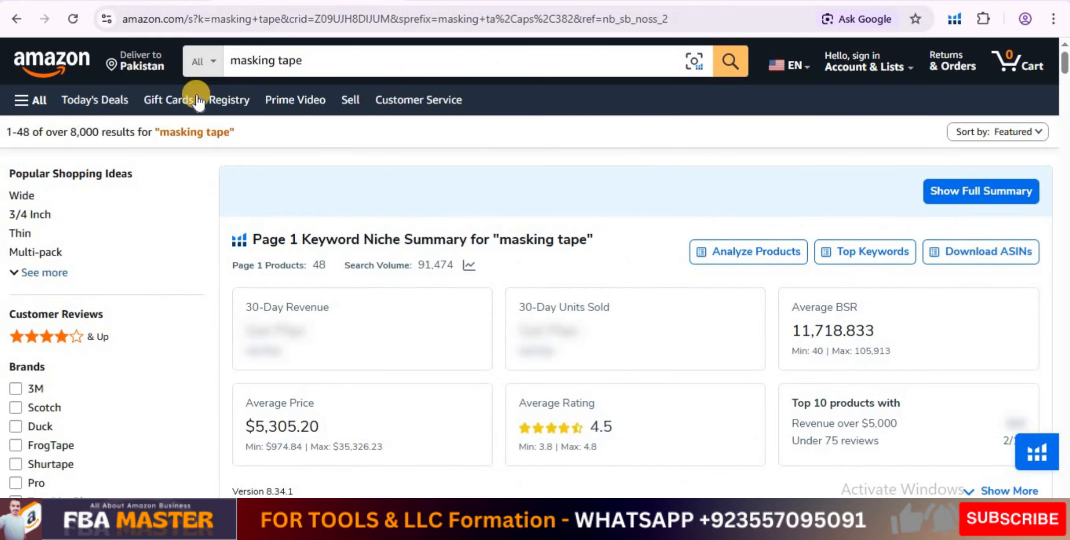
scroll(375, 232, "down", 10)
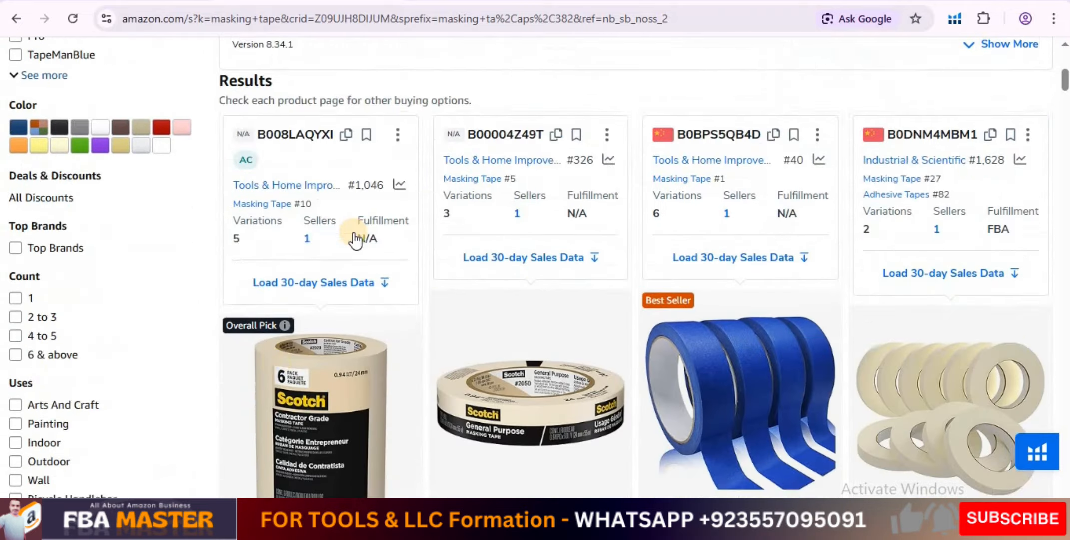
scroll(604, 250, "down", 15)
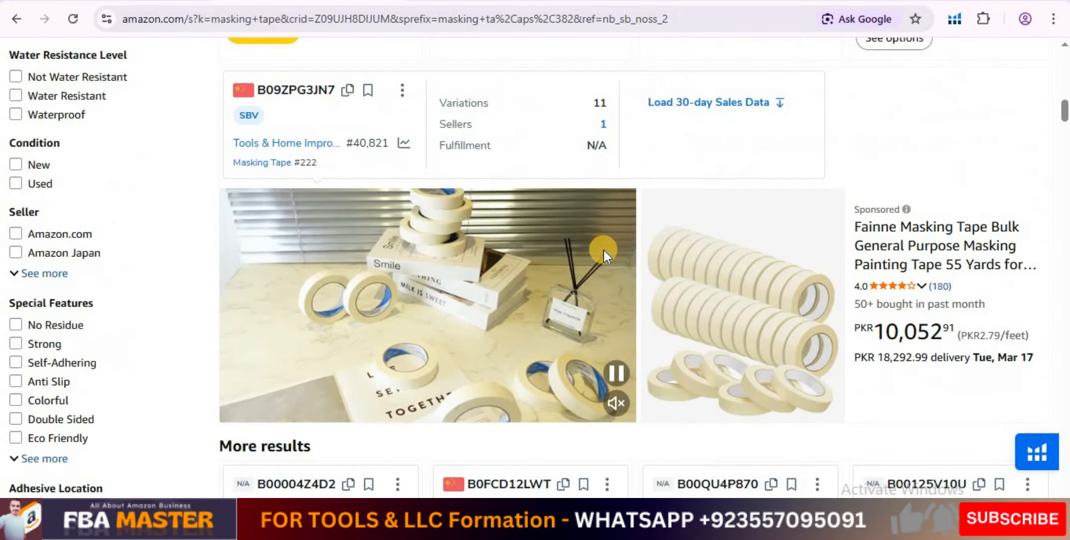
scroll(603, 249, "down", 15)
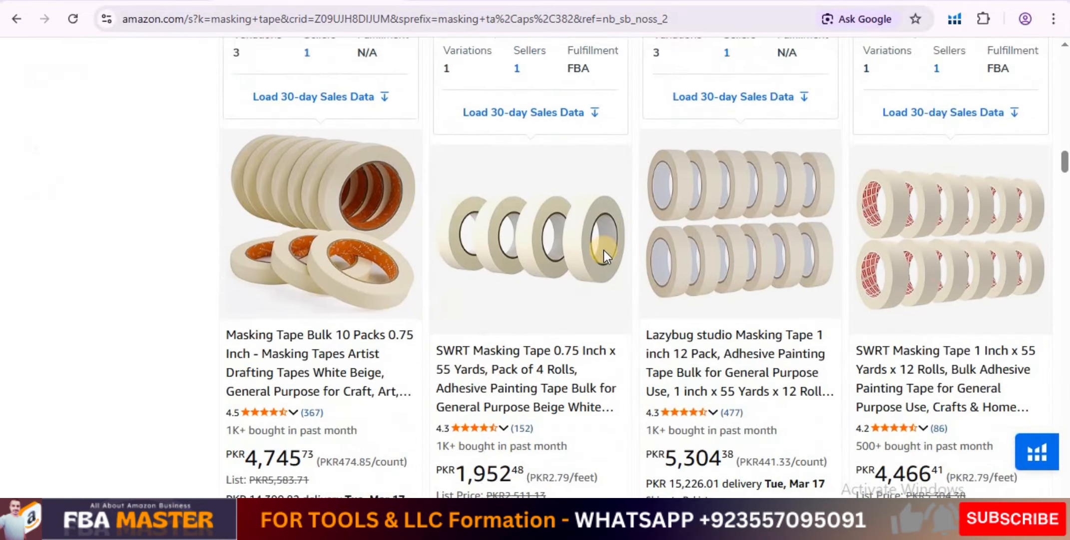
scroll(604, 256, "up", 20)
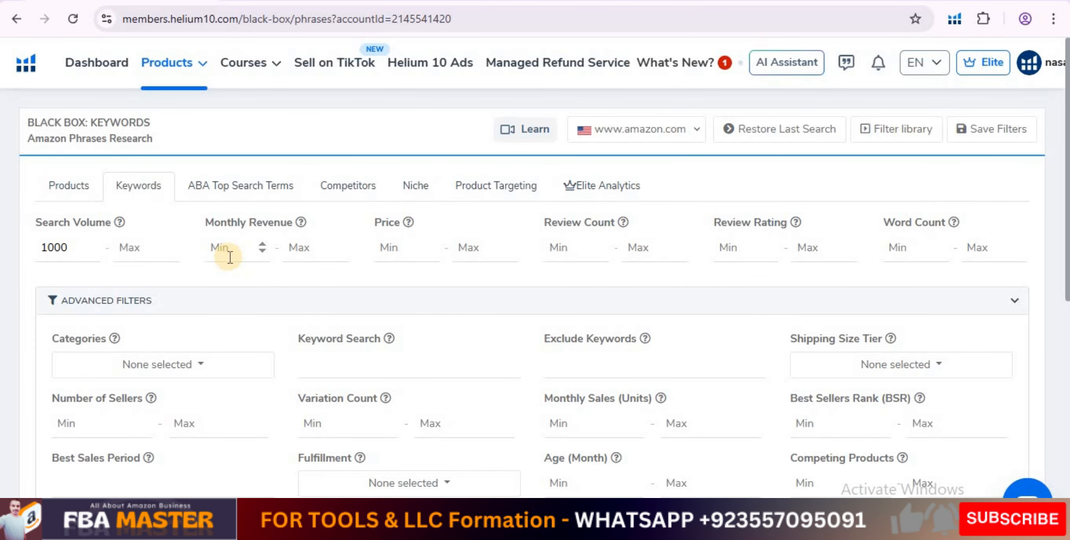
Set the price filter in the Black Box Keywords search to a range of 15 to 35.
left_click(405, 249)
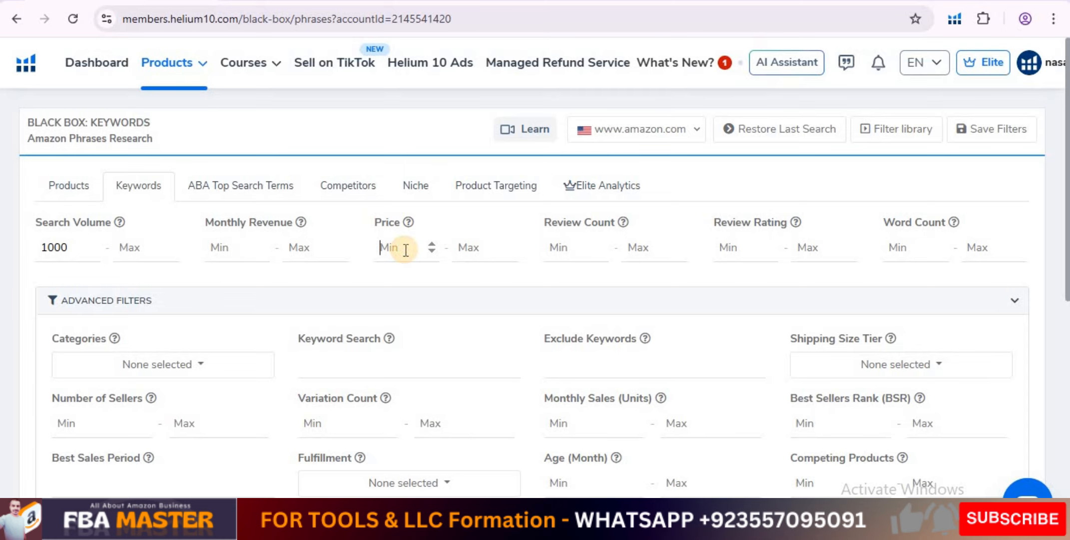
type("15")
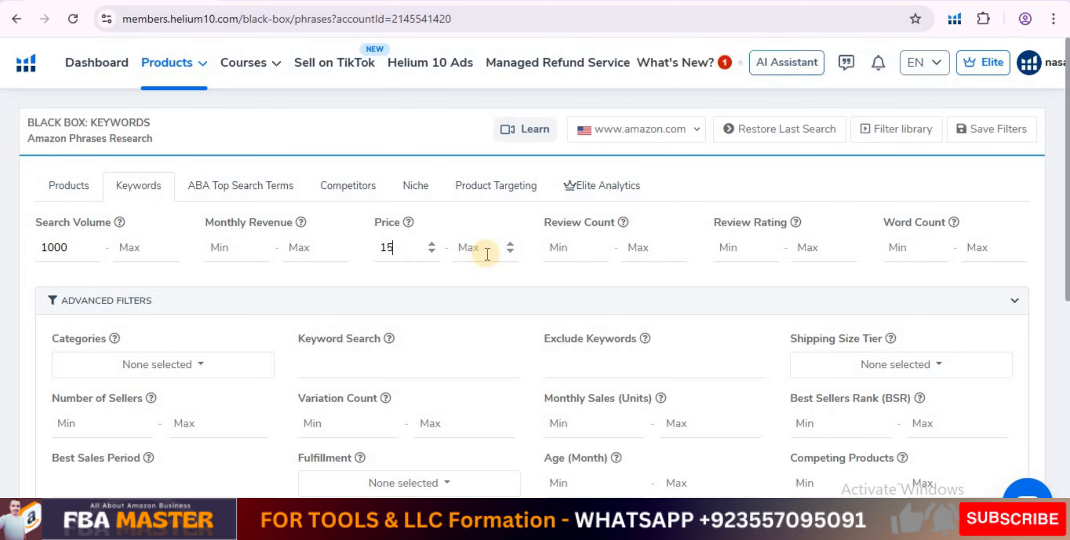
left_click(478, 248)
type("35")
Set the minimum review rating to 4 and the minimum review count to 200.
mouse_move(621, 222)
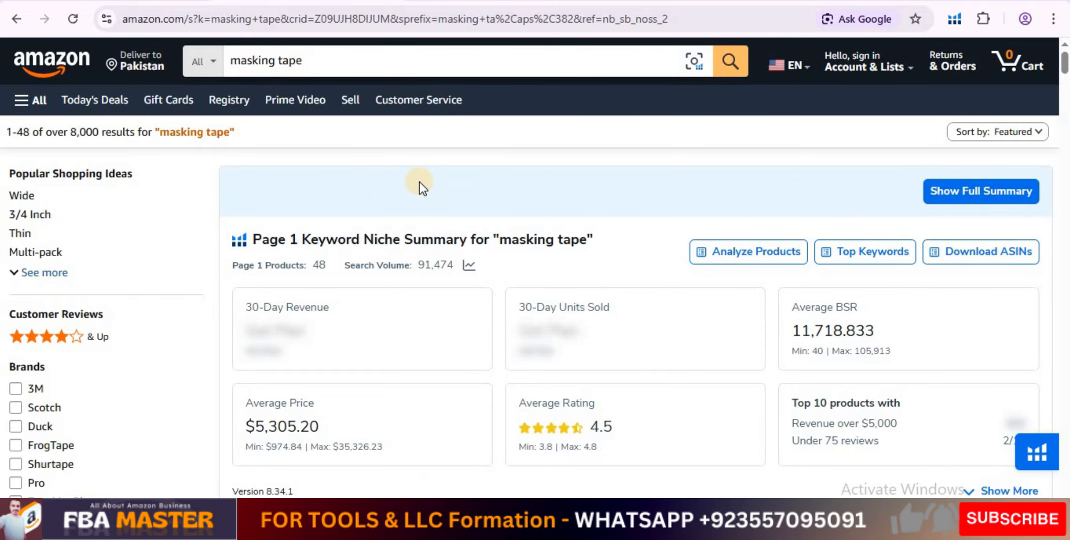
scroll(419, 181, "down", 10)
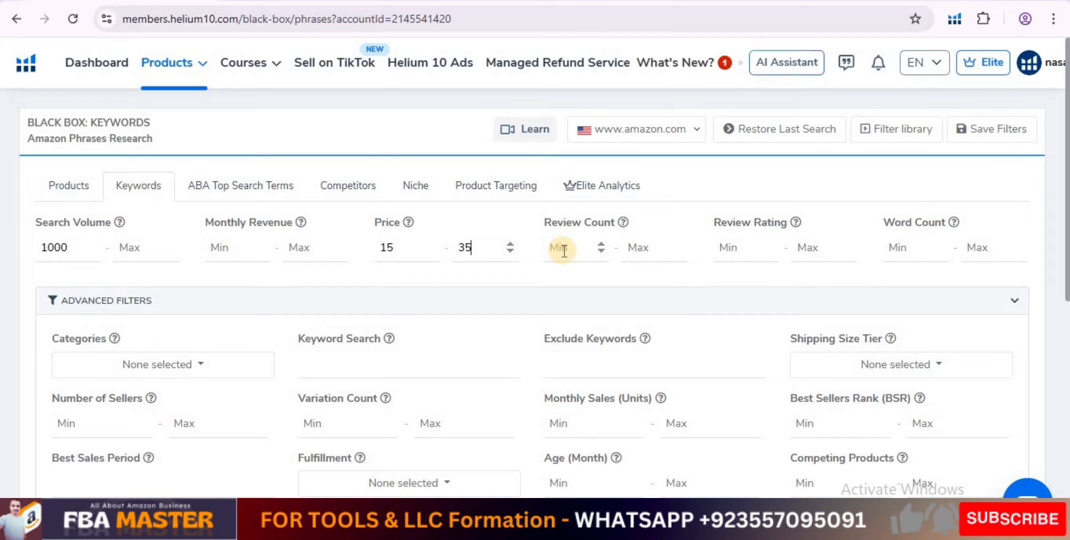
left_click(564, 249)
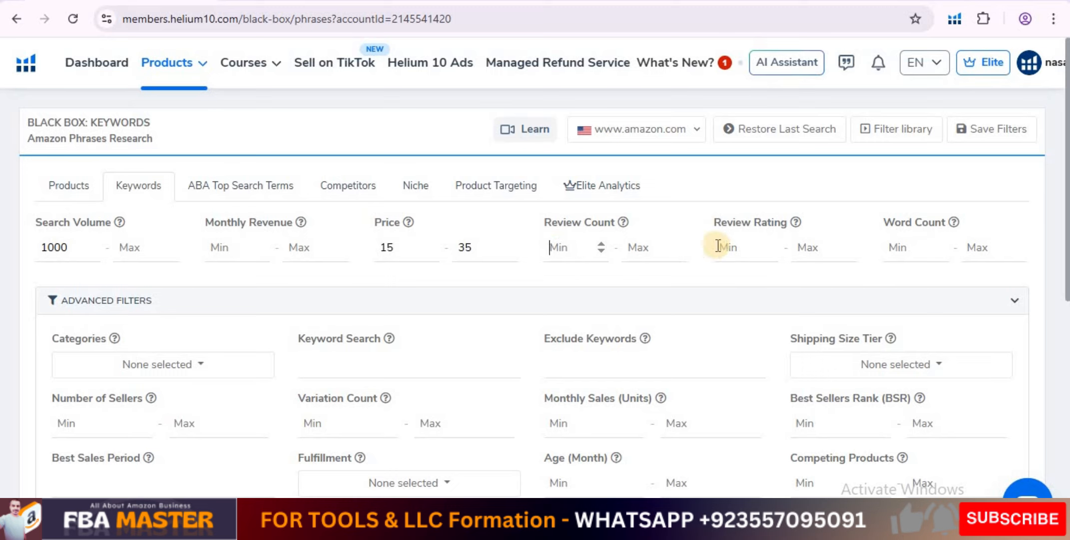
left_click(741, 247)
type("4")
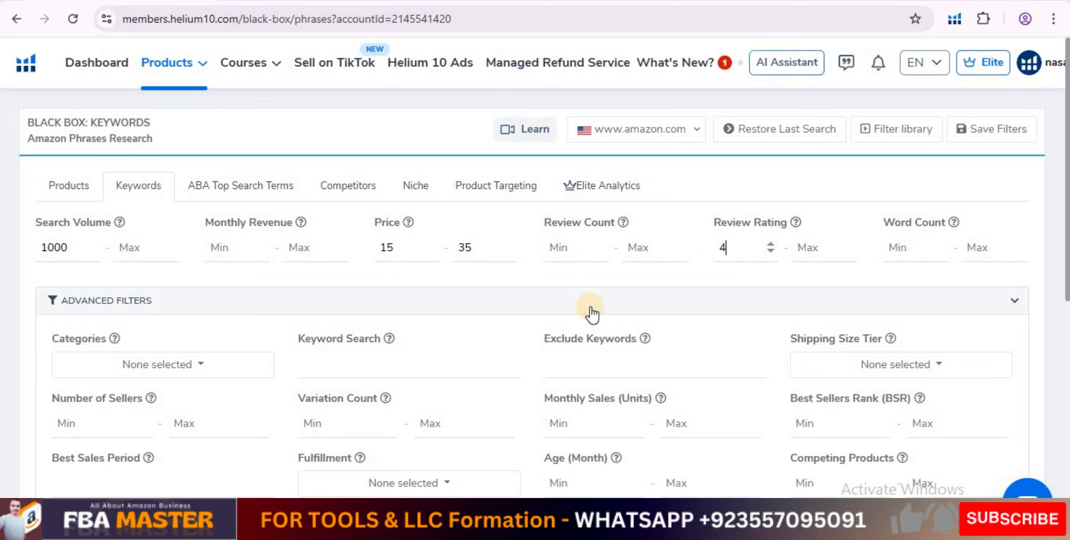
left_click(556, 246)
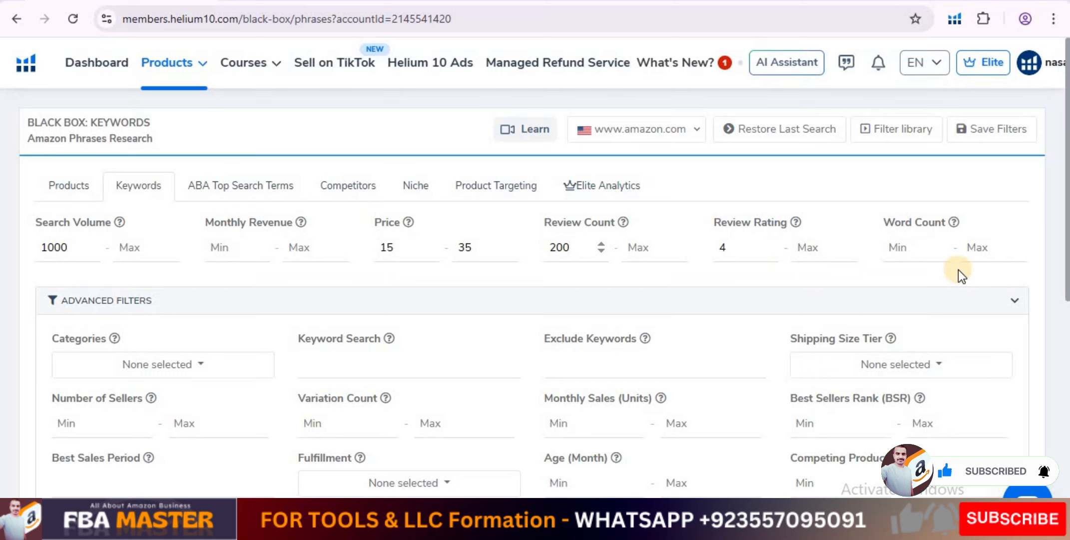
Check the Word Count filter's explanation and the Amazon masking tape example, and set the maximum word count to 3.
mouse_move(954, 221)
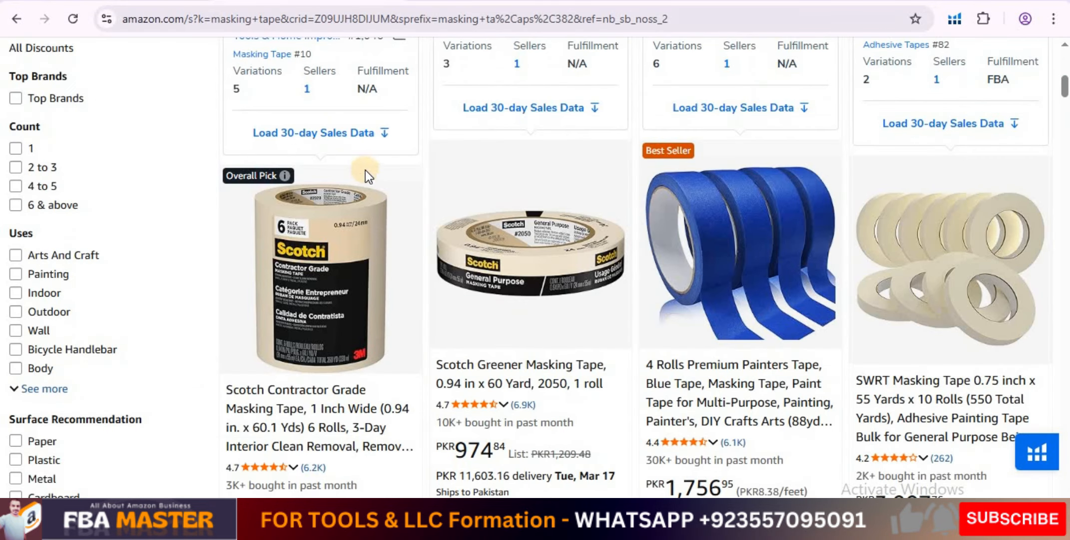
scroll(366, 171, "up", 10)
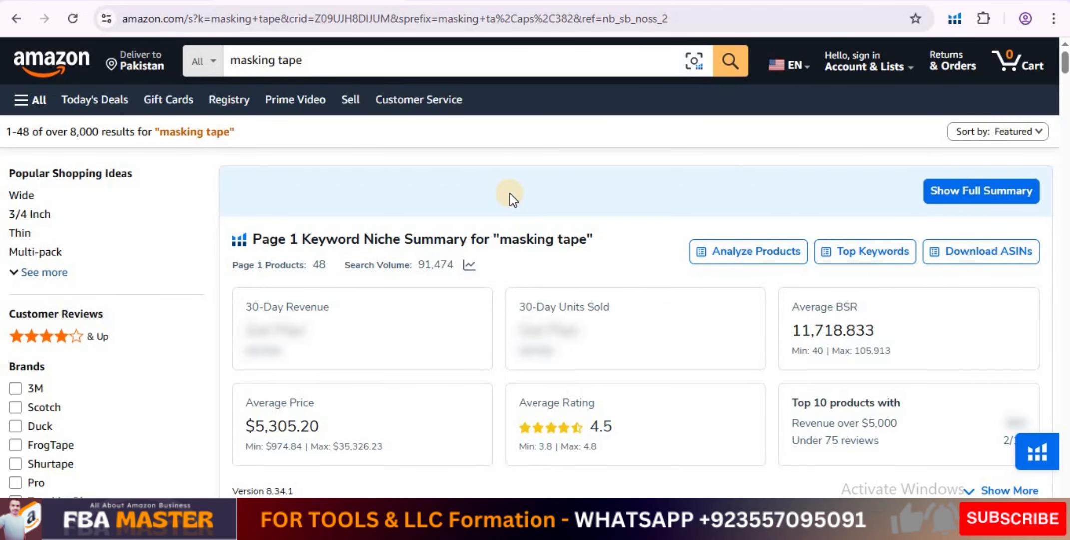
scroll(510, 194, "down", 2)
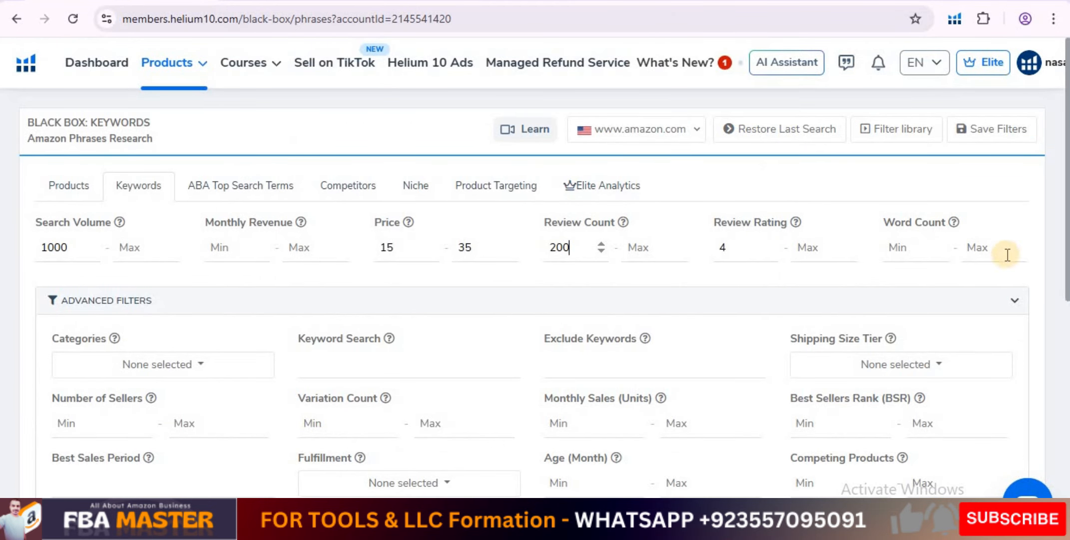
left_click(970, 248)
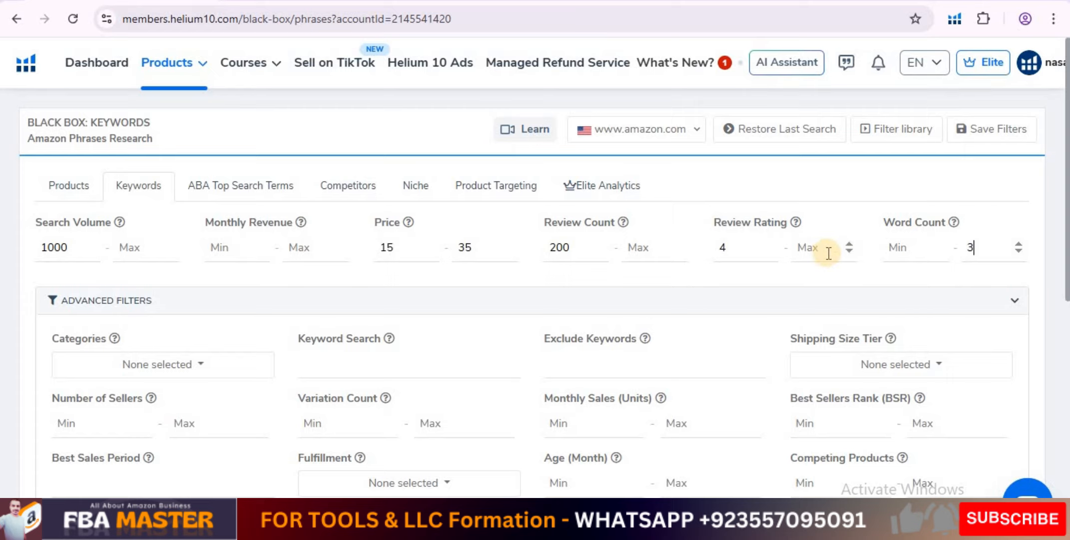
left_click(792, 272)
Limit the advanced category filter to Home & Kitchen and Office Products.
scroll(1061, 348, "down", 3)
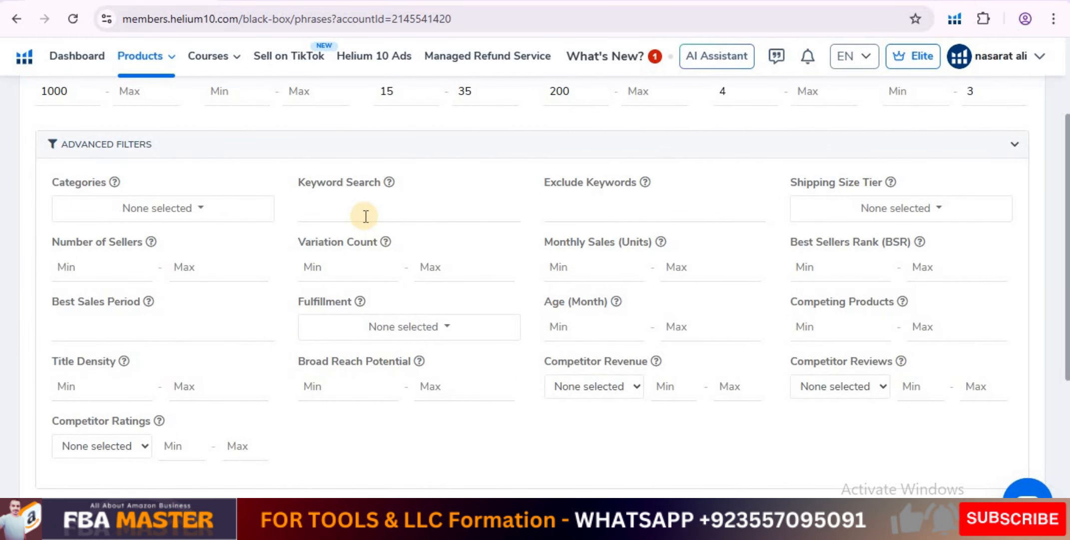
left_click(161, 209)
scroll(168, 282, "down", 5)
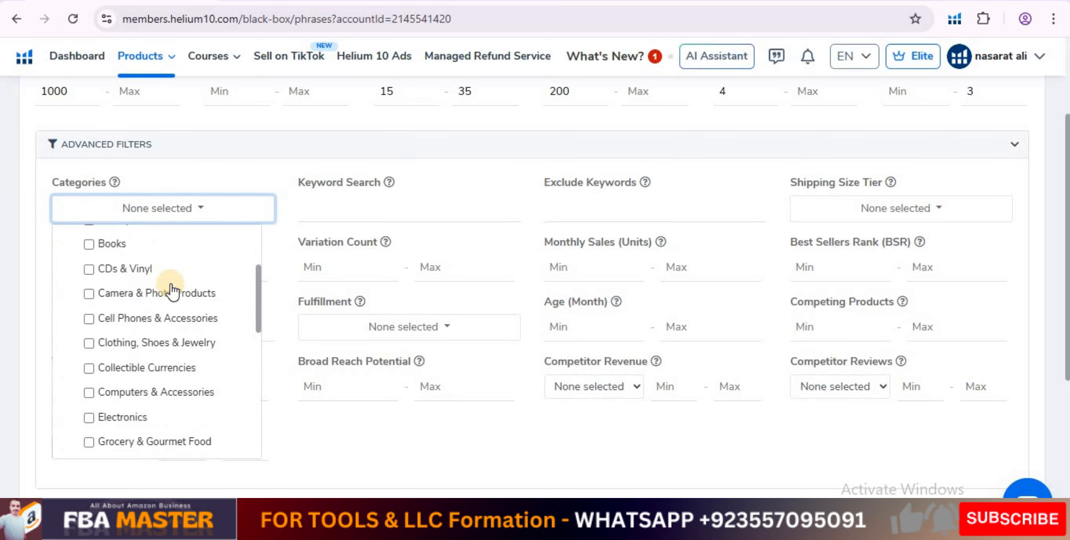
scroll(173, 290, "down", 4)
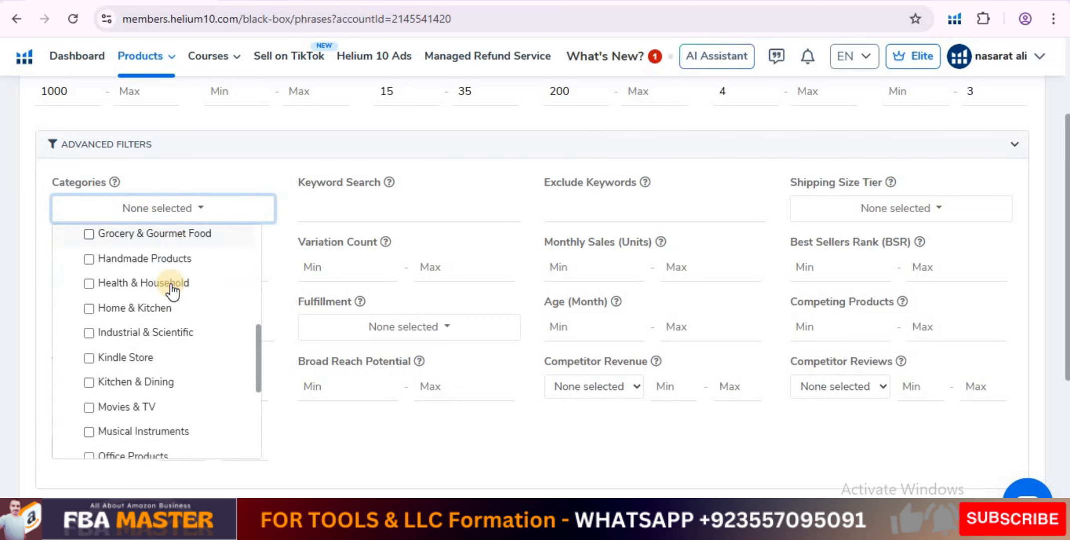
left_click(86, 271)
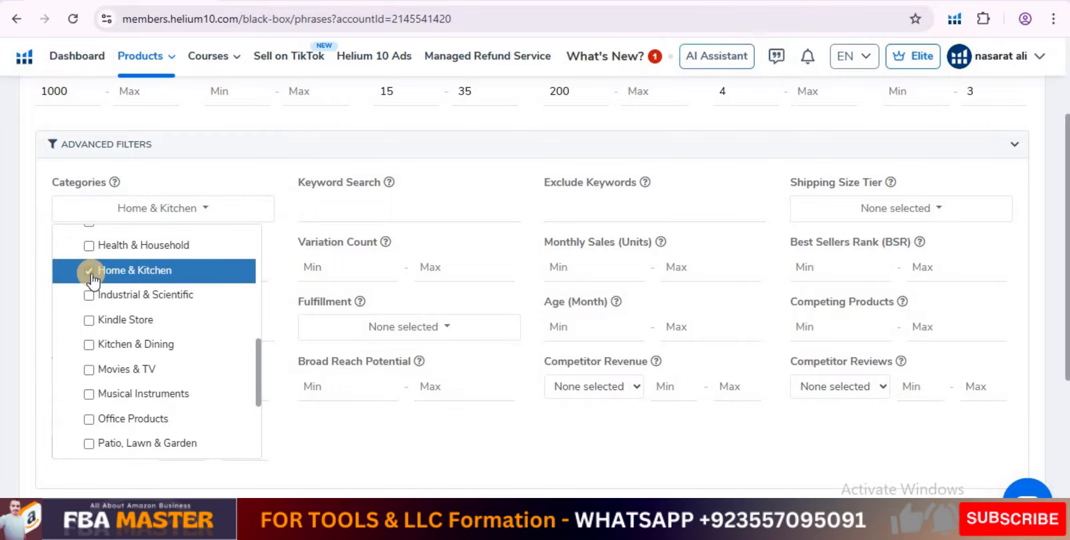
left_click(88, 421)
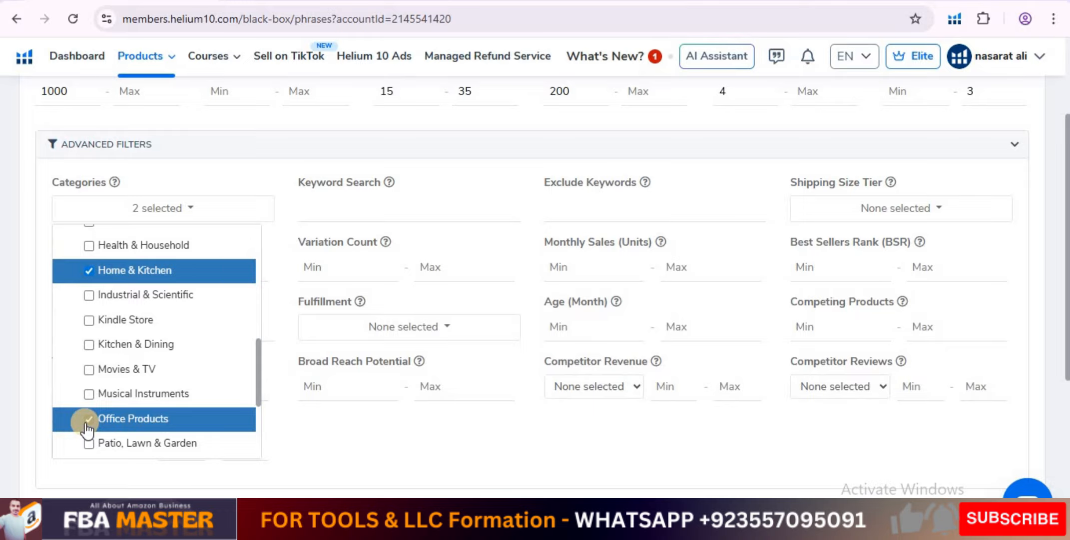
left_click(32, 252)
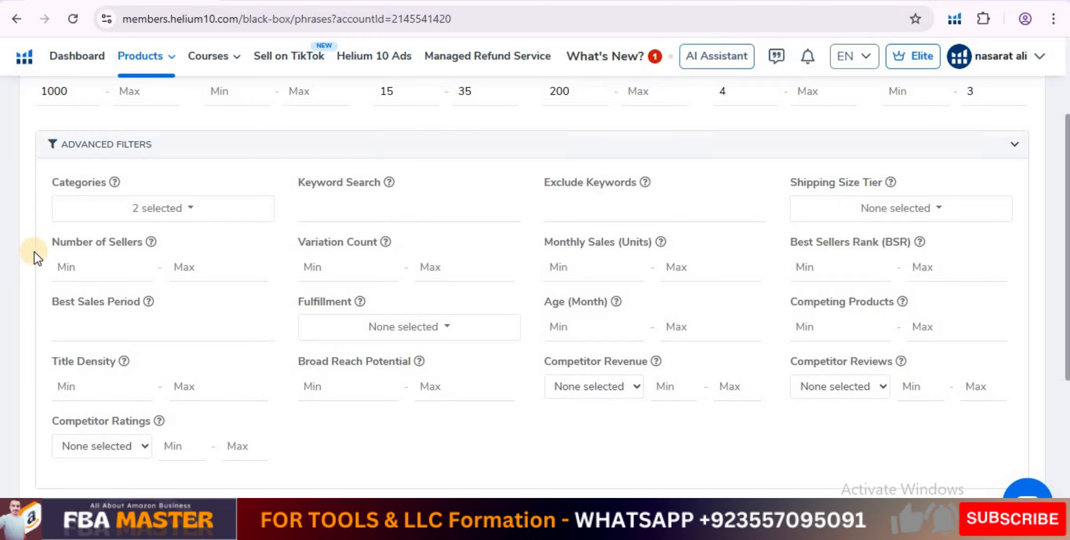
left_click(323, 208)
type("mask")
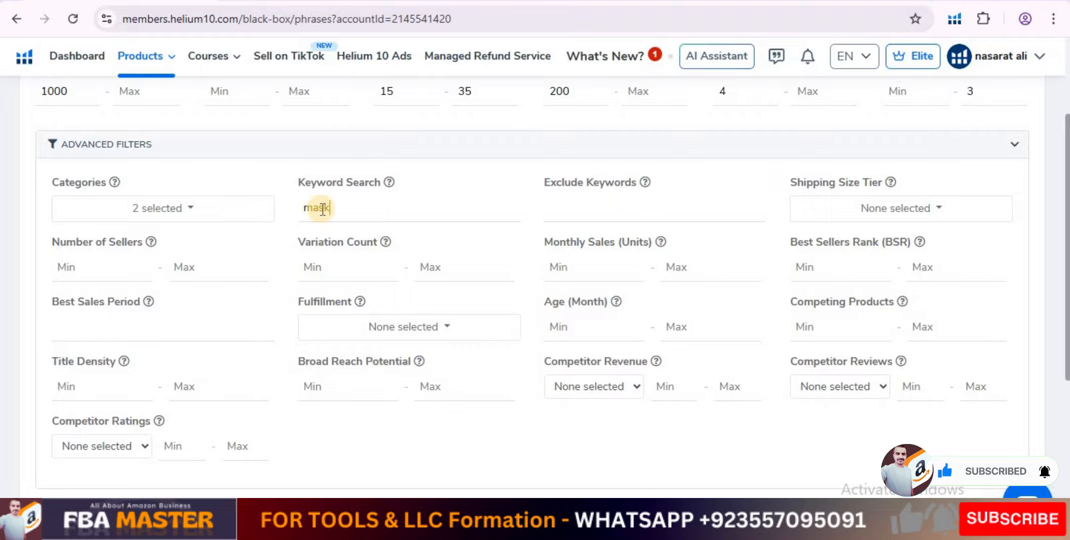
double_click(323, 209)
key("BackSpace")
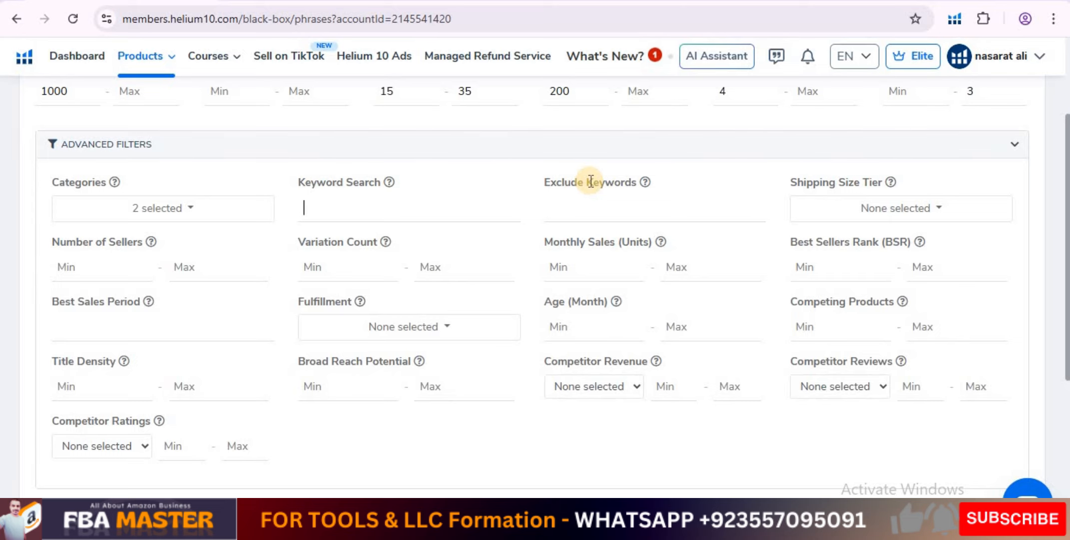
Restrict the shipping size tier in the advanced filters to Small Standard-Size.
left_click(887, 207)
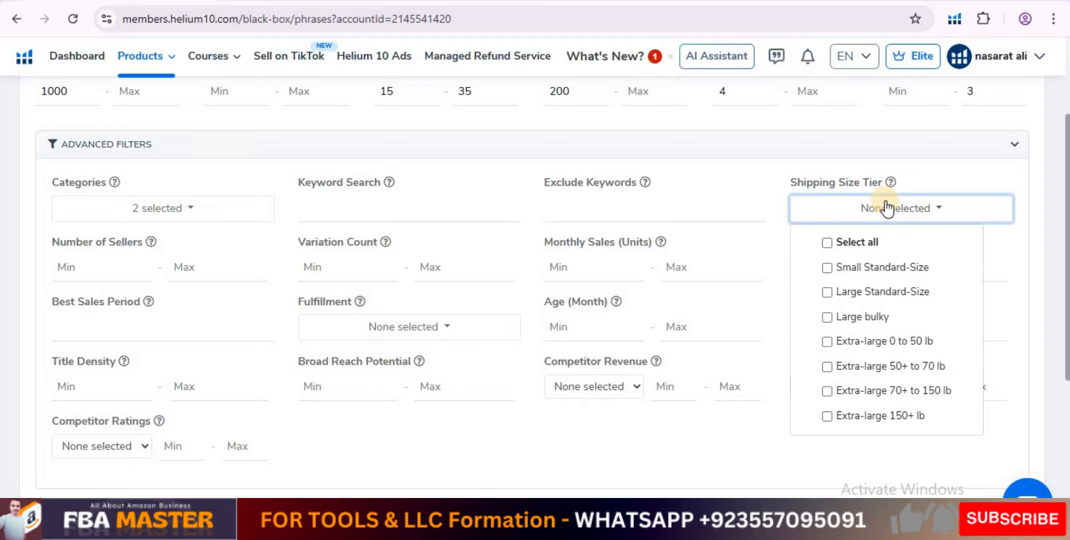
left_click(884, 267)
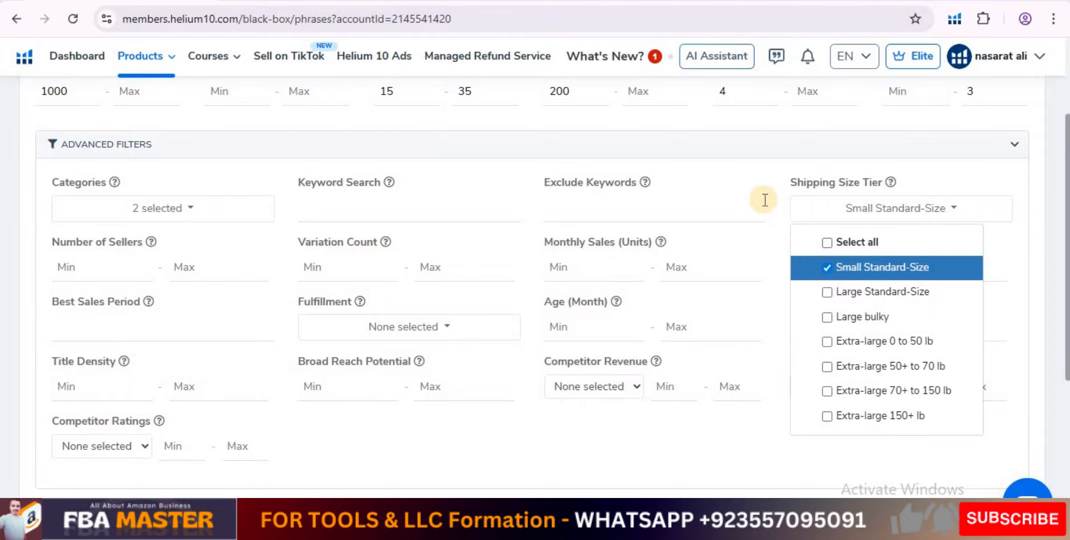
left_click(783, 201)
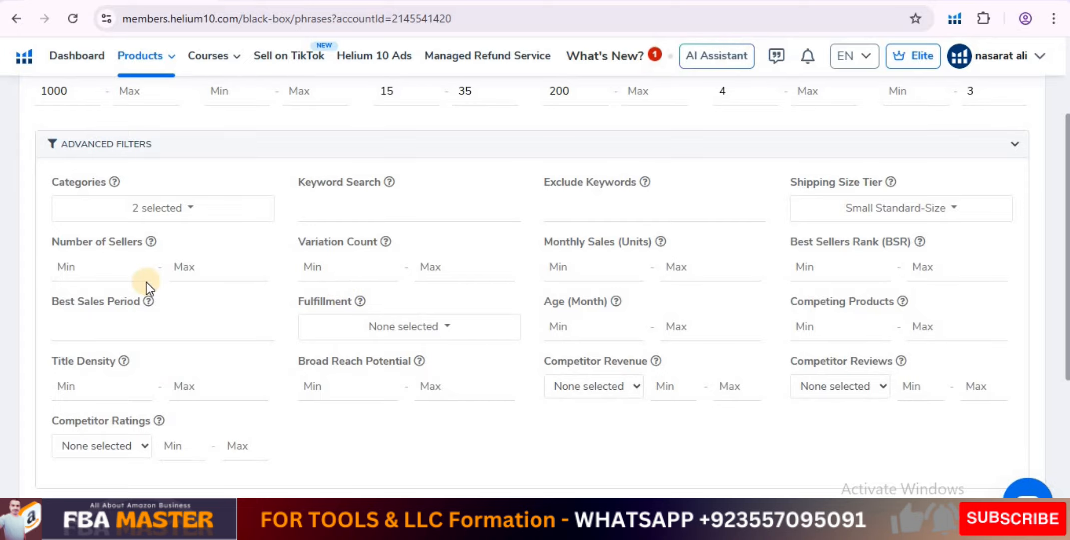
Set the number of sellers to a range of 4 to 15 and the maximum variation count to 1.
left_click(83, 266)
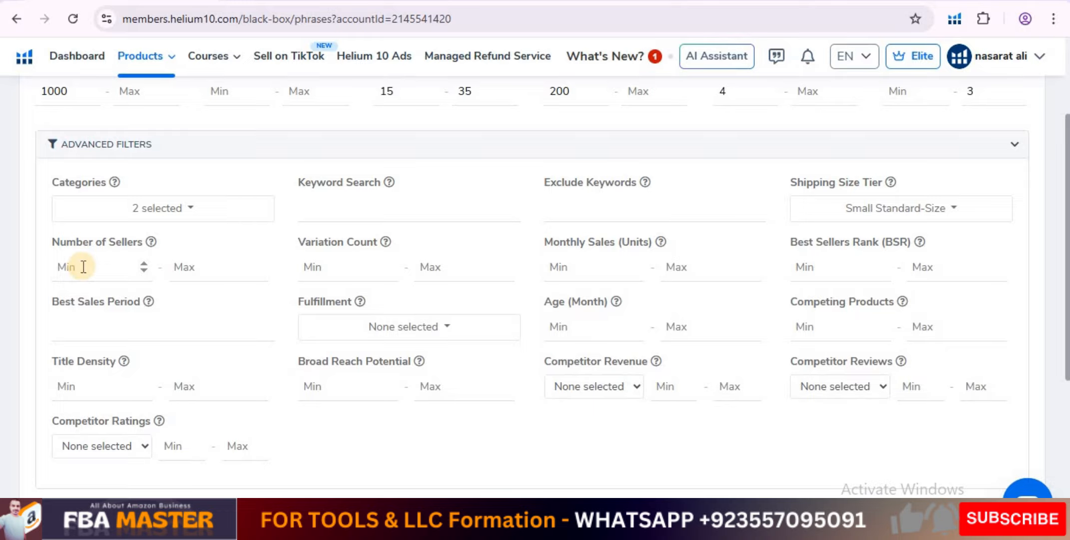
left_click(110, 271)
type("4")
left_click(179, 265)
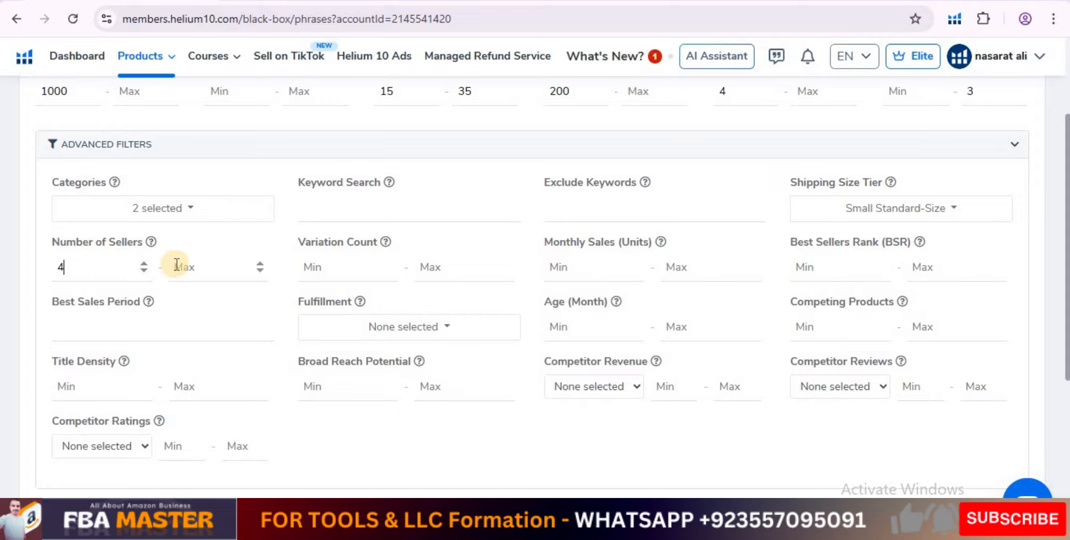
type("15")
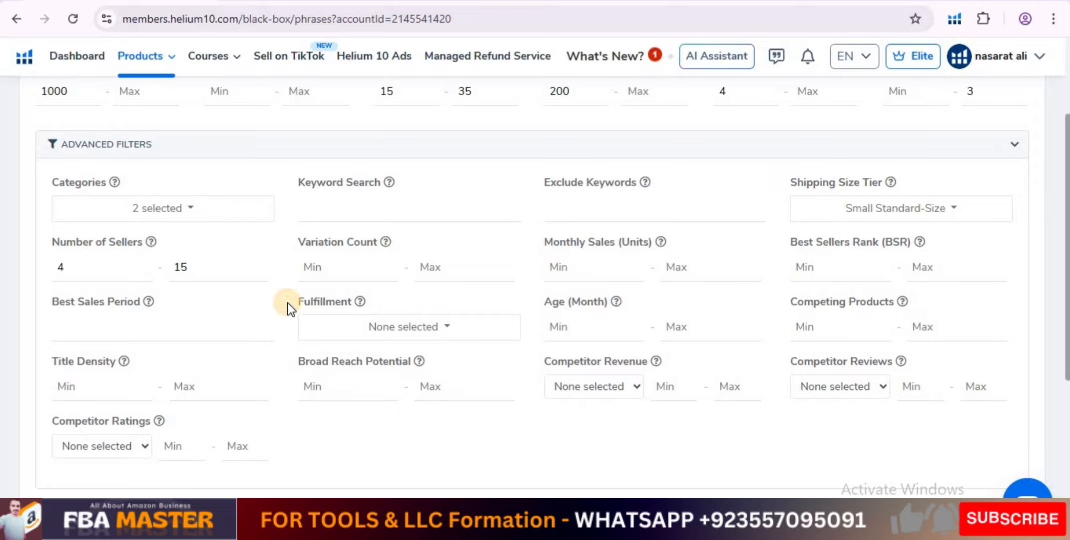
left_click(450, 278)
type("1")
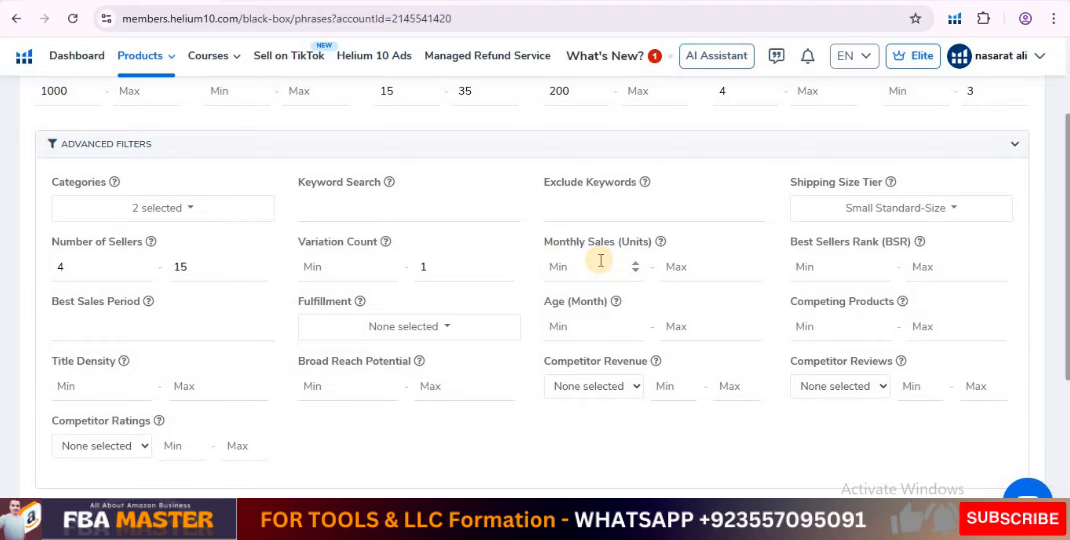
Set the minimum monthly sales to 100 units and check the month choices of the Best Sales Period filter.
scroll(601, 259, "up", 2)
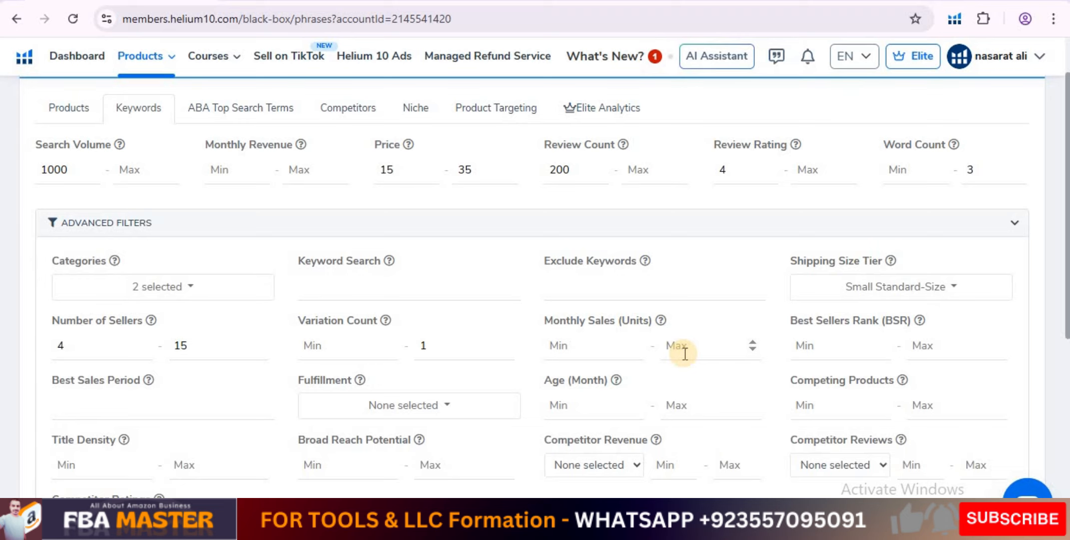
left_click(567, 354)
type("100")
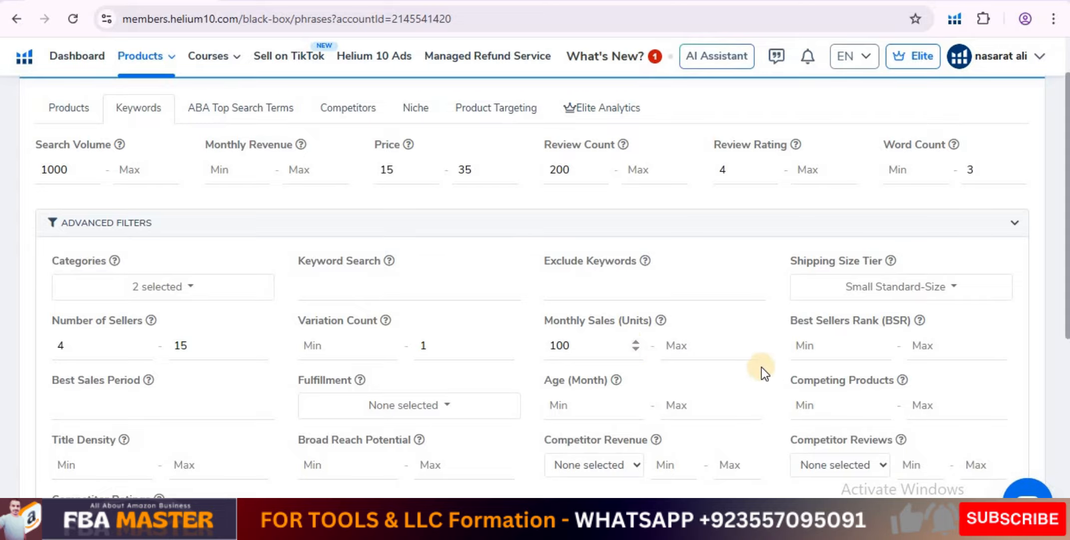
left_click(858, 354)
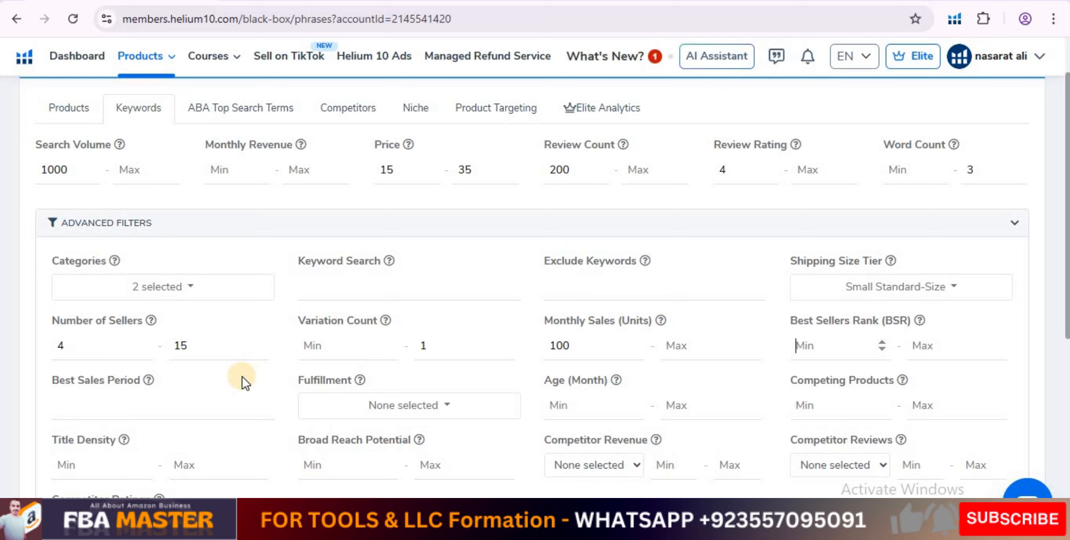
left_click(162, 414)
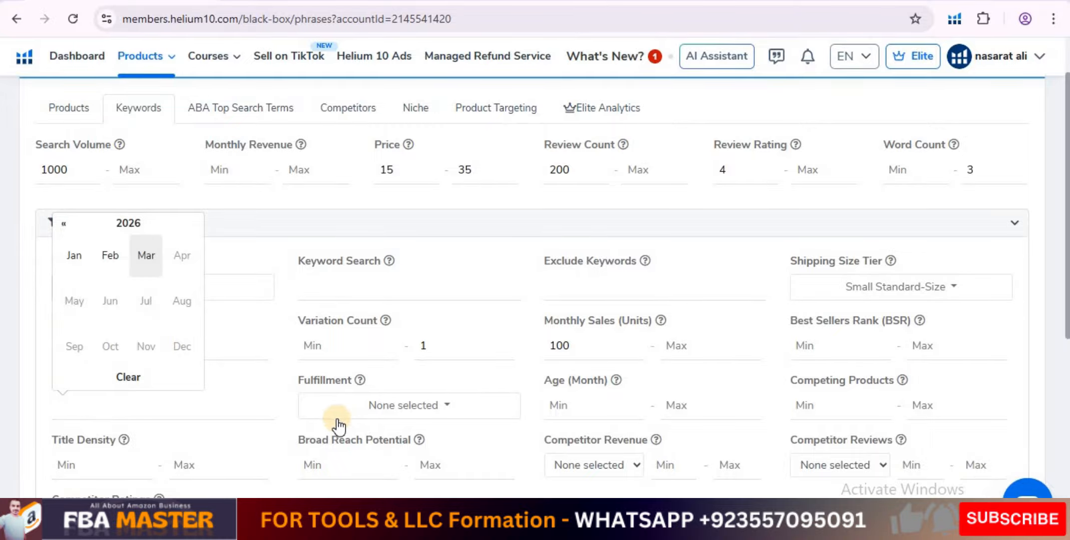
left_click(286, 403)
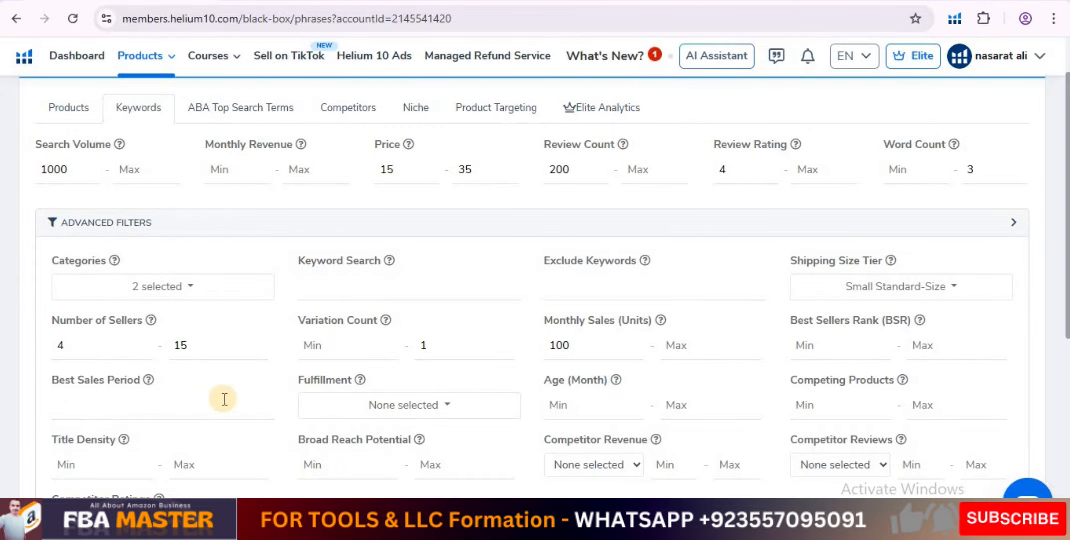
Set the fulfillment filter to include FBA and FBM, leaving out Amazon.
scroll(246, 351, "down", 2)
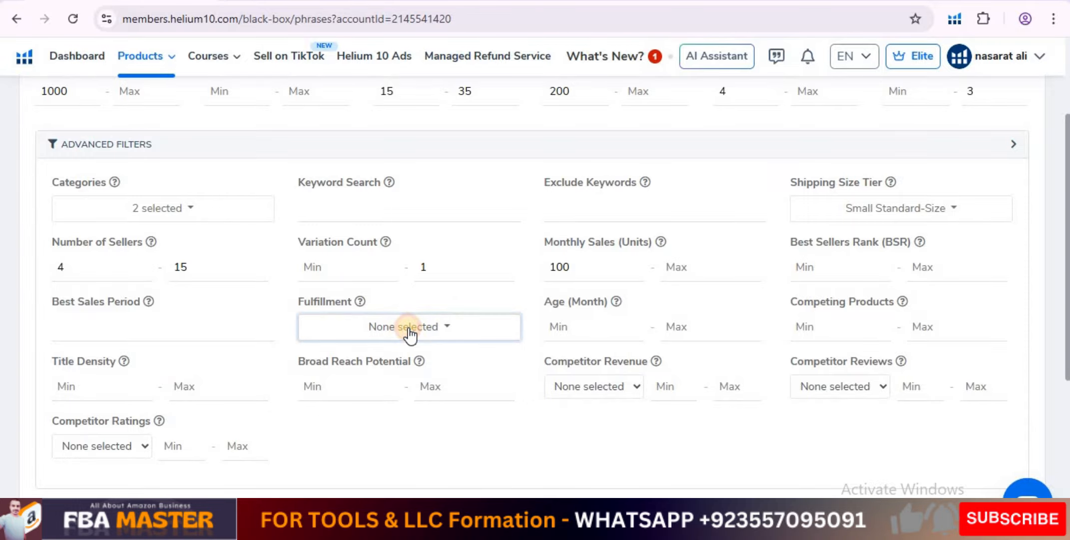
left_click(410, 331)
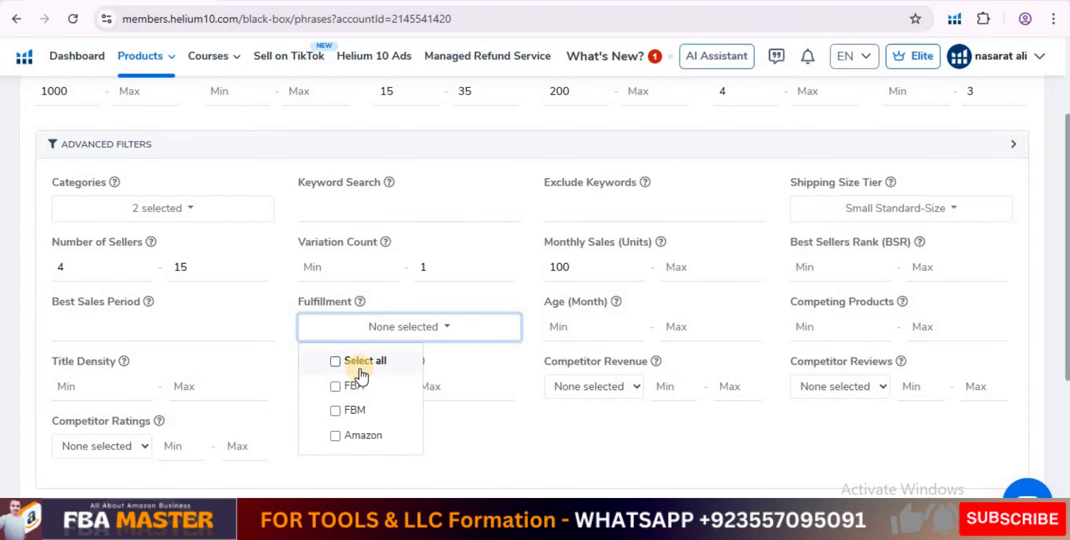
left_click(357, 387)
left_click(374, 420)
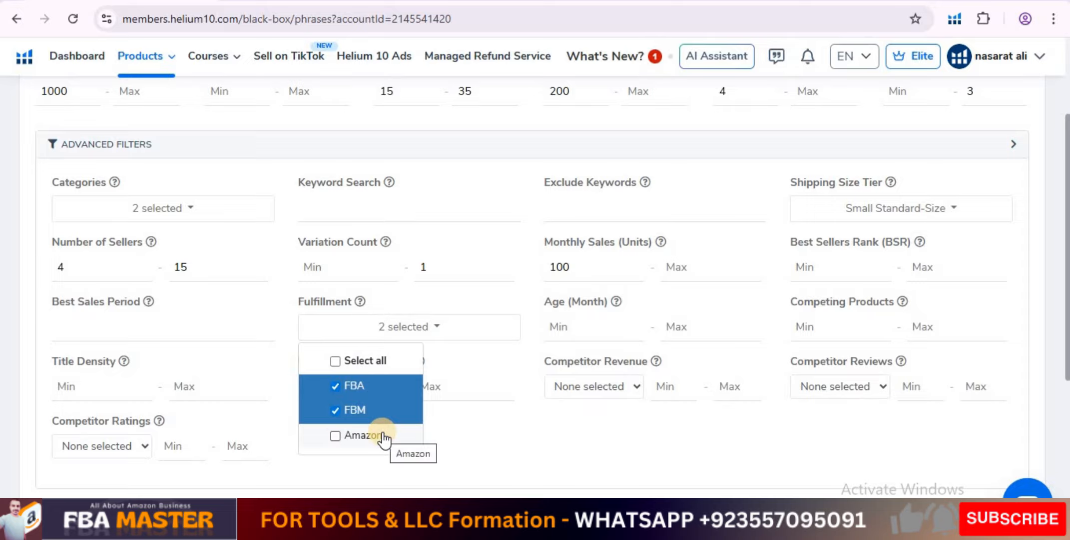
left_click(643, 447)
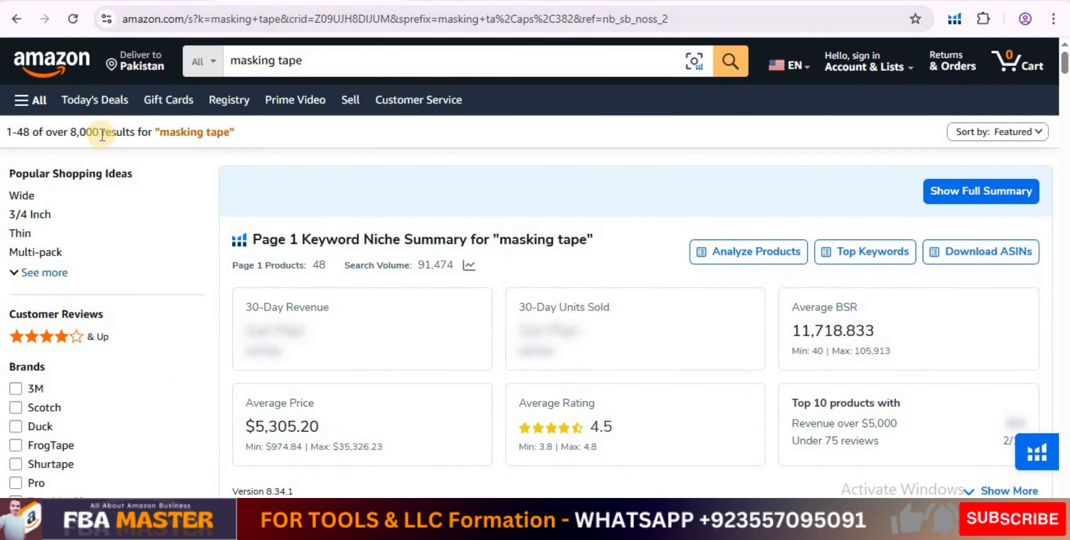
Highlight the masking tape result count on Amazon and set the maximum competing products to 2000 in Black Box.
left_click_drag(100, 135, 73, 135)
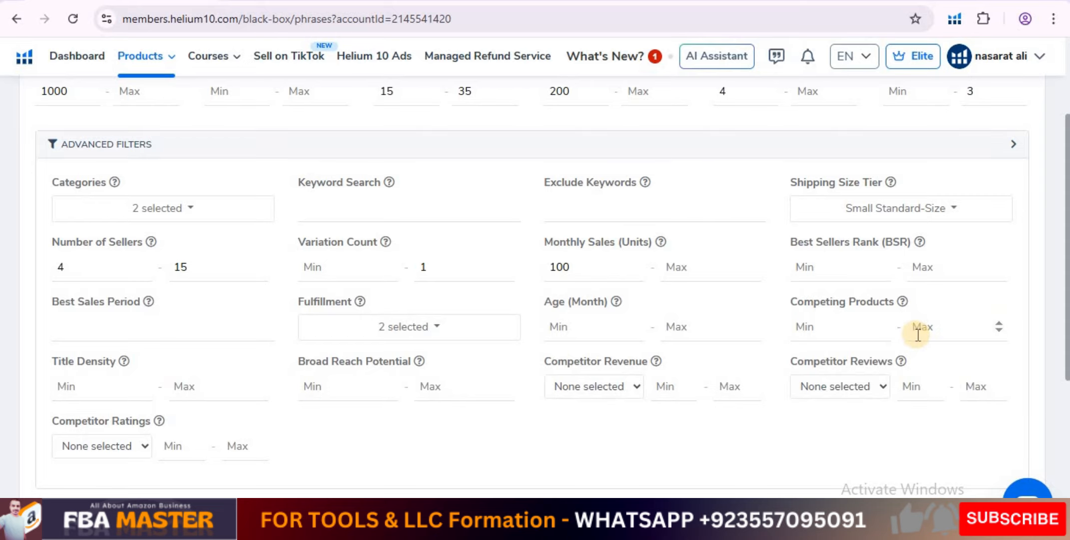
left_click(946, 330)
type("2000")
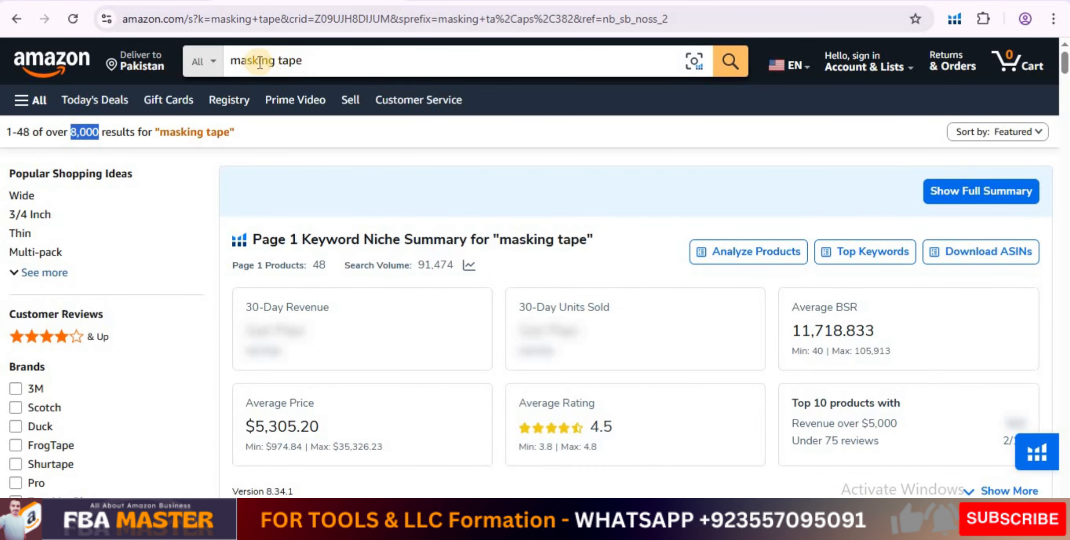
Switch to Amazon and examine the masking tape listings for how their titles use the search phrase.
left_click(277, 64)
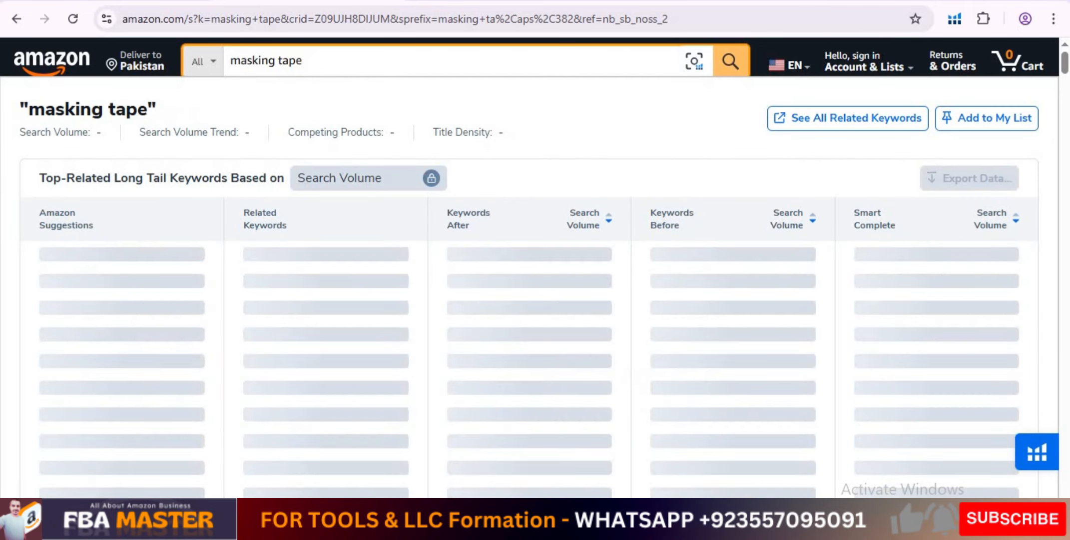
scroll(390, 368, "down", 10)
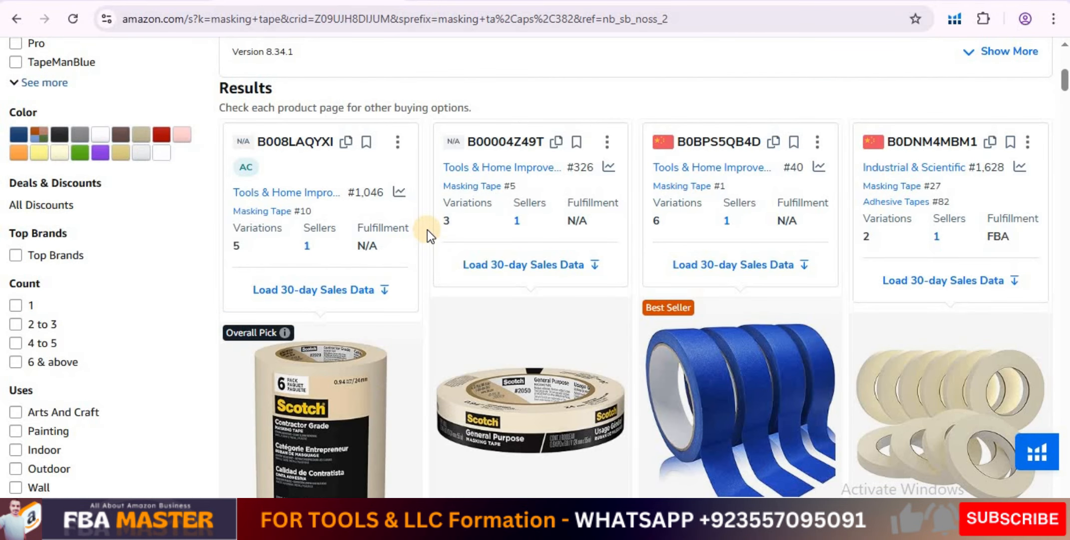
scroll(427, 229, "up", 5)
scroll(427, 229, "down", 3)
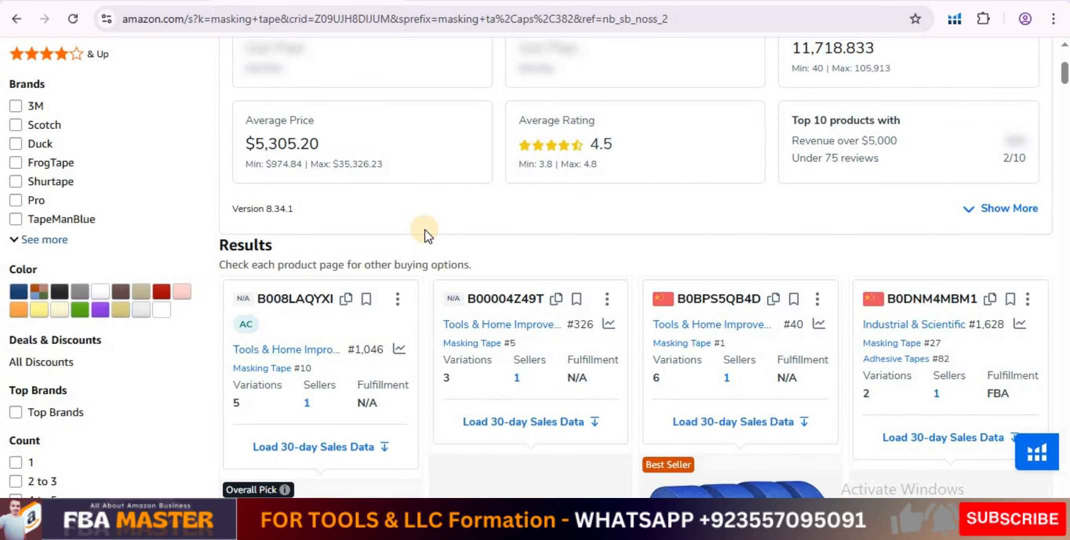
scroll(425, 230, "down", 5)
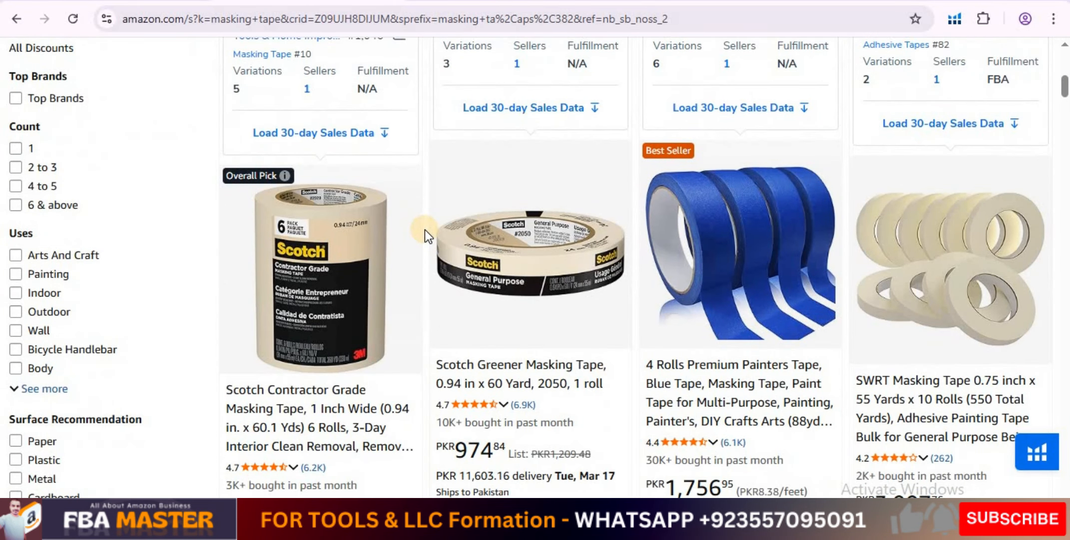
scroll(425, 230, "down", 3)
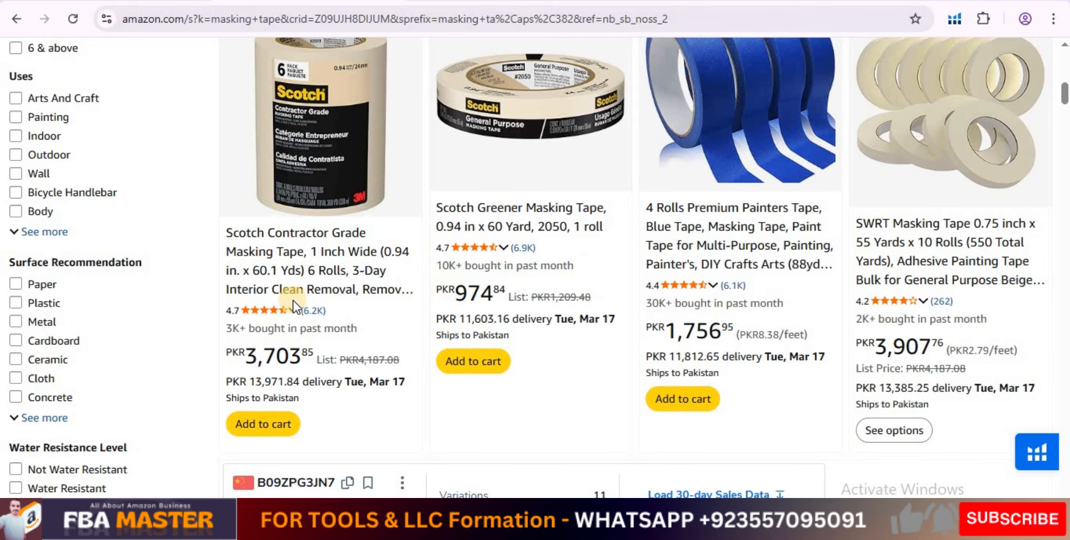
scroll(294, 302, "down", 5)
scroll(295, 307, "down", 6)
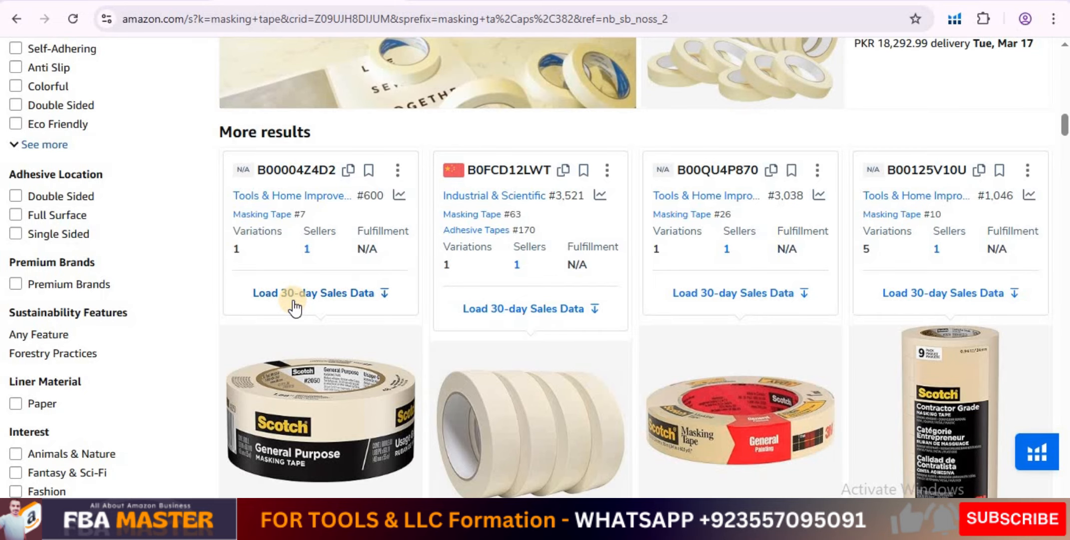
scroll(295, 305, "down", 5)
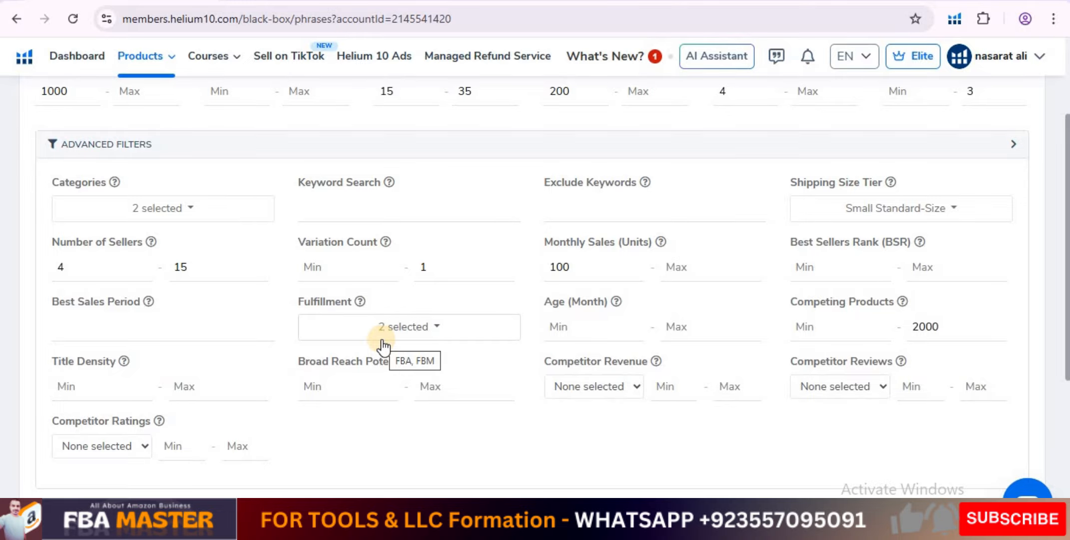
Return to Helium 10 Black Box and set the maximum title density to 10.
left_click(176, 391)
type("10")
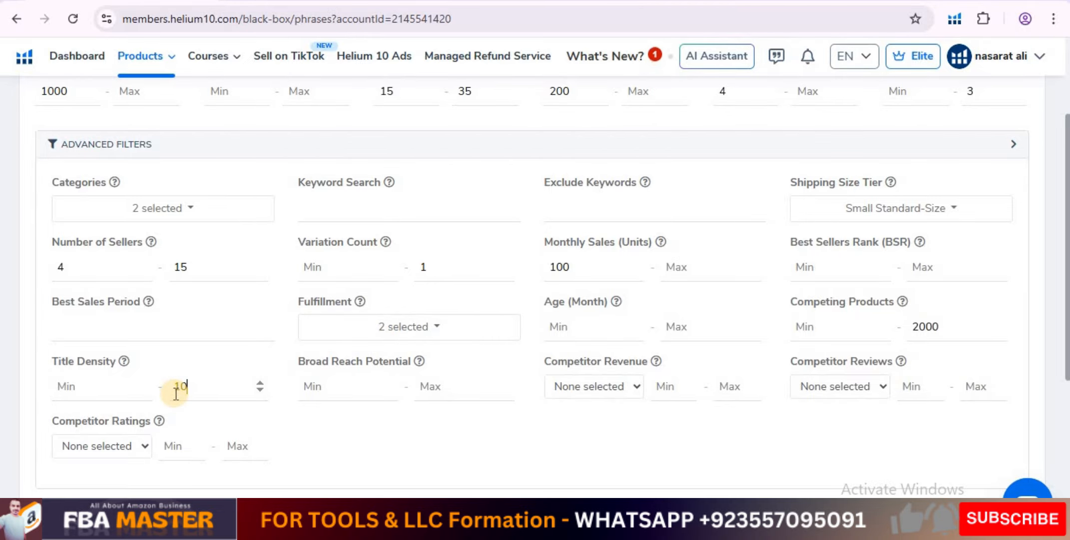
left_click(346, 439)
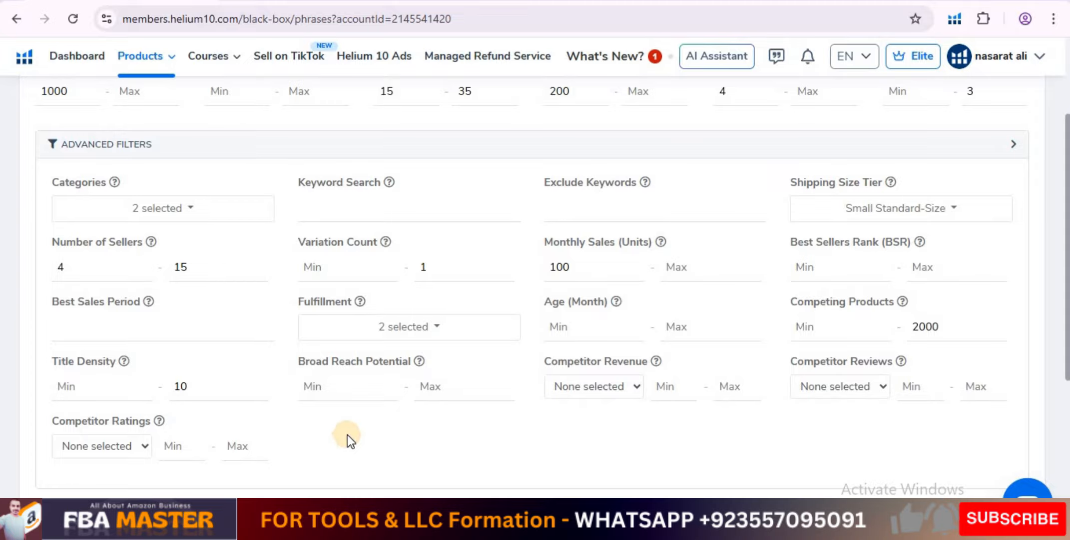
mouse_move(417, 362)
scroll(337, 434, "down", 4)
scroll(336, 434, "up", 5)
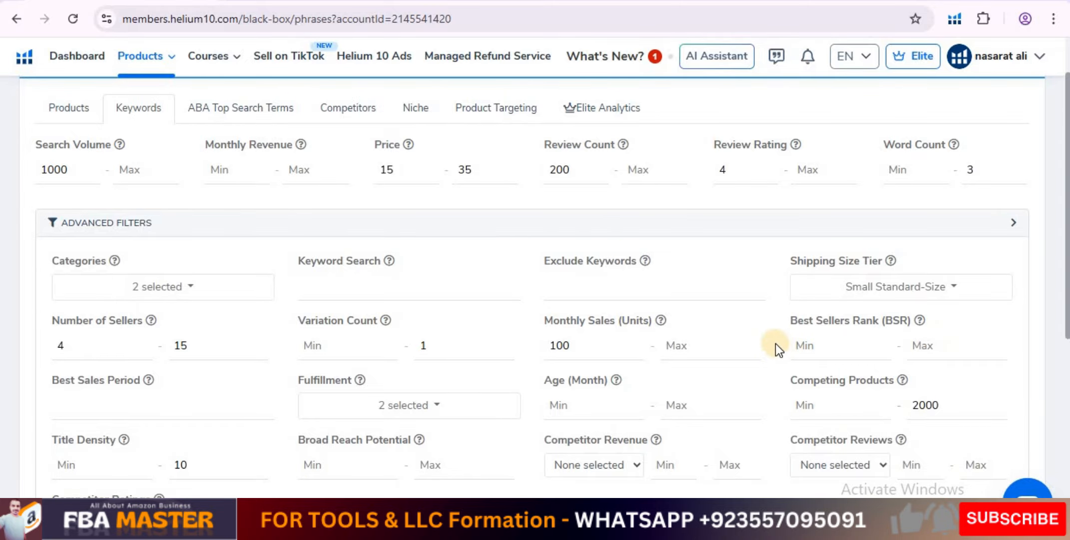
Run the keyword search with the current filters and view the list of phrases found.
scroll(770, 339, "down", 5)
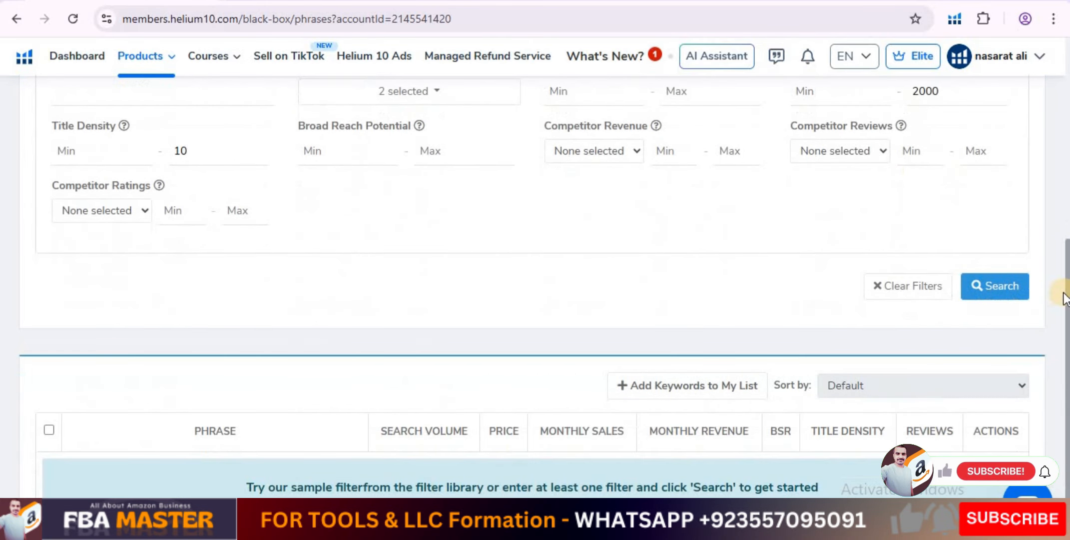
left_click(991, 294)
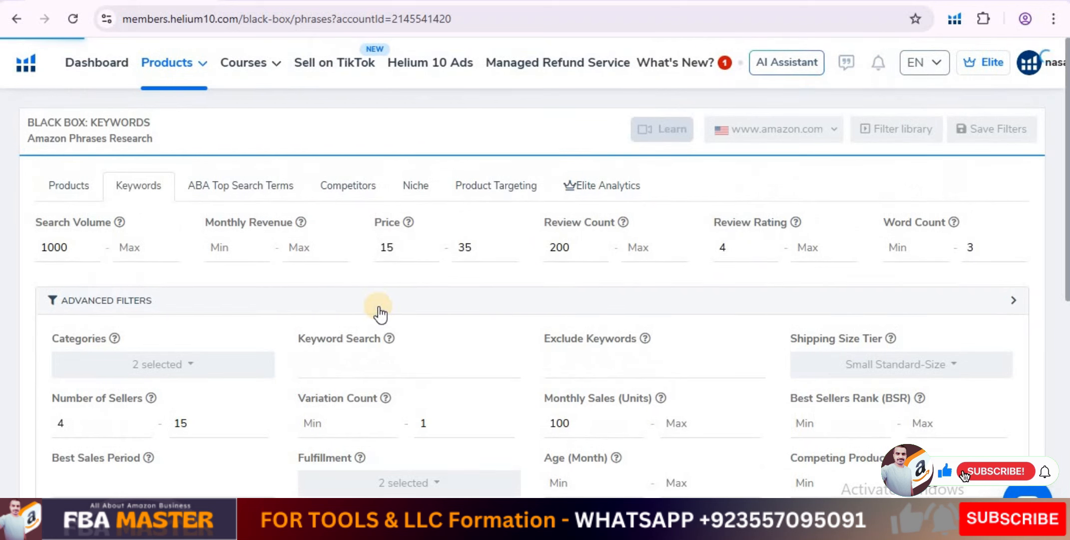
scroll(344, 312, "down", 6)
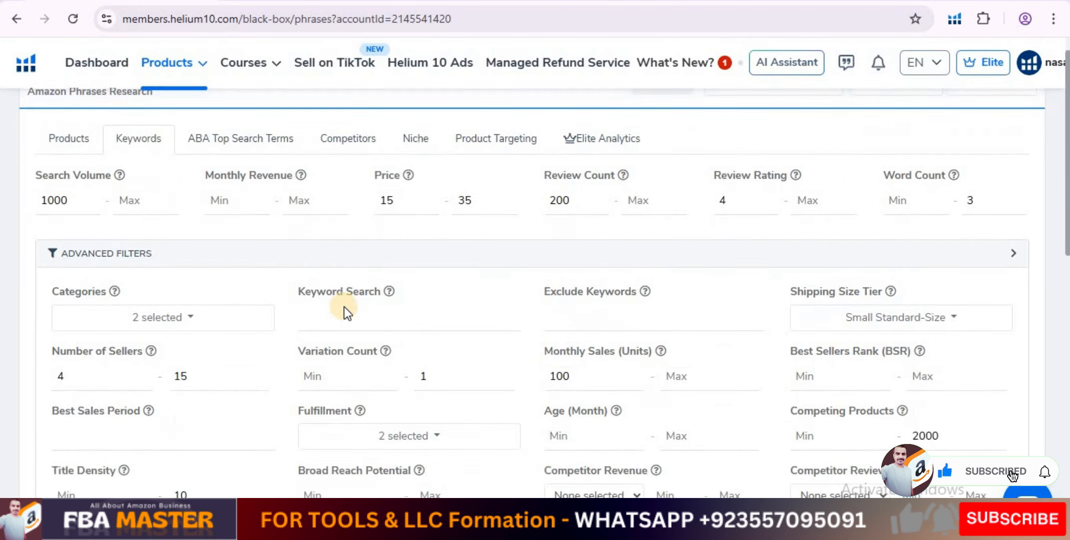
scroll(344, 307, "down", 5)
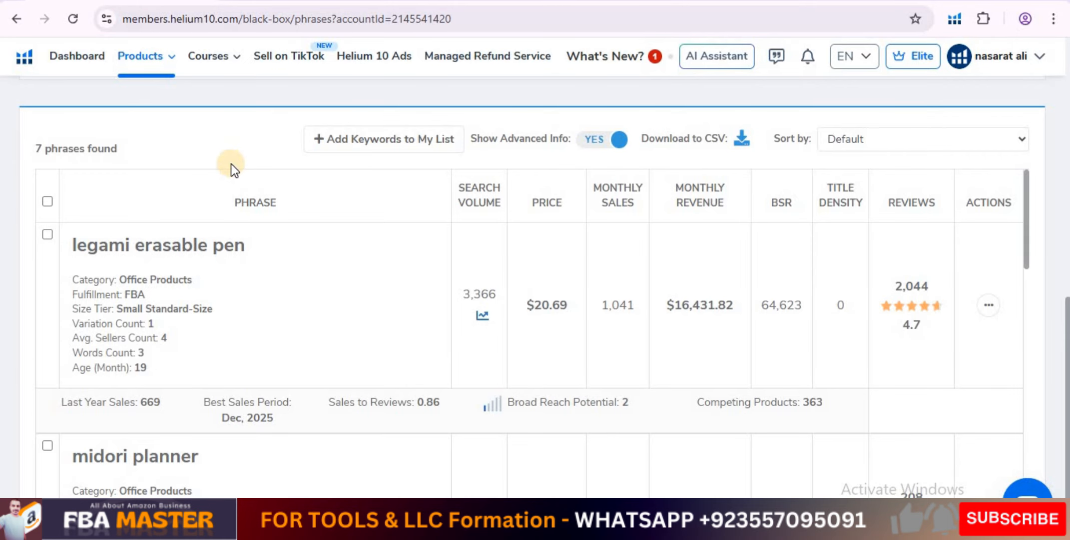
Set the minimum monthly sales to 50 units and rerun the keyword search.
scroll(231, 162, "up", 8)
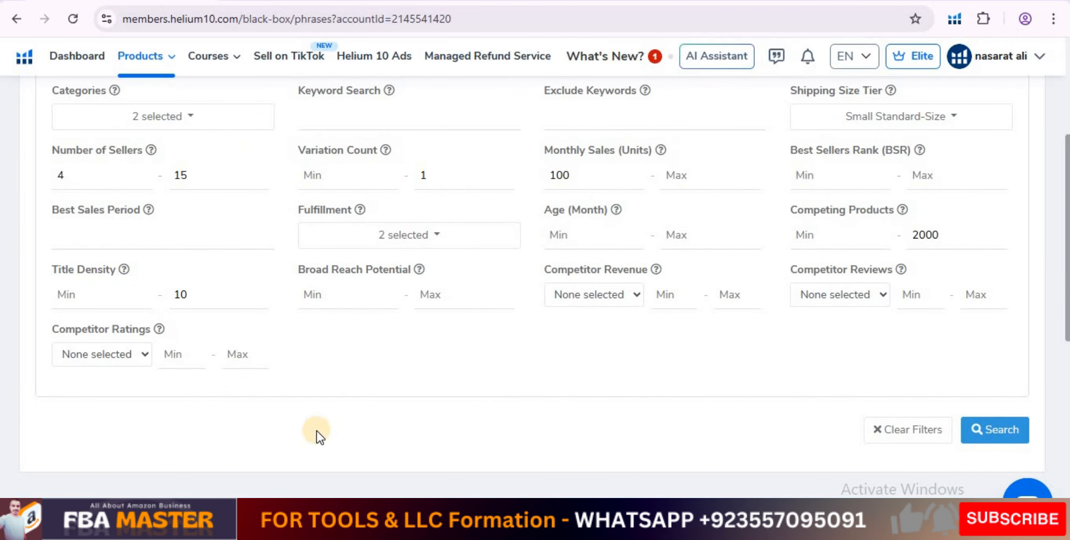
scroll(316, 431, "up", 2)
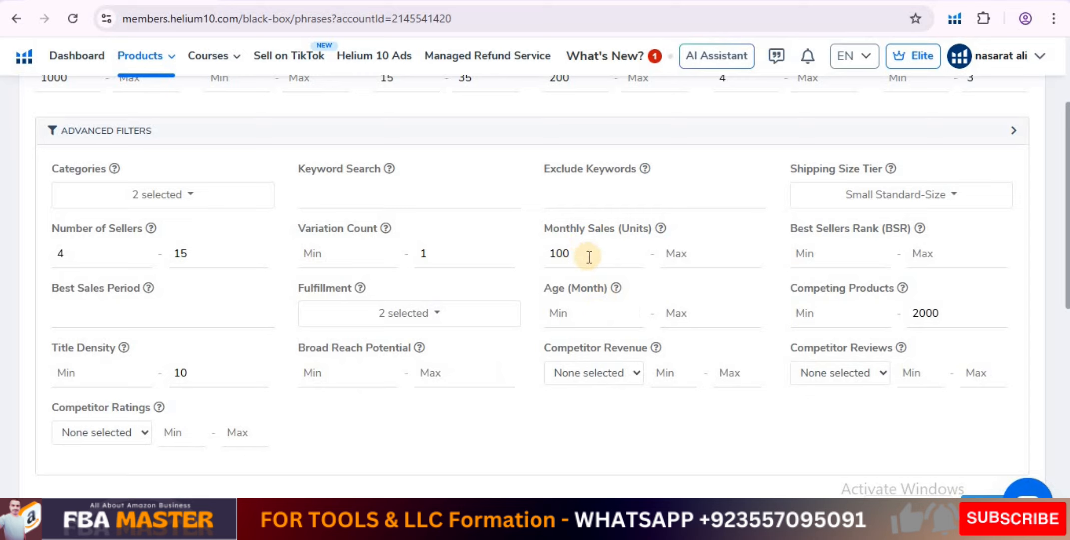
left_click_drag(574, 257, 554, 256)
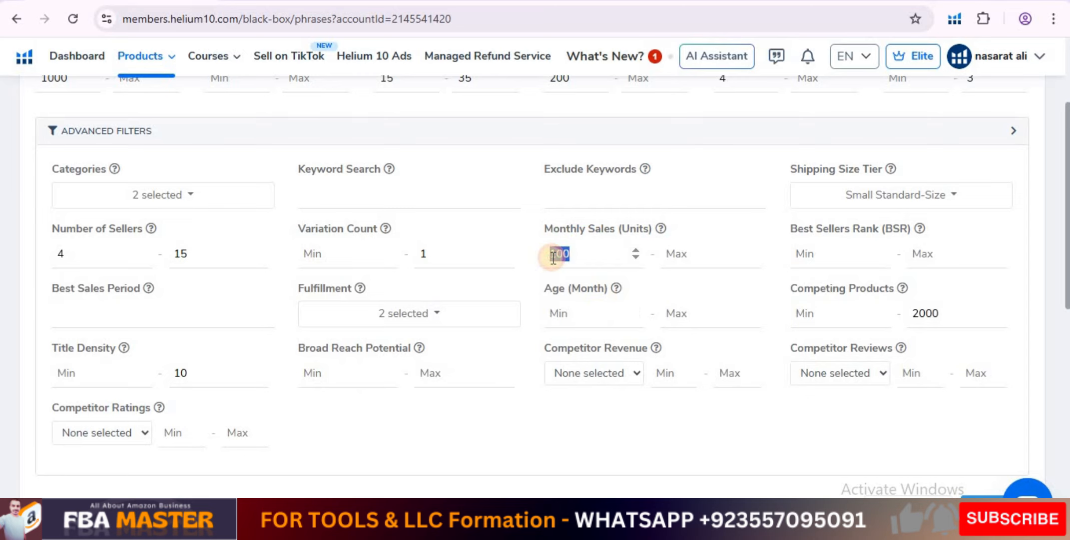
type("50")
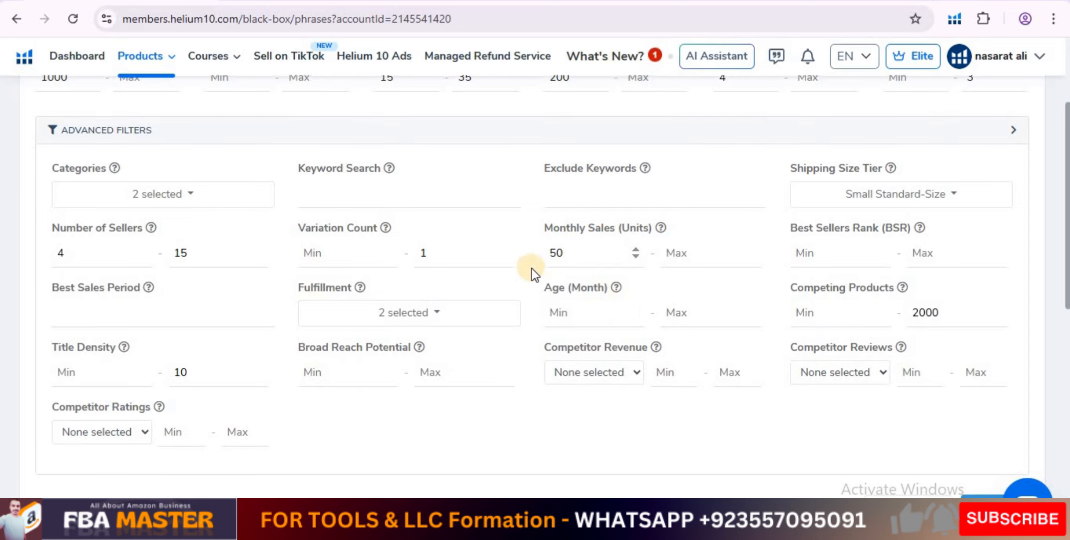
scroll(530, 269, "down", 3)
left_click(996, 355)
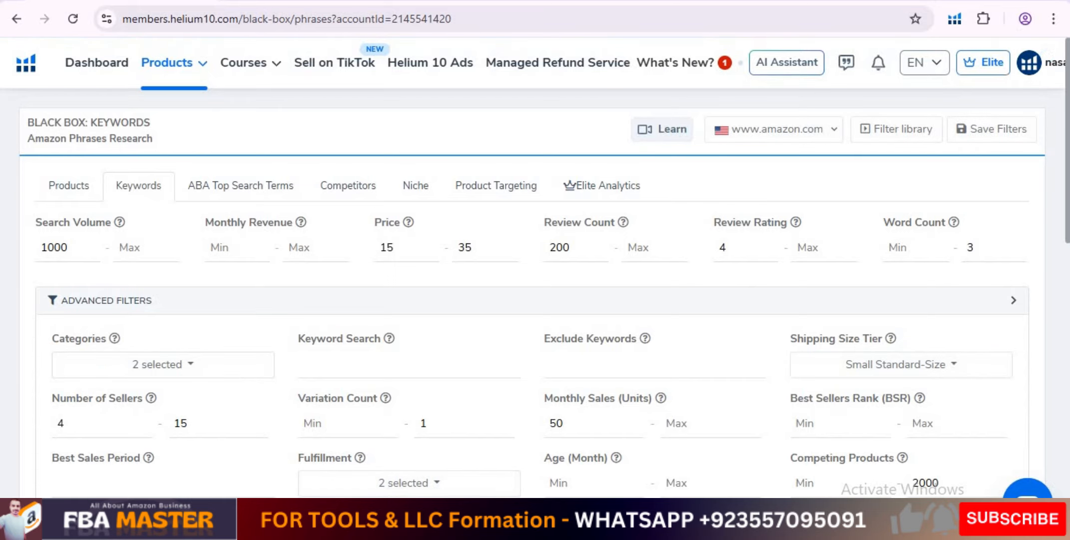
scroll(58, 367, "down", 6)
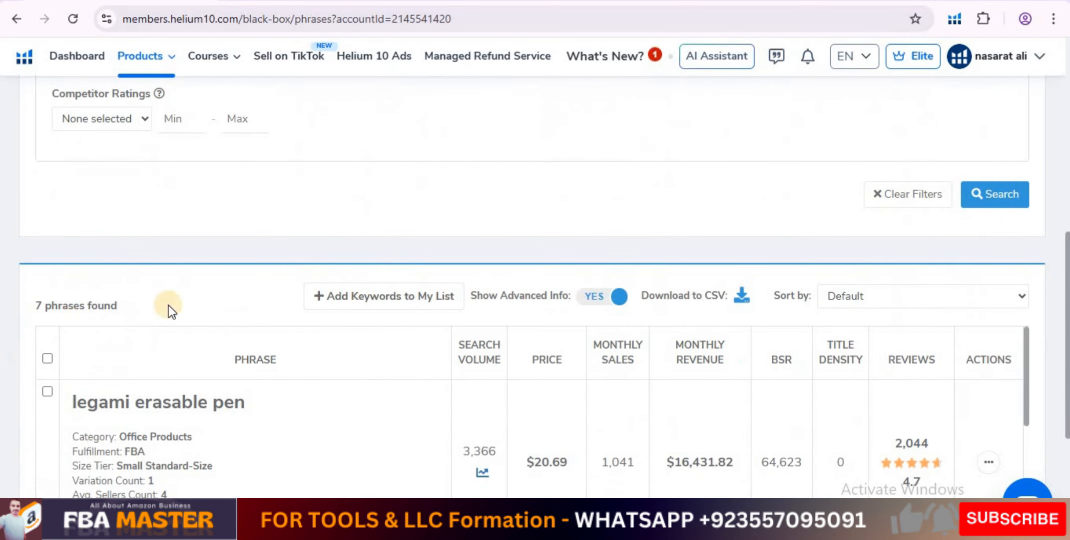
Lower the minimum search volume to 800 and run the keyword search again.
scroll(627, 350, "up", 7)
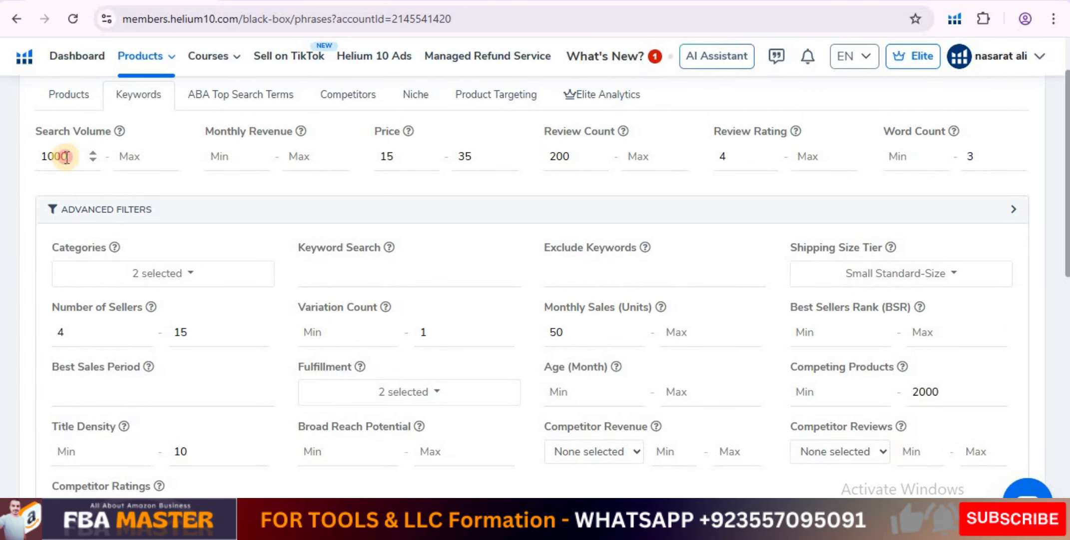
left_click_drag(66, 157, 42, 160)
type("800")
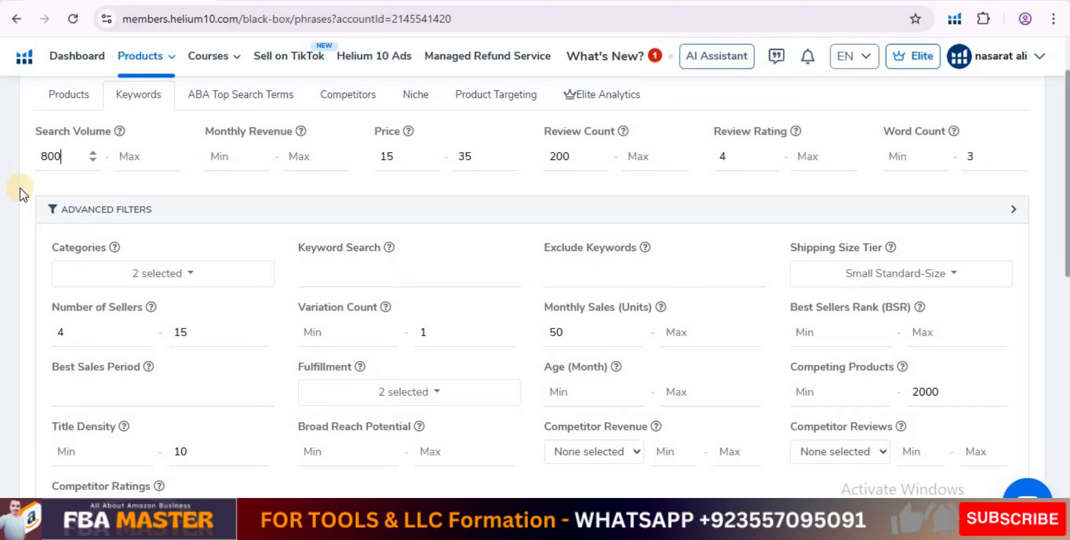
scroll(21, 194, "down", 6)
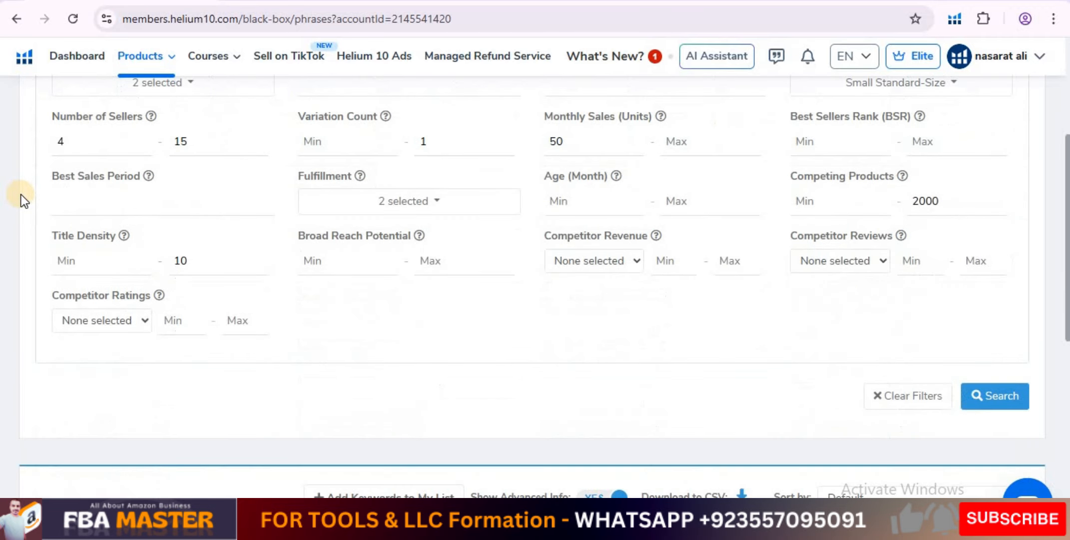
left_click(1004, 273)
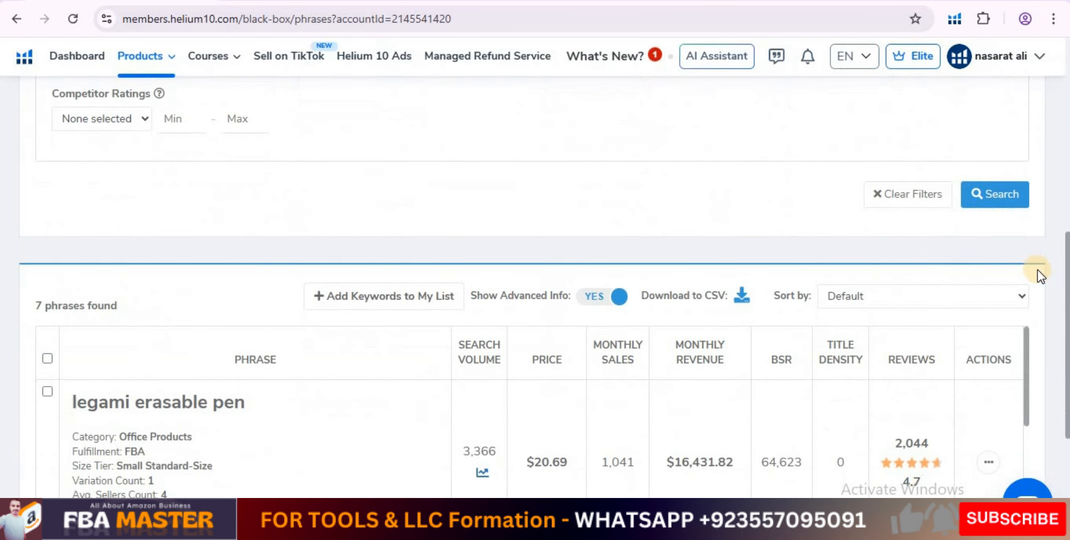
Set the minimum review count to 100 and rerun the keyword search.
scroll(913, 271, "up", 8)
scroll(913, 271, "up", 3)
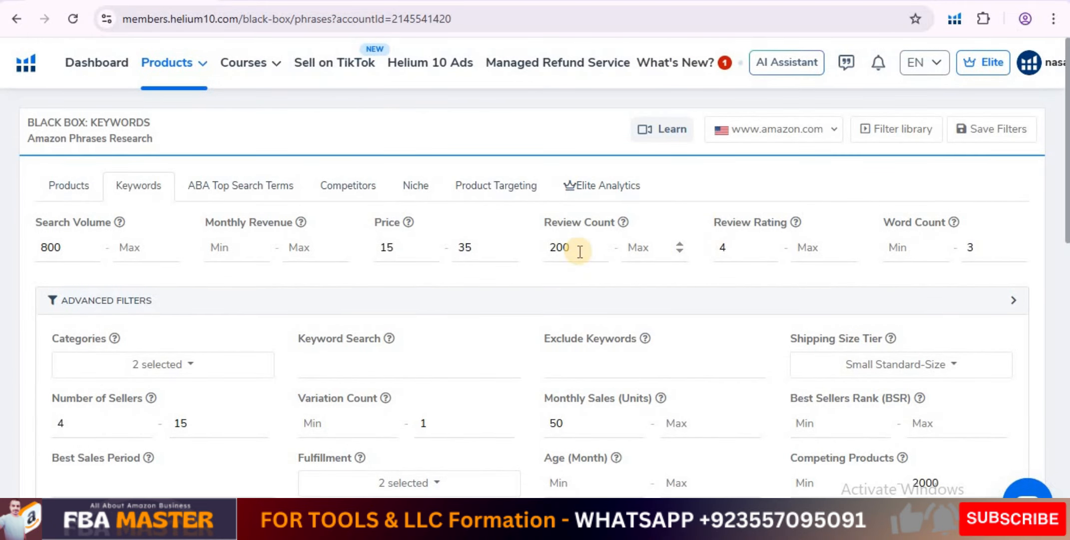
double_click(549, 257)
type("000")
type("10")
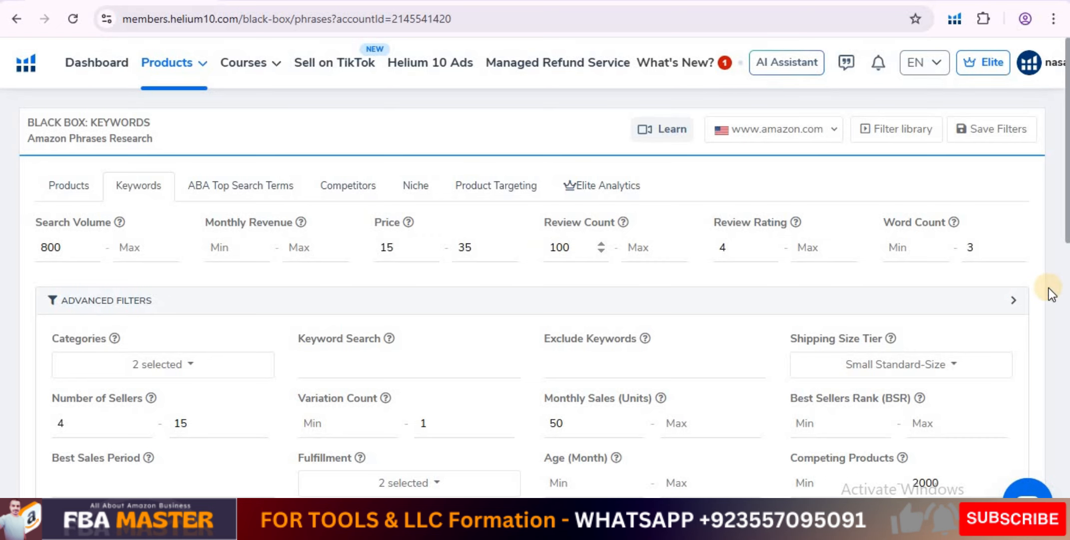
scroll(1048, 288, "down", 8)
left_click(997, 275)
scroll(1014, 247, "down", 8)
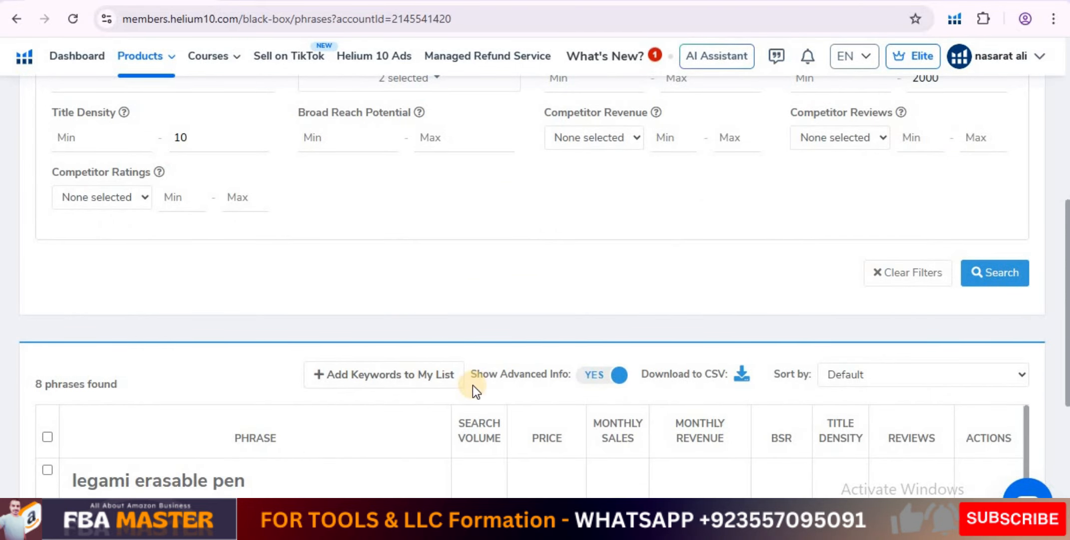
Reduce the minimum review count to 50 and run the search again.
scroll(740, 394, "up", 6)
scroll(779, 399, "up", 2)
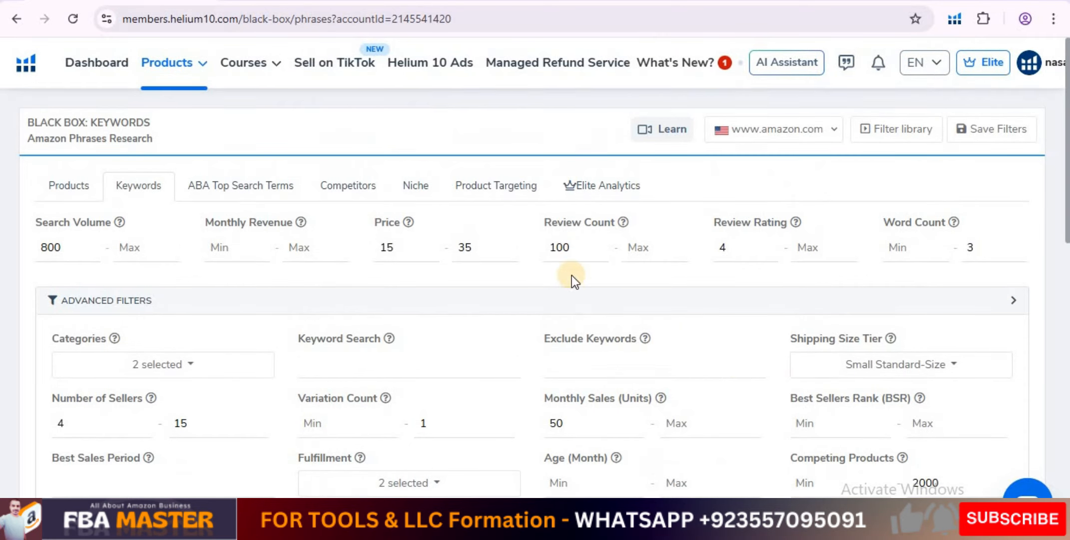
double_click(571, 248)
type("50")
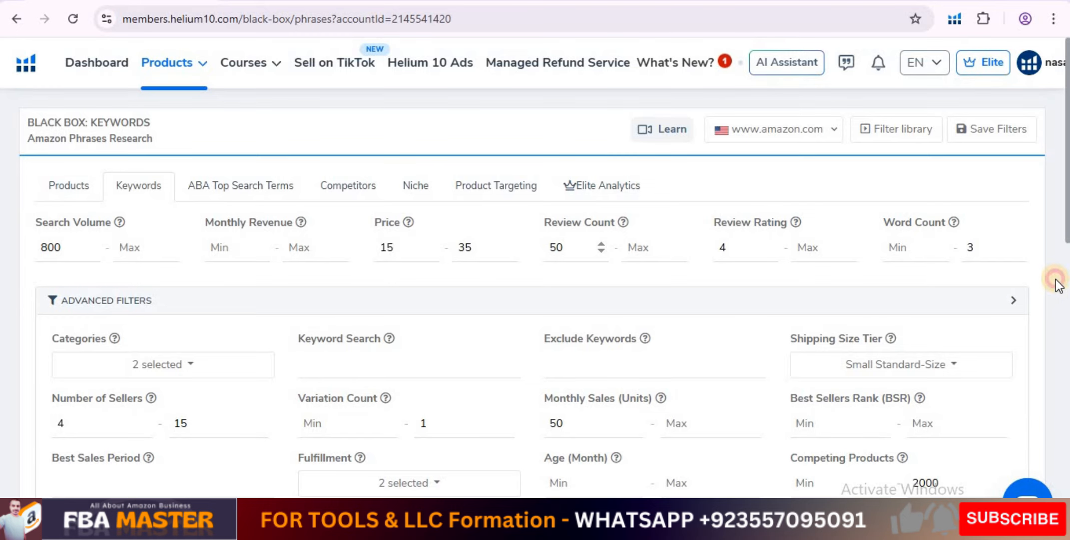
scroll(1058, 284, "down", 3)
scroll(1058, 285, "down", 5)
left_click(997, 272)
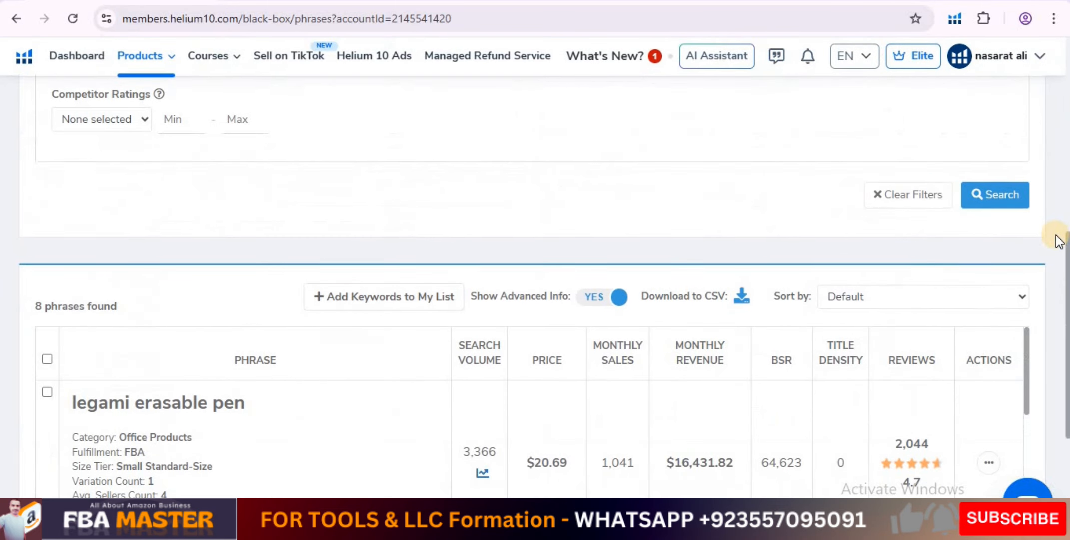
Widen the price range to 10–50 and rerun the keyword search.
scroll(1058, 240, "up", 8)
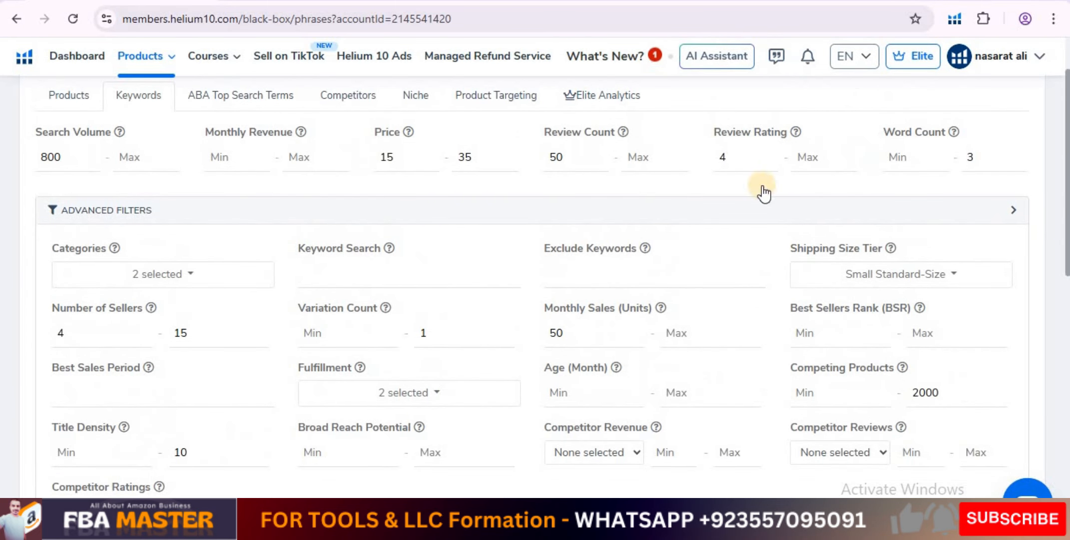
left_click(388, 158)
key("BackSpace")
type("0")
left_click(472, 157)
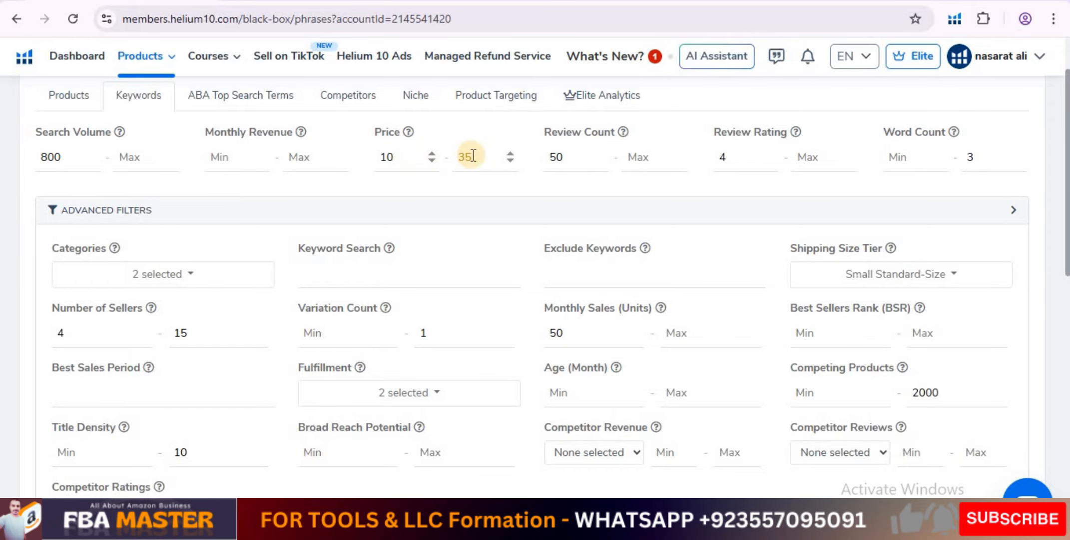
double_click(472, 156)
type("50")
scroll(896, 203, "down", 2)
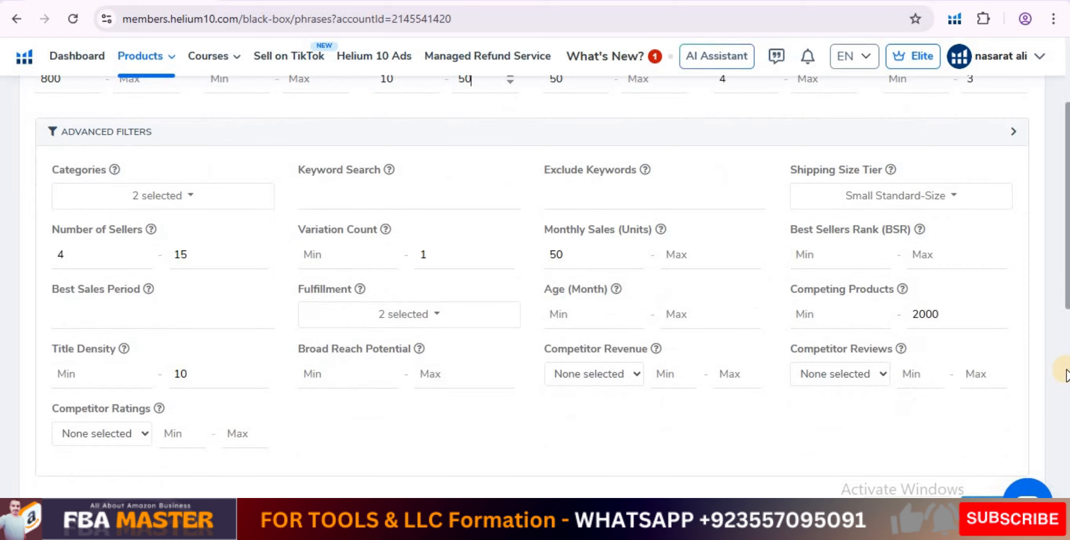
scroll(1066, 375, "down", 4)
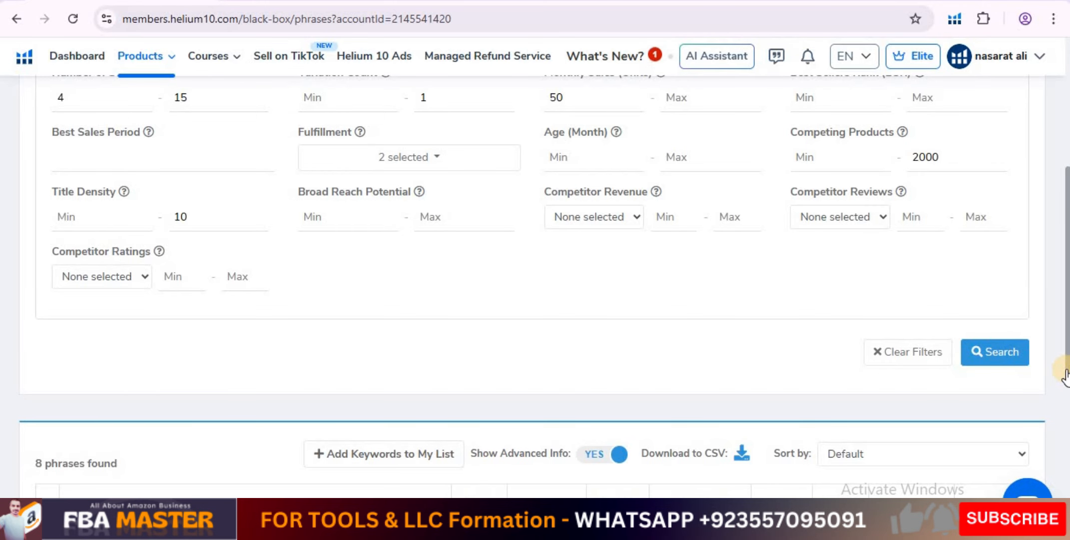
left_click(989, 352)
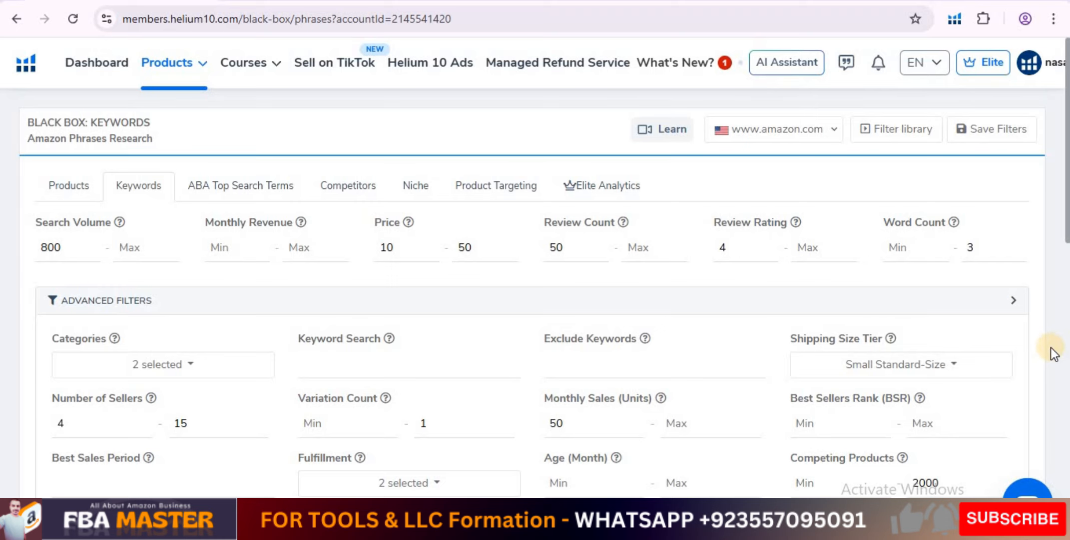
scroll(1049, 348, "down", 8)
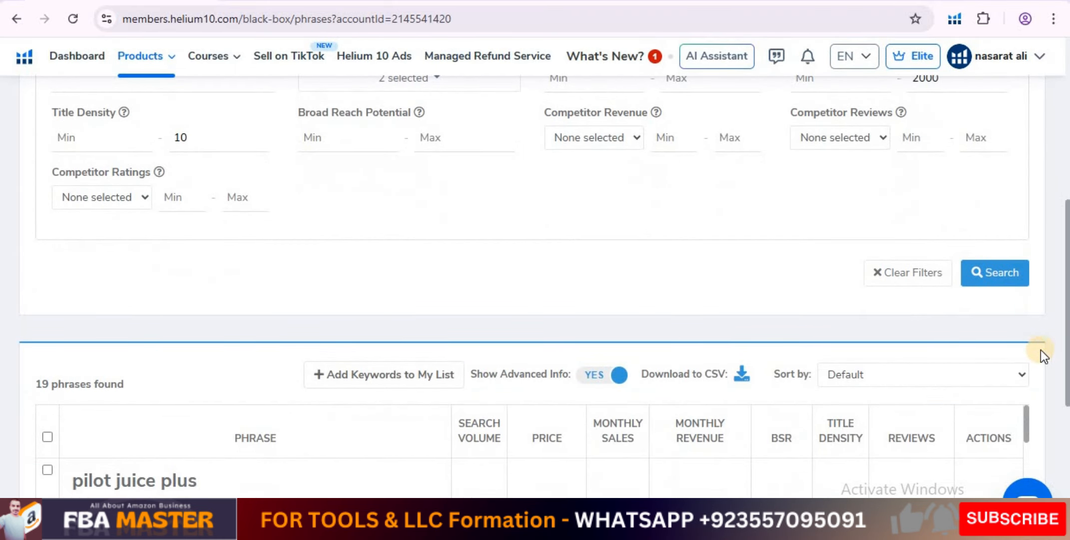
Review the phrases found and copy the phrase "pilot juice plus" from the first result.
scroll(1054, 338, "up", 4)
scroll(284, 370, "down", 5)
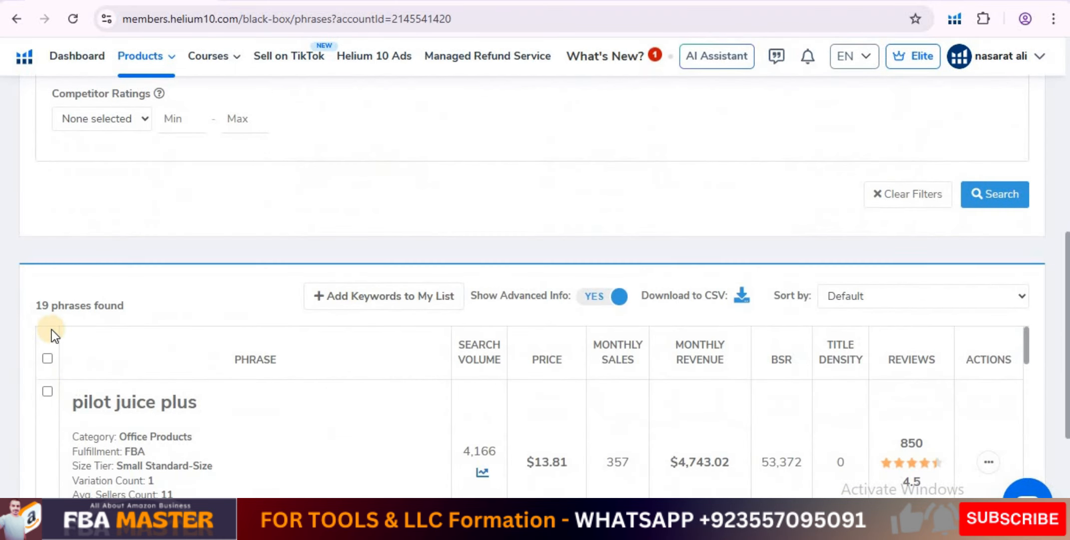
scroll(304, 370, "up", 5)
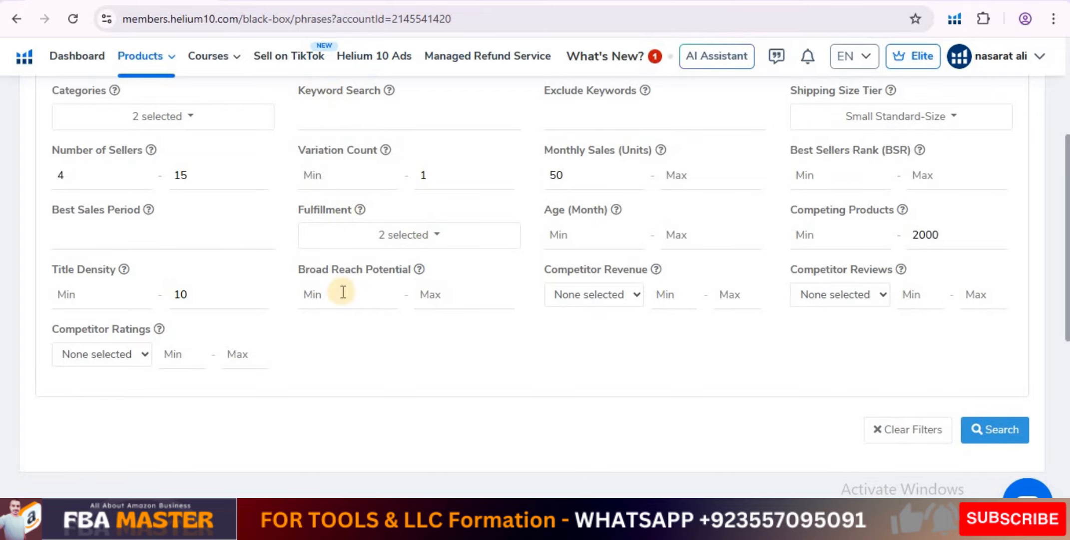
scroll(414, 339, "down", 3)
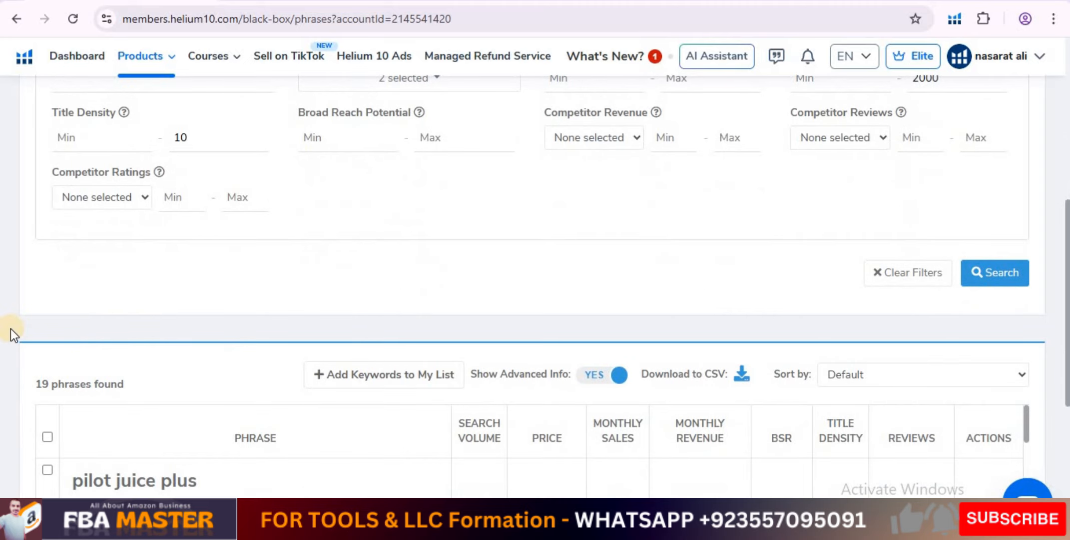
scroll(14, 329, "down", 3)
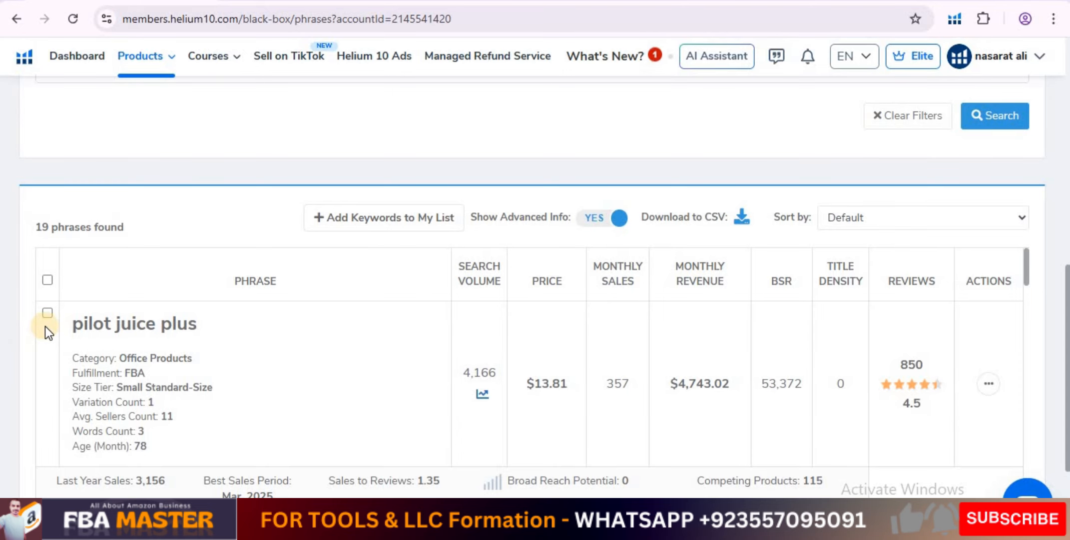
scroll(19, 322, "down", 1)
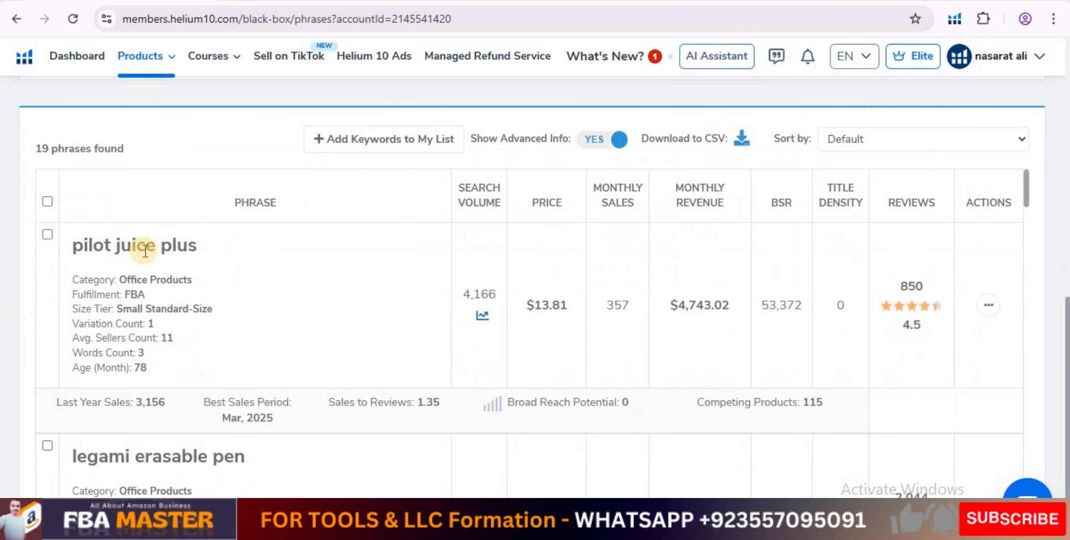
left_click_drag(69, 245, 205, 245)
key("ctrl+c")
right_click(189, 246)
left_click(220, 266)
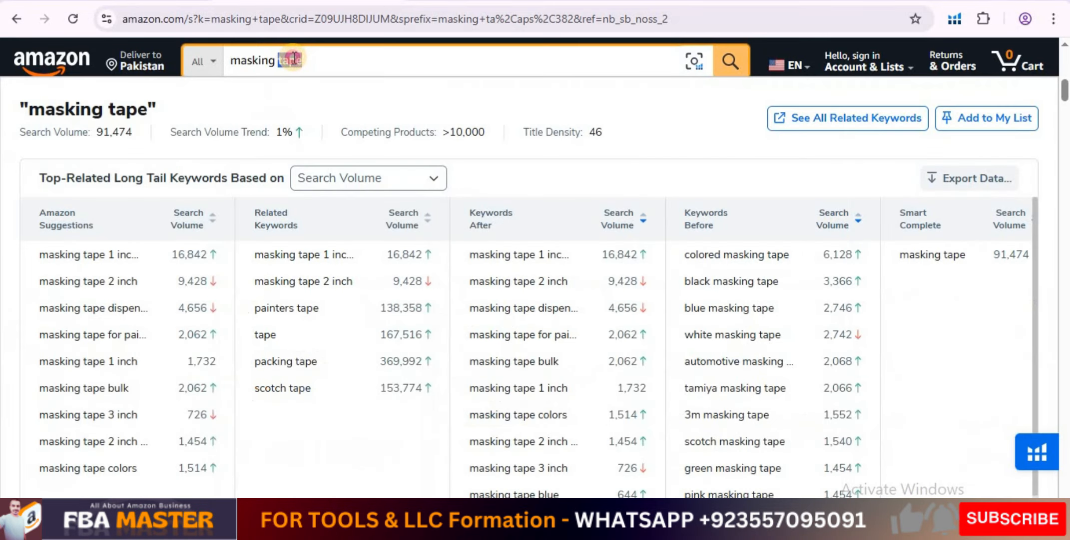
Switch to Amazon, replace the masking tape query with the copied phrase "pilot juice plus", and view the listings it returns.
triple_click(292, 59)
right_click(234, 62)
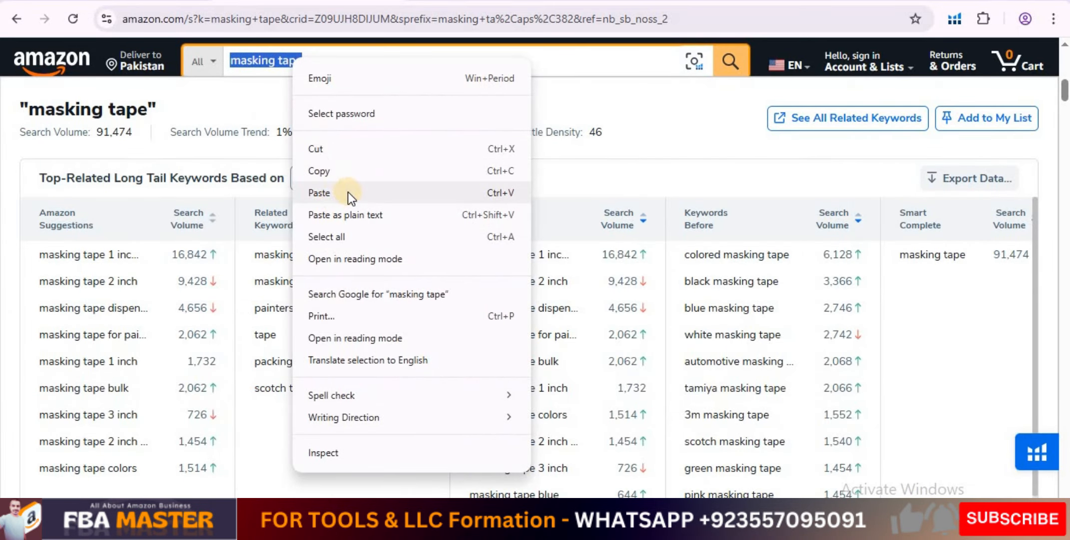
left_click(346, 126)
left_click(730, 61)
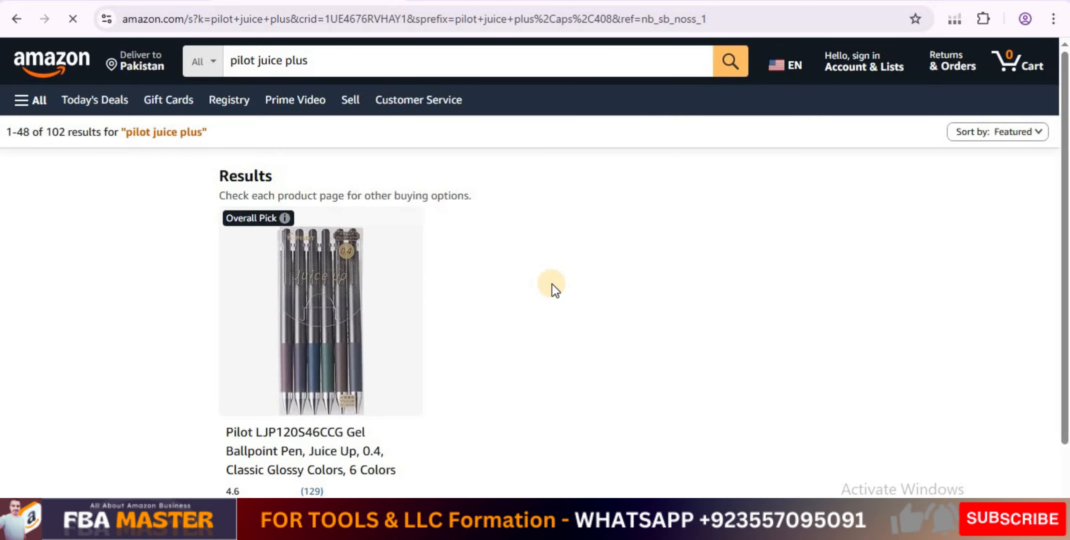
scroll(550, 287, "down", 4)
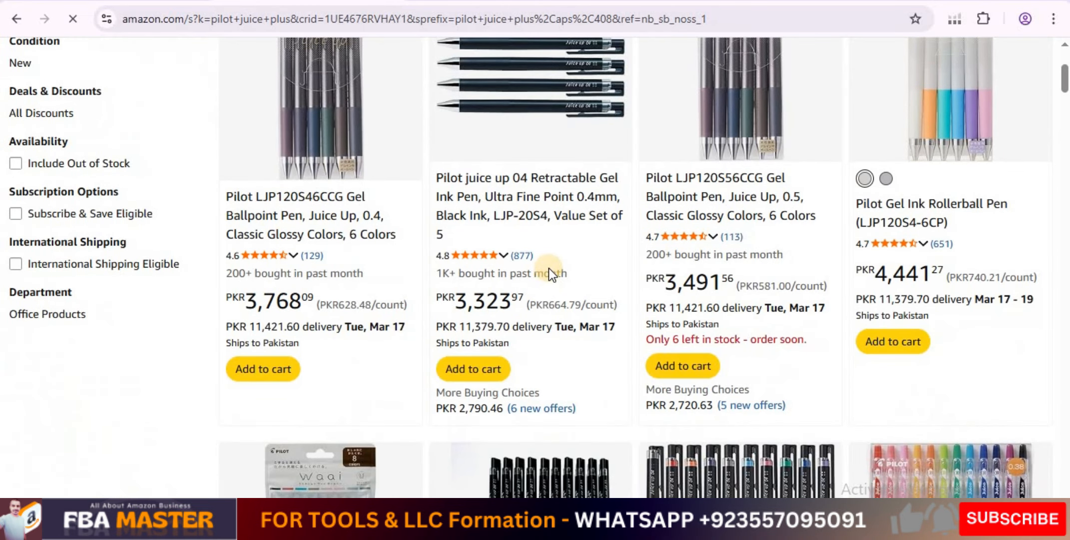
Switch back to Helium 10 Black Box and examine the other phrases found, comparing their sales, reviews and competing products.
scroll(549, 268, "down", 4)
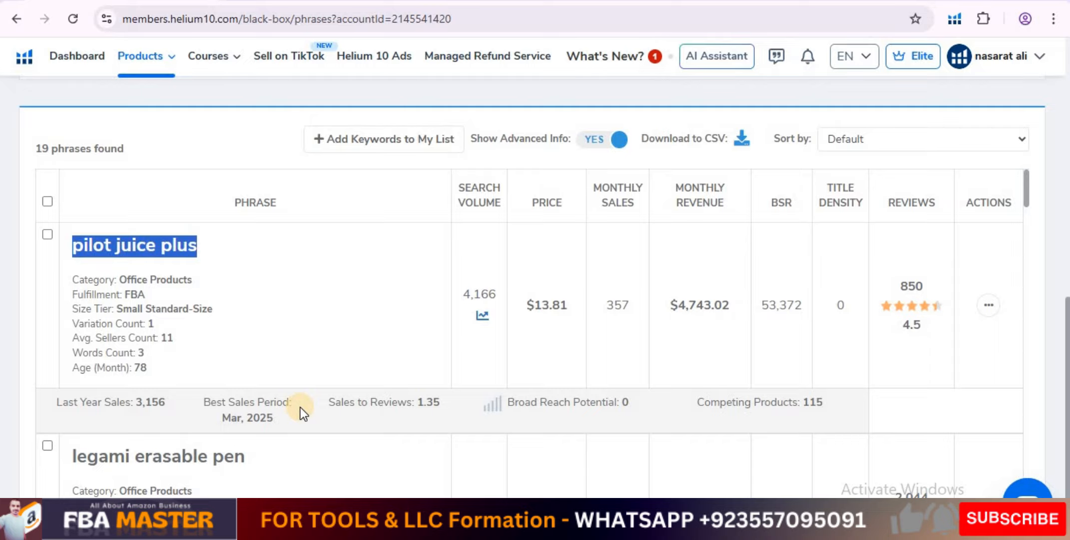
scroll(299, 408, "down", 6)
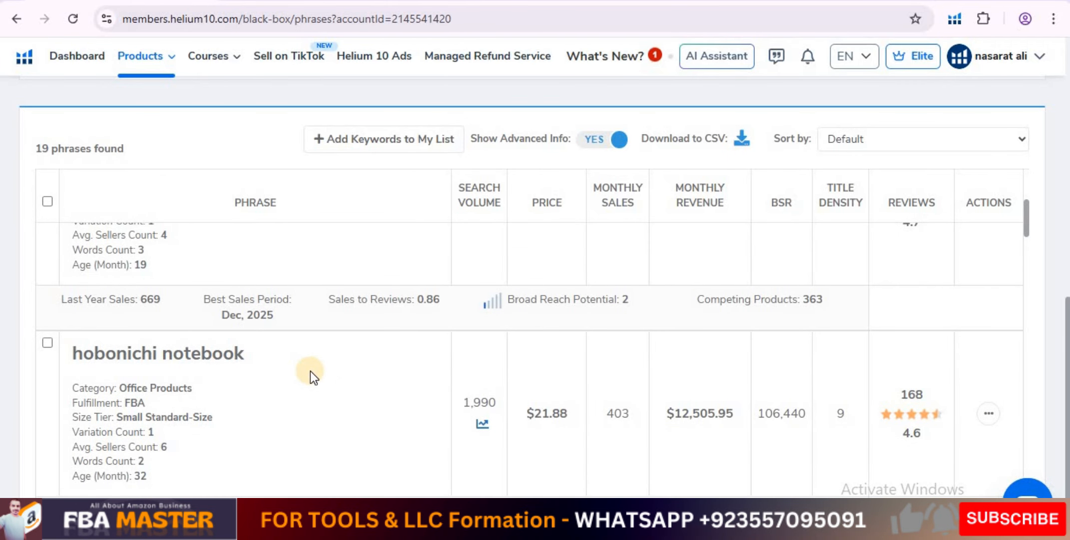
scroll(310, 370, "down", 6)
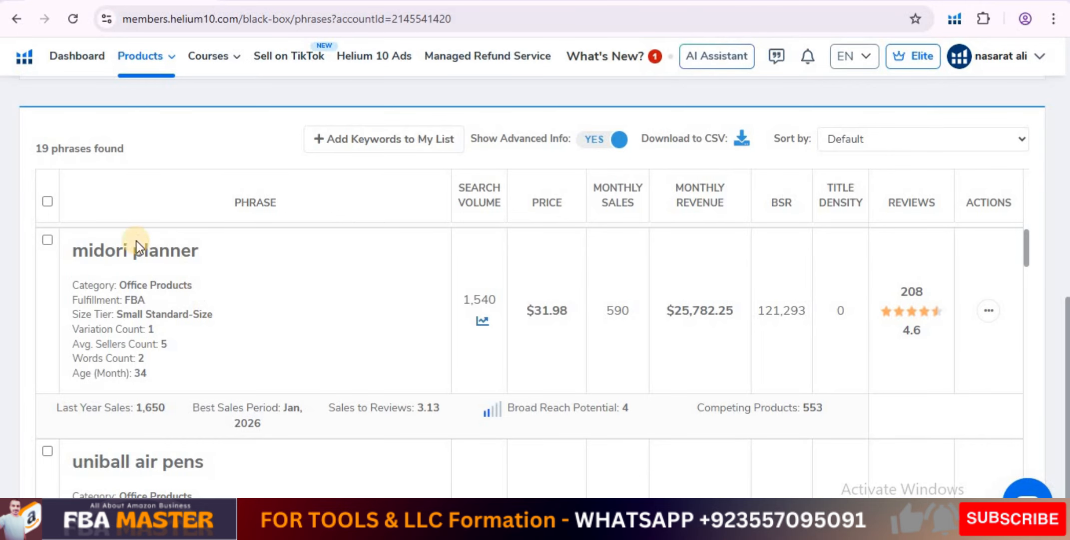
scroll(234, 322, "down", 2)
scroll(228, 375, "down", 6)
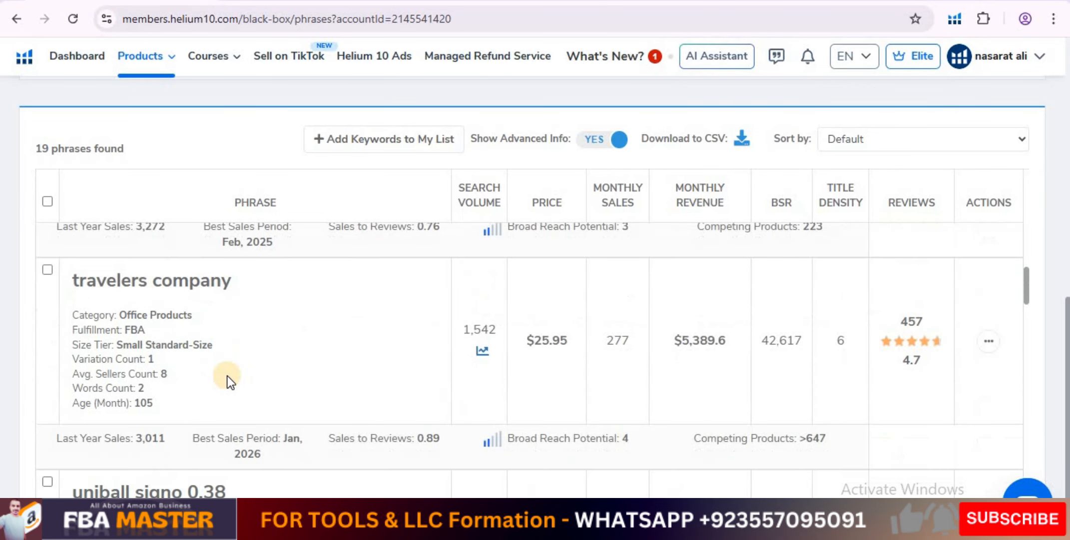
scroll(228, 375, "down", 2)
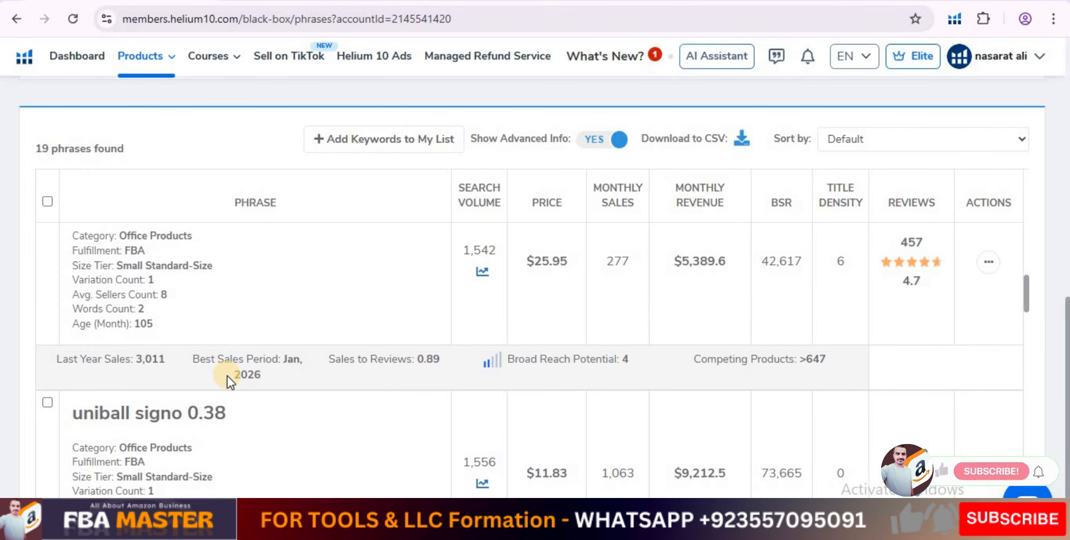
scroll(227, 376, "down", 3)
scroll(227, 375, "down", 6)
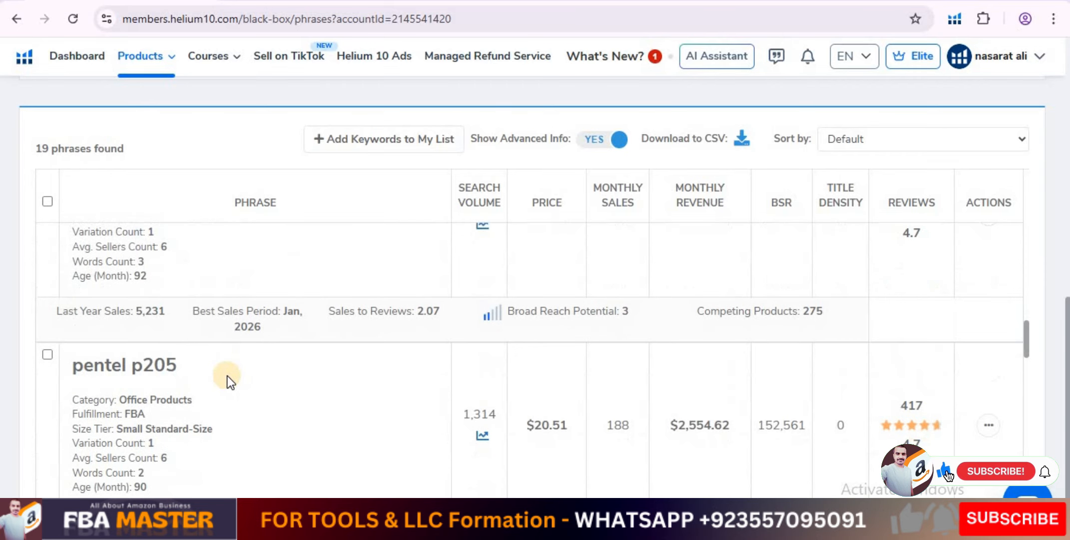
scroll(227, 375, "down", 8)
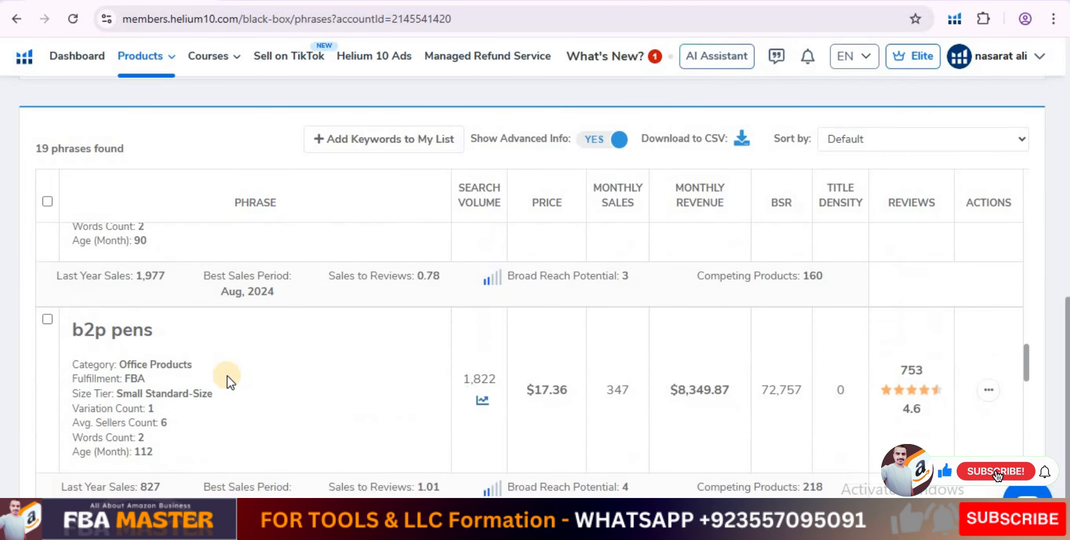
scroll(227, 375, "up", 8)
scroll(227, 375, "up", 10)
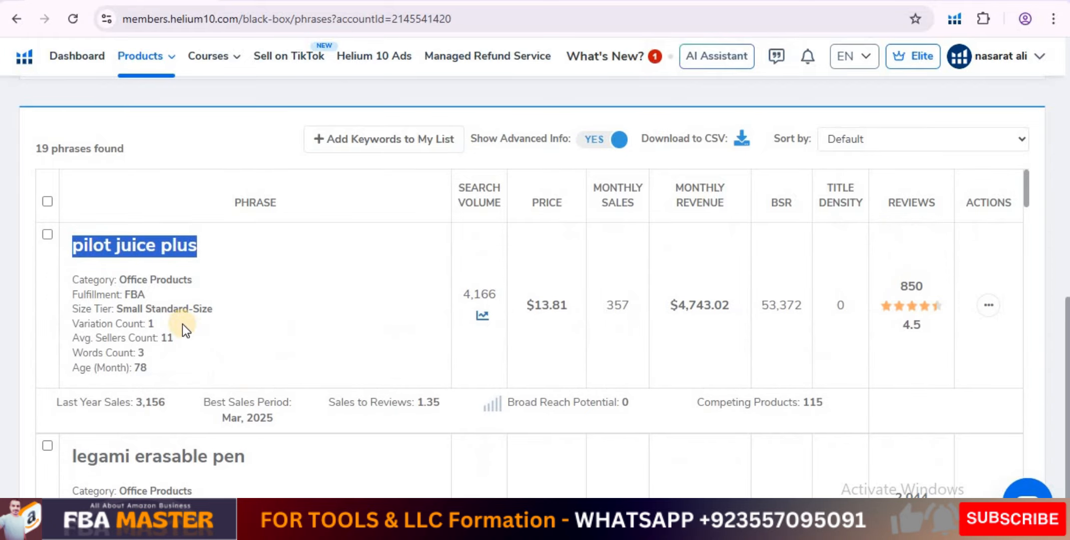
left_click(103, 268)
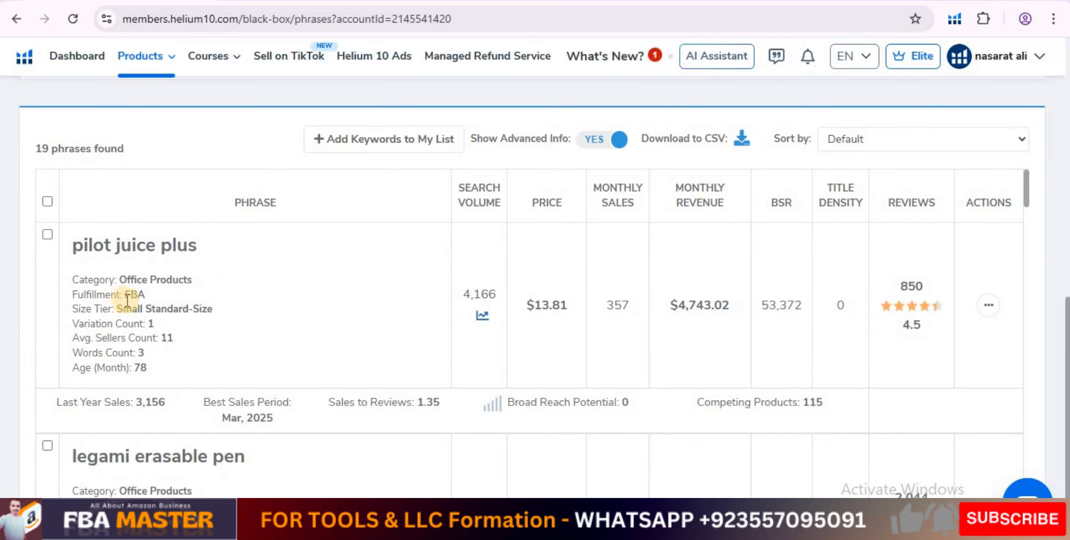
Remove Office Products from the selected categories in the advanced filters, keeping Home & Kitchen.
scroll(209, 344, "up", 10)
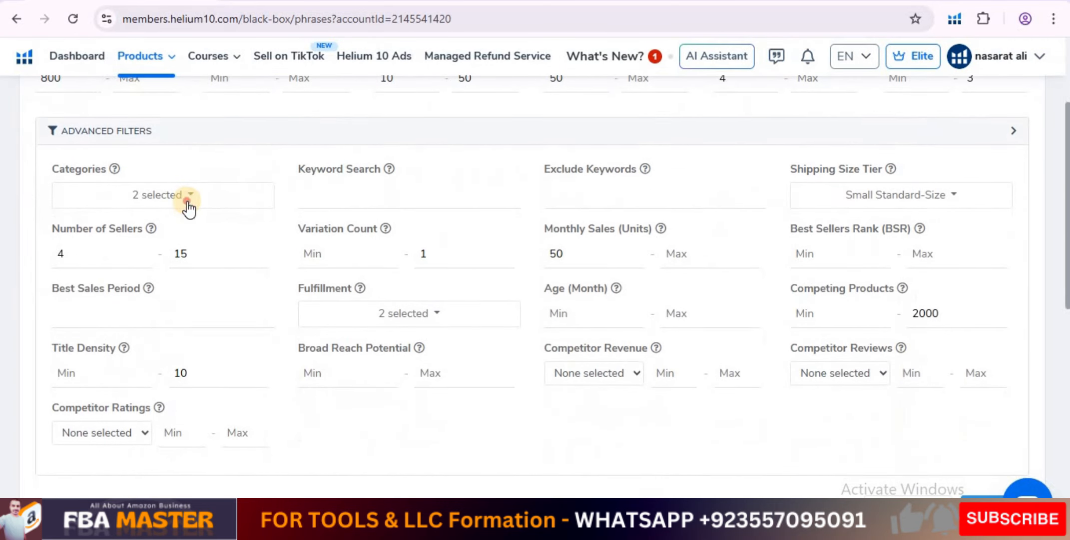
left_click(188, 208)
left_click(156, 405)
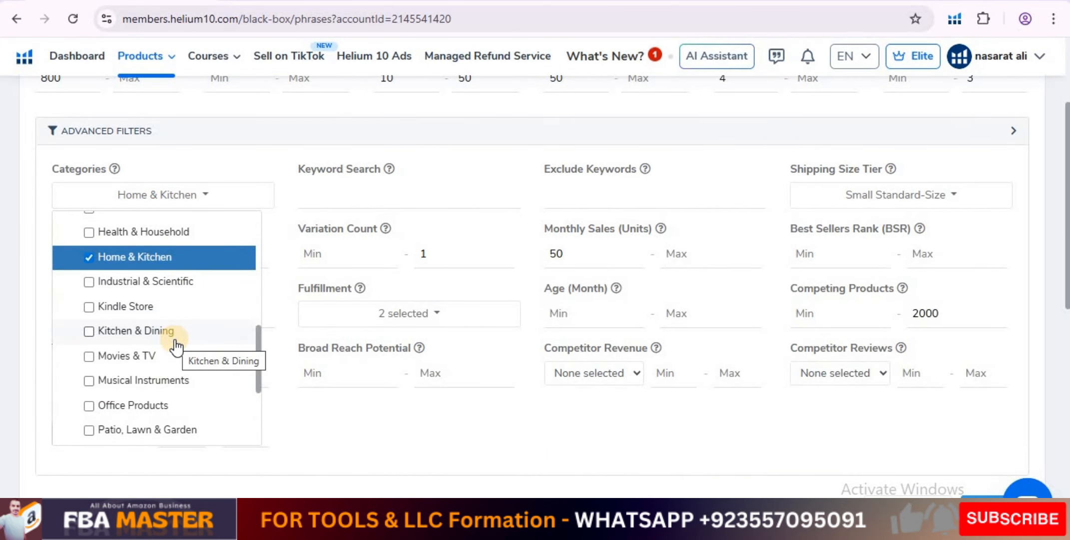
Add Patio, Lawn & Garden, Sports & Outdoors and Toys & Games to the category filter and rerun the search.
scroll(175, 352, "down", 3)
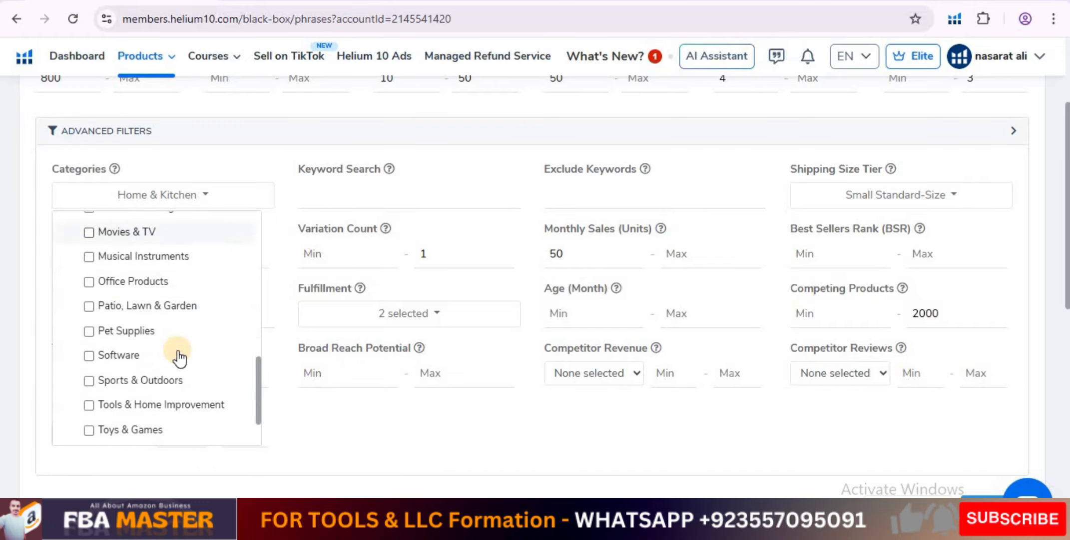
scroll(179, 358, "down", 1)
scroll(179, 358, "up", 7)
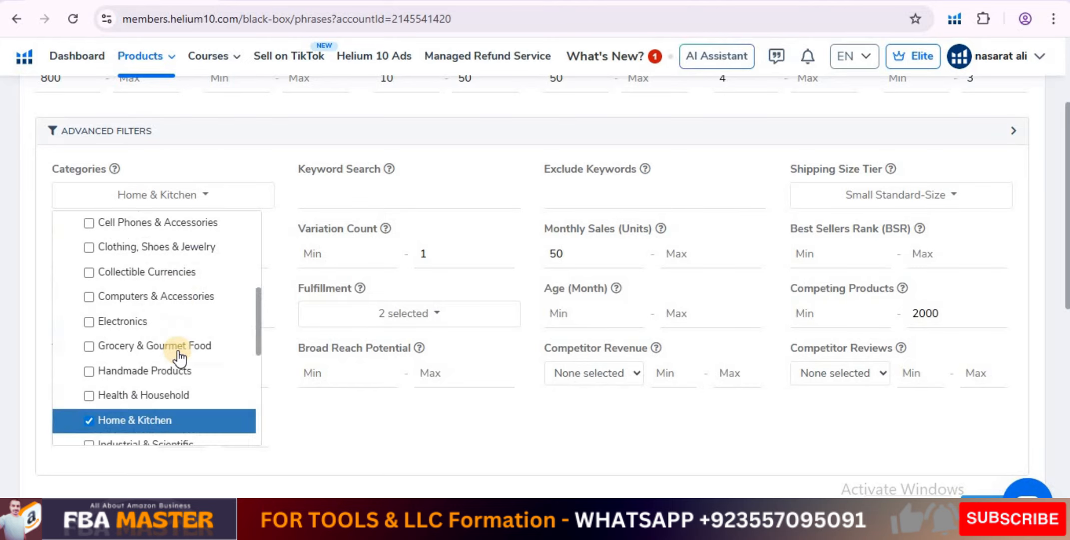
scroll(179, 358, "down", 2)
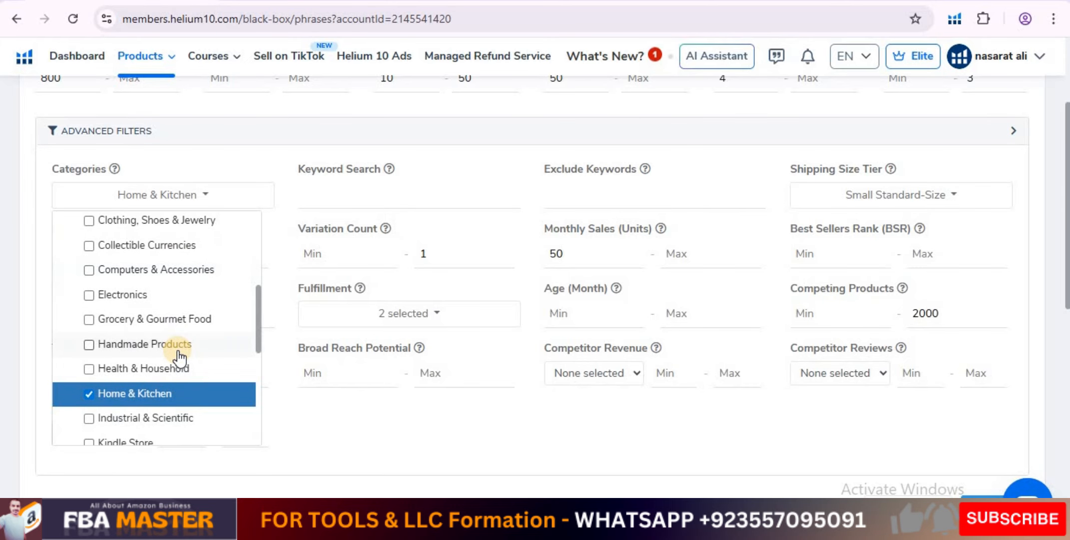
scroll(179, 358, "up", 6)
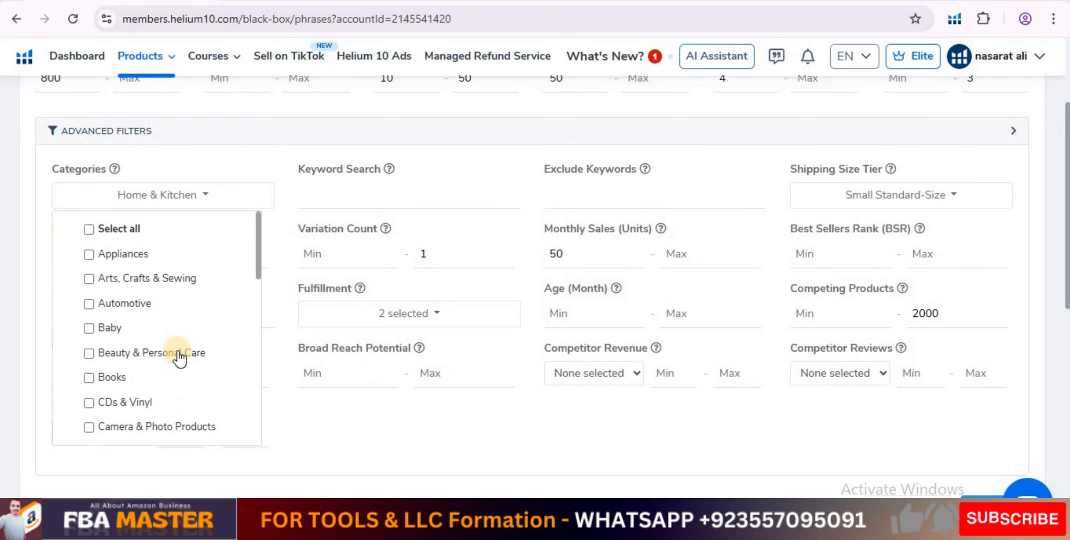
scroll(179, 358, "down", 10)
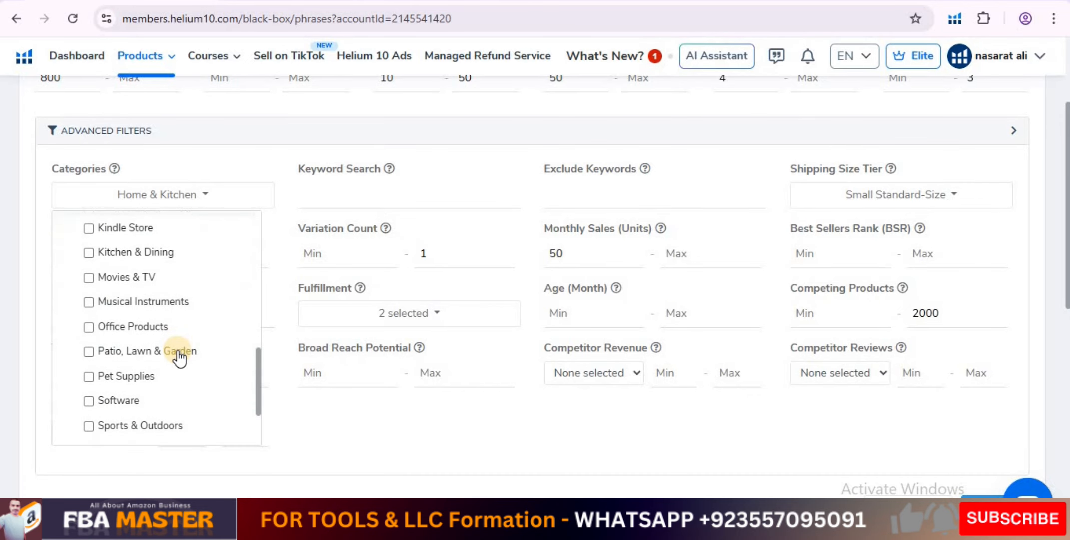
scroll(179, 358, "up", 2)
scroll(179, 358, "down", 2)
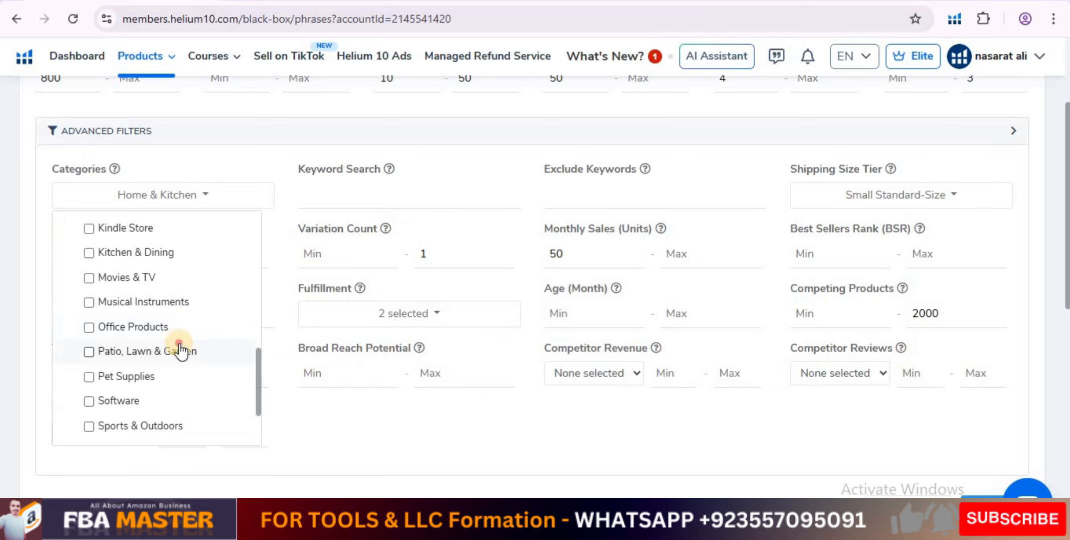
left_click(199, 350)
scroll(202, 344, "down", 2)
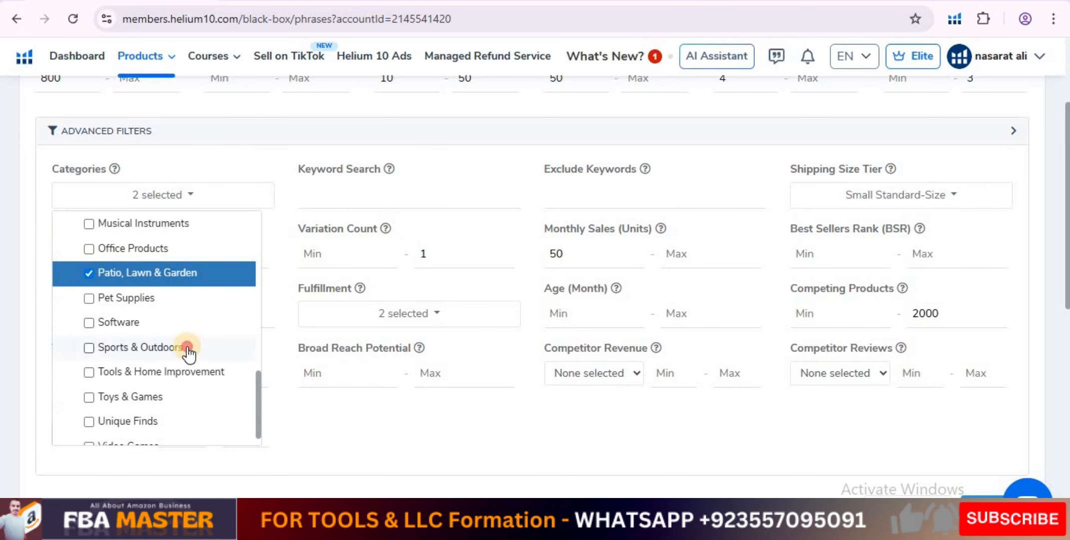
left_click(200, 345)
left_click(183, 400)
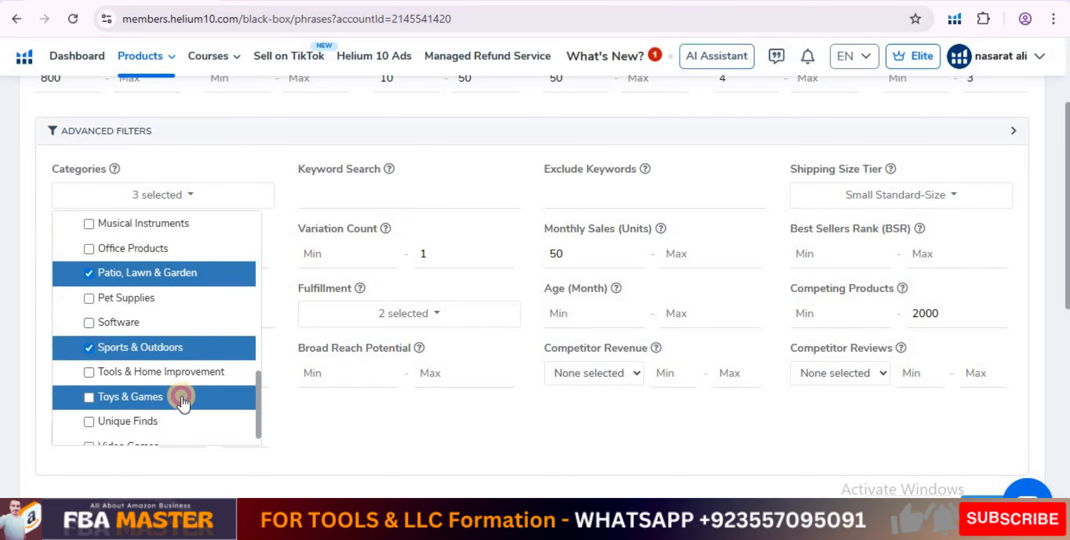
scroll(860, 449, "up", 3)
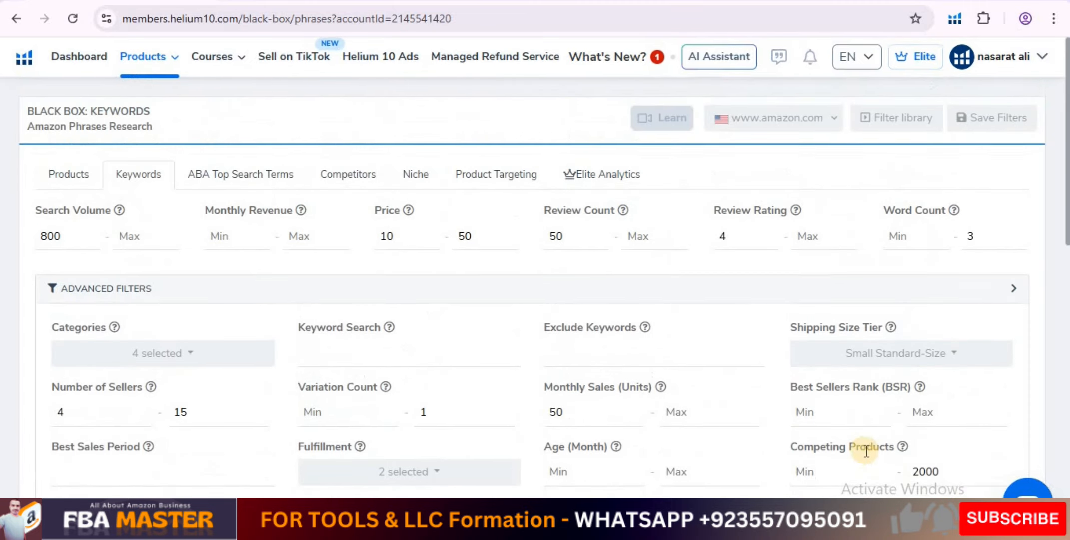
Review the phrases found for the new categories and copy the phrase "handcuff key holder".
scroll(397, 373, "down", 8)
scroll(396, 373, "up", 8)
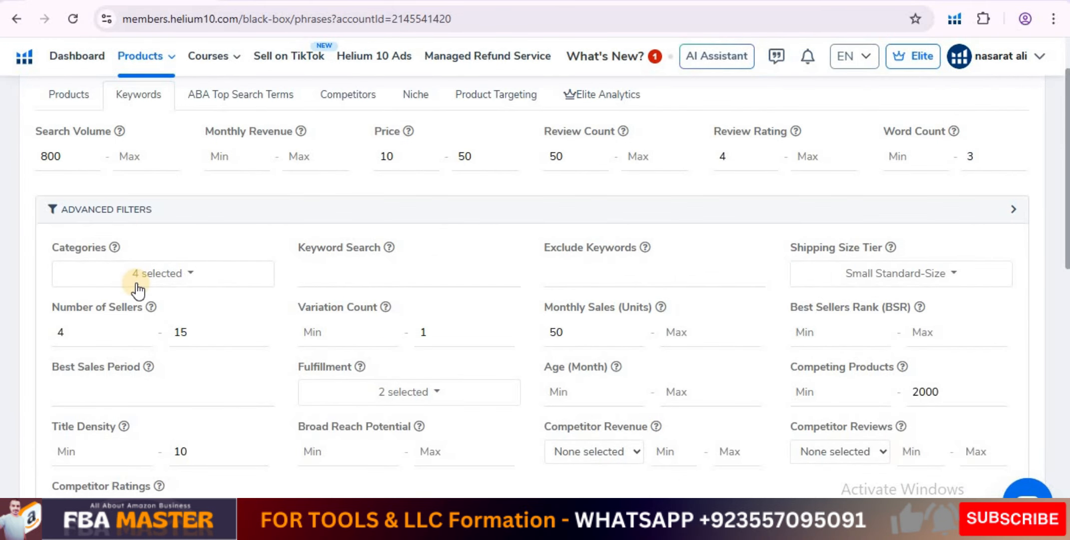
scroll(136, 287, "down", 8)
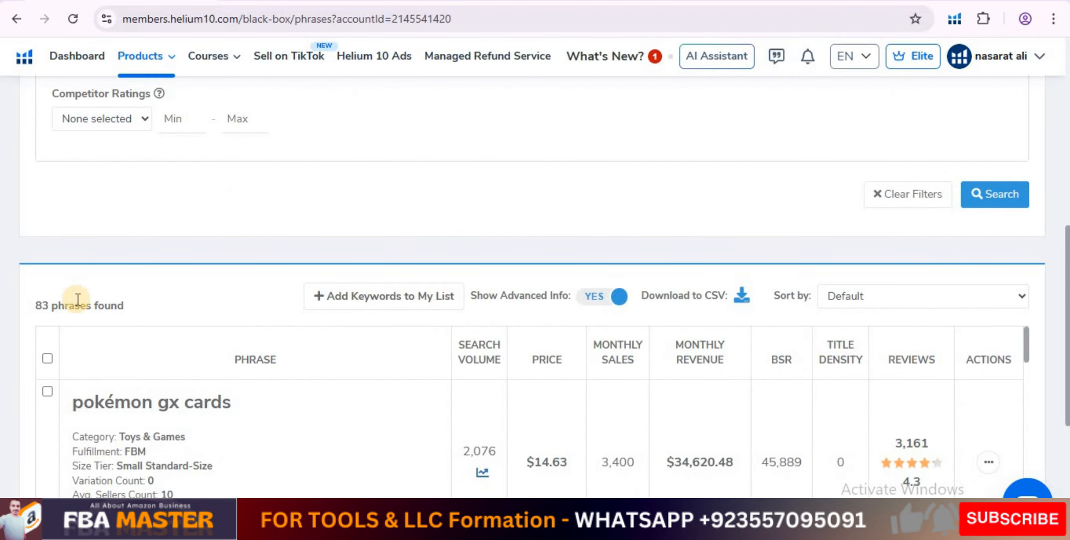
scroll(78, 299, "down", 5)
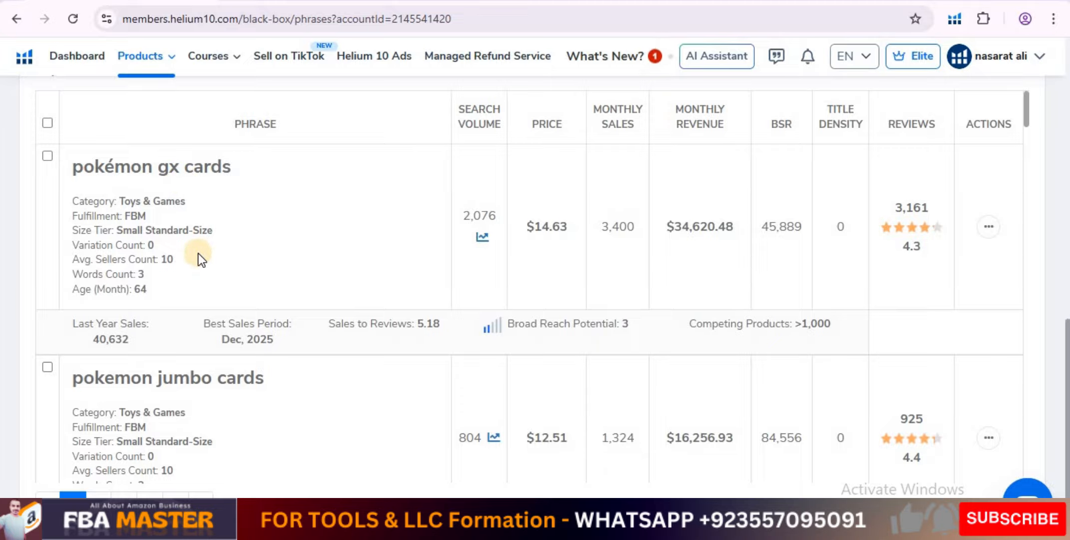
scroll(198, 253, "down", 4)
scroll(199, 253, "down", 2)
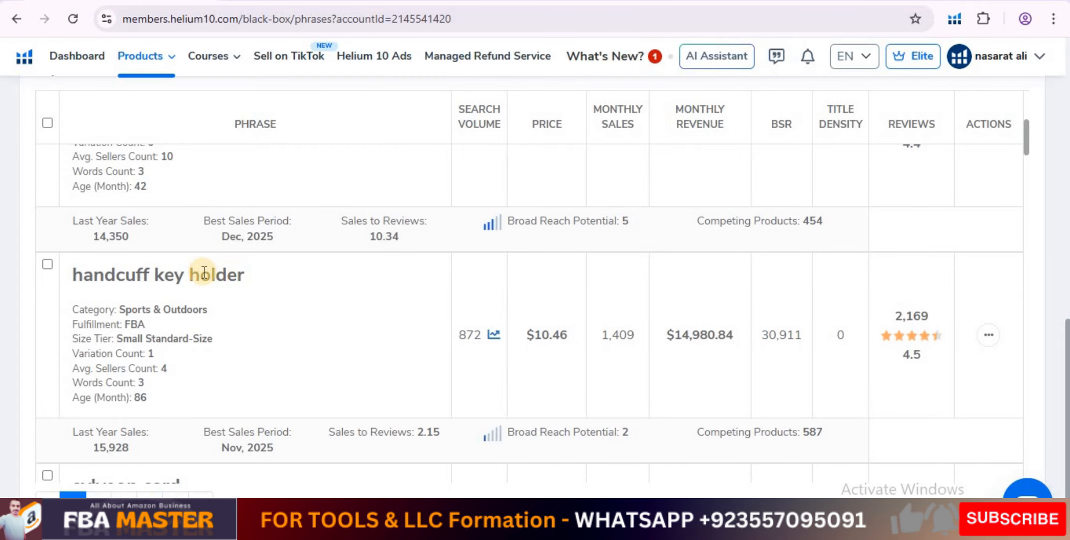
triple_click(186, 273)
right_click(184, 273)
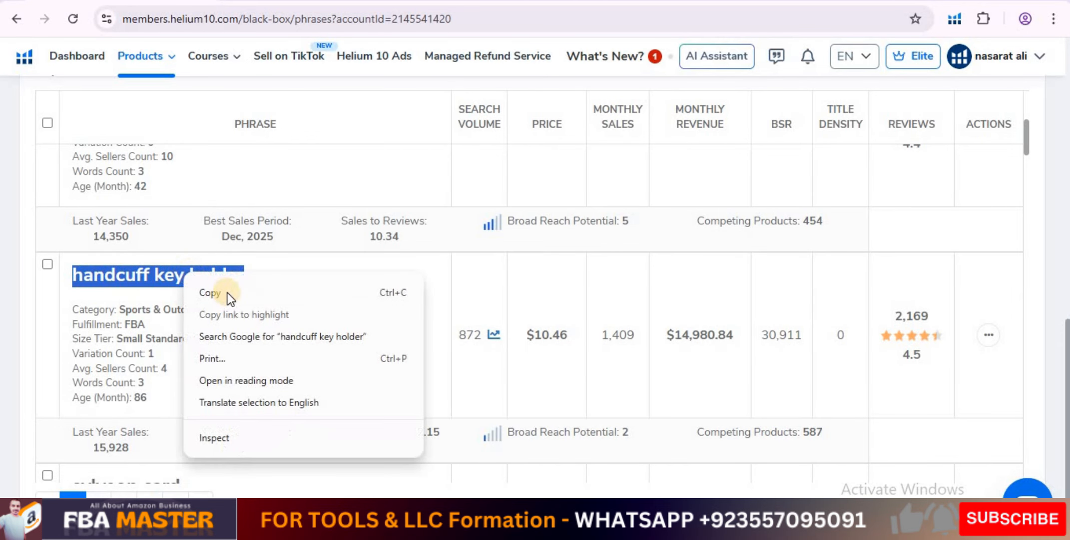
left_click(227, 293)
Switch to Amazon and replace the pilot juice plus query with the copied phrase "handcuff key holder", then run the search.
left_click(331, 2)
scroll(346, 201, "up", 12)
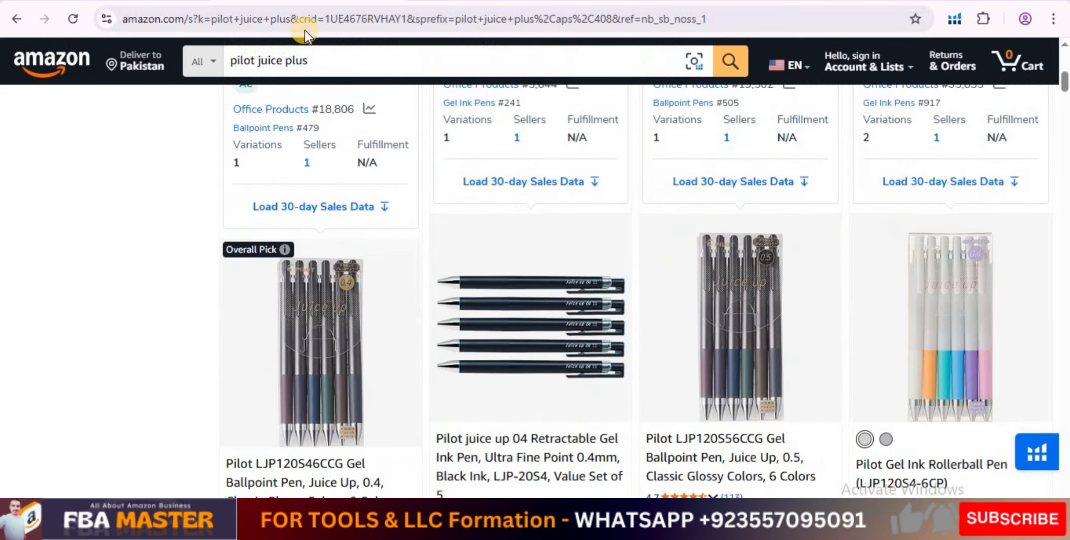
left_click(285, 68)
triple_click(286, 63)
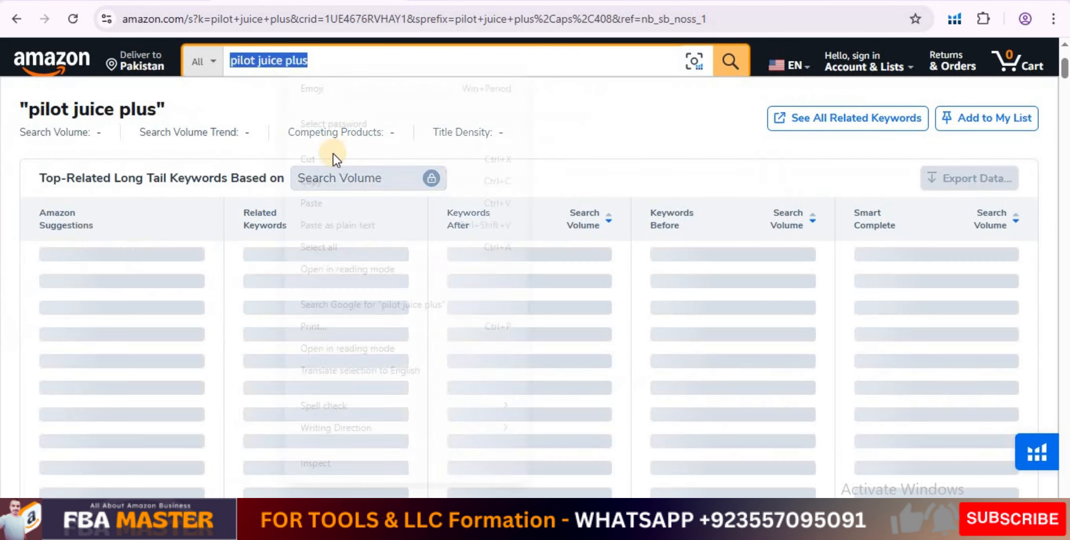
right_click(285, 64)
left_click(327, 204)
left_click(730, 61)
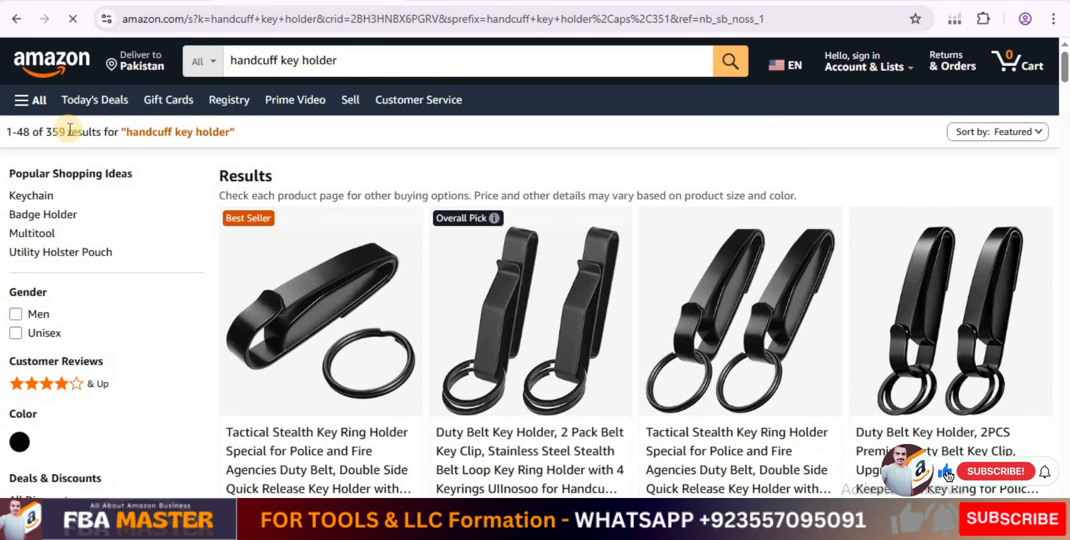
scroll(734, 305, "down", 8)
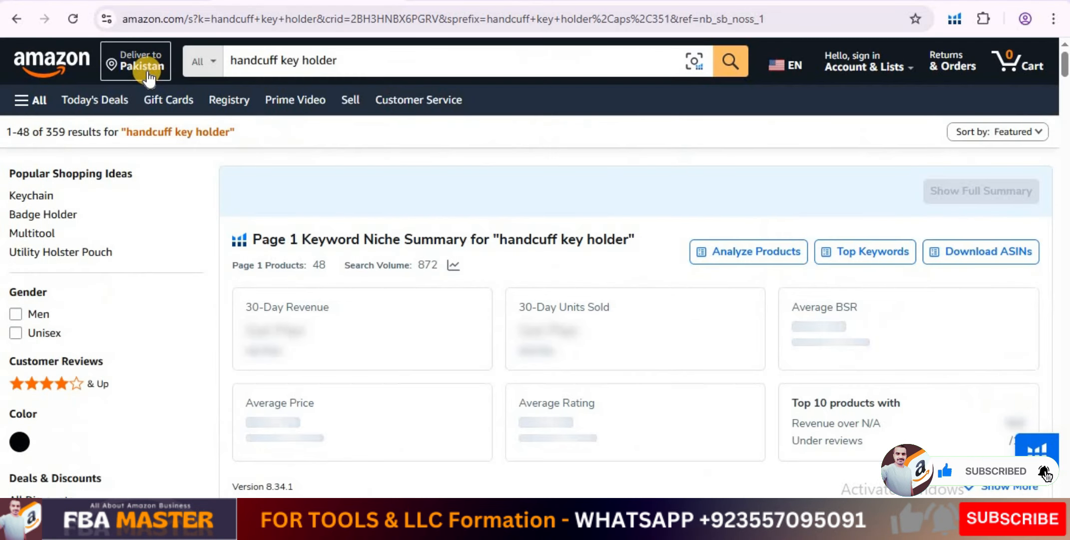
Change Amazon's delivery location to the US zip code 10001 and continue with it.
left_click(146, 70)
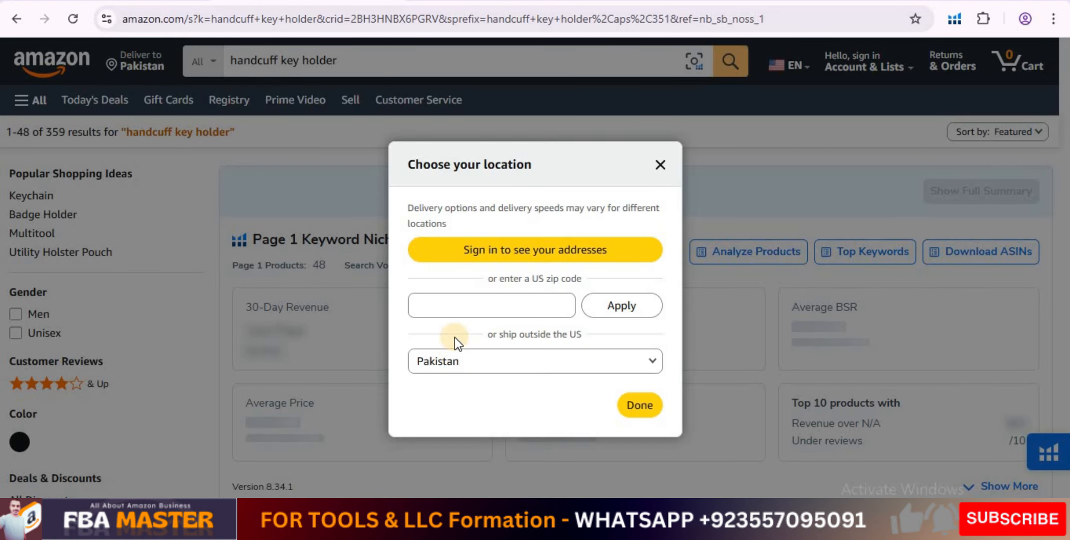
left_click(455, 307)
type("10001")
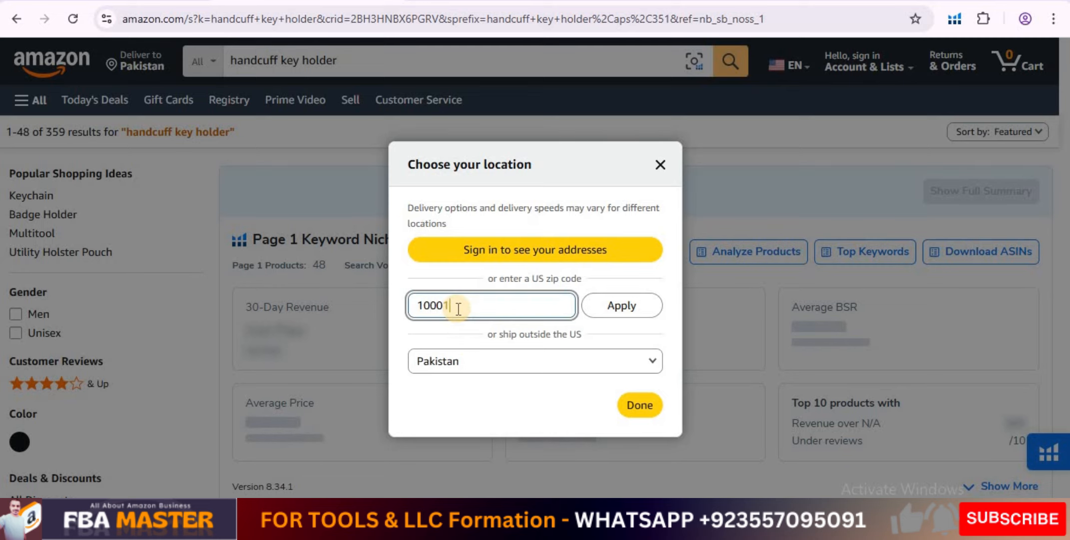
left_click(615, 305)
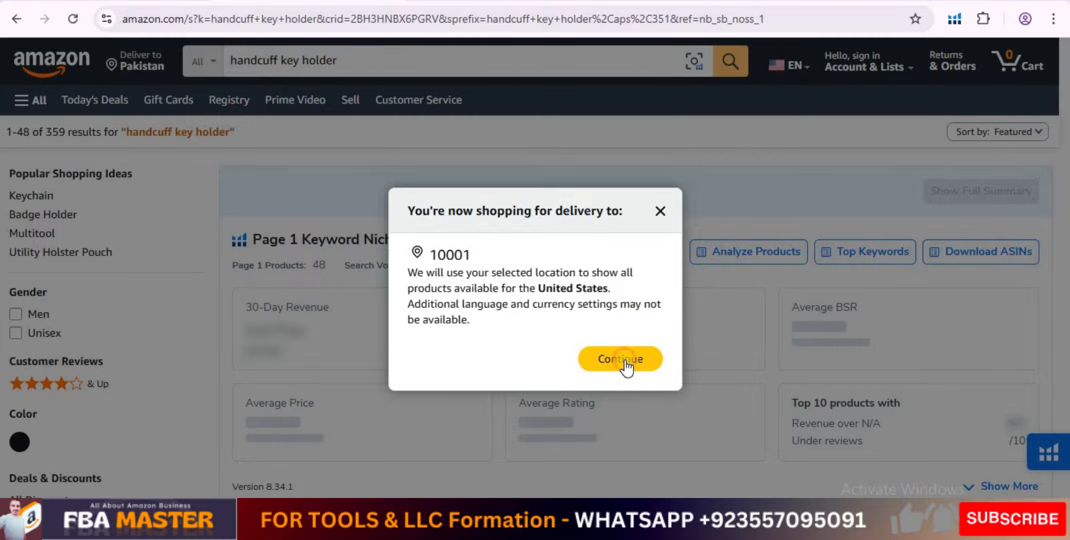
left_click(627, 362)
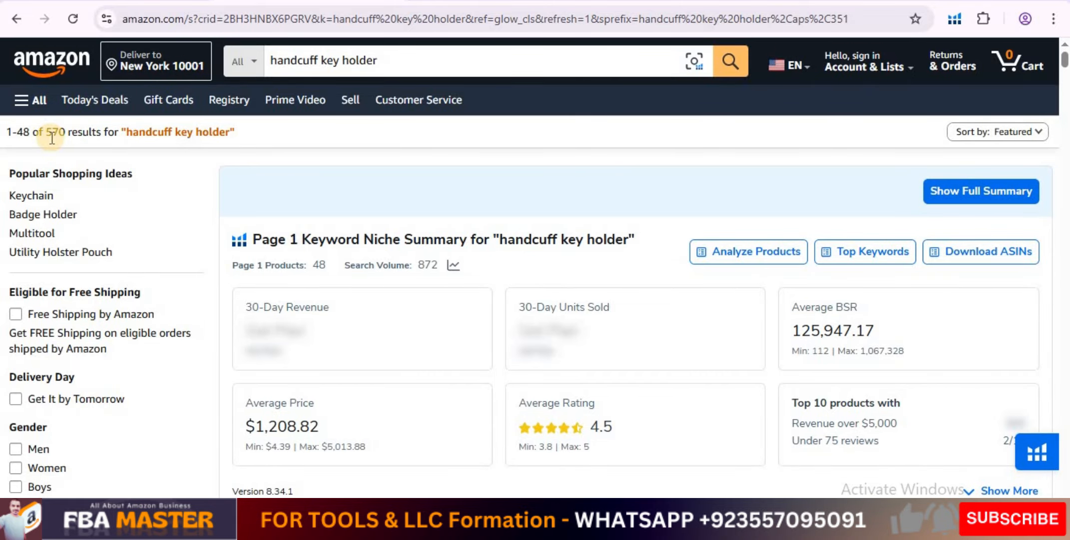
Examine the niche summary and product listings for "handcuff key holder" with US delivery.
scroll(699, 247, "down", 1)
scroll(699, 247, "down", 15)
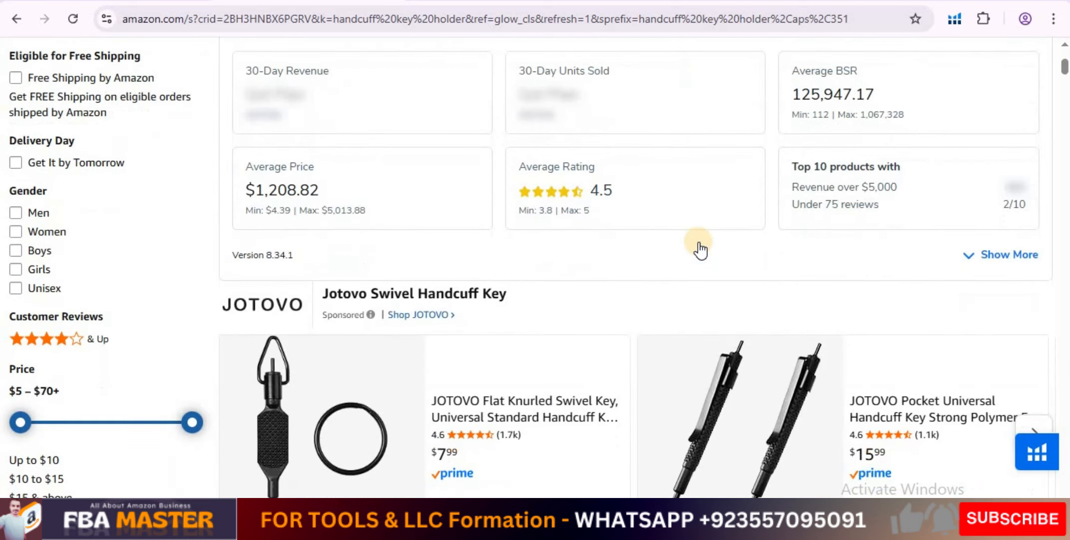
scroll(698, 242, "down", 5)
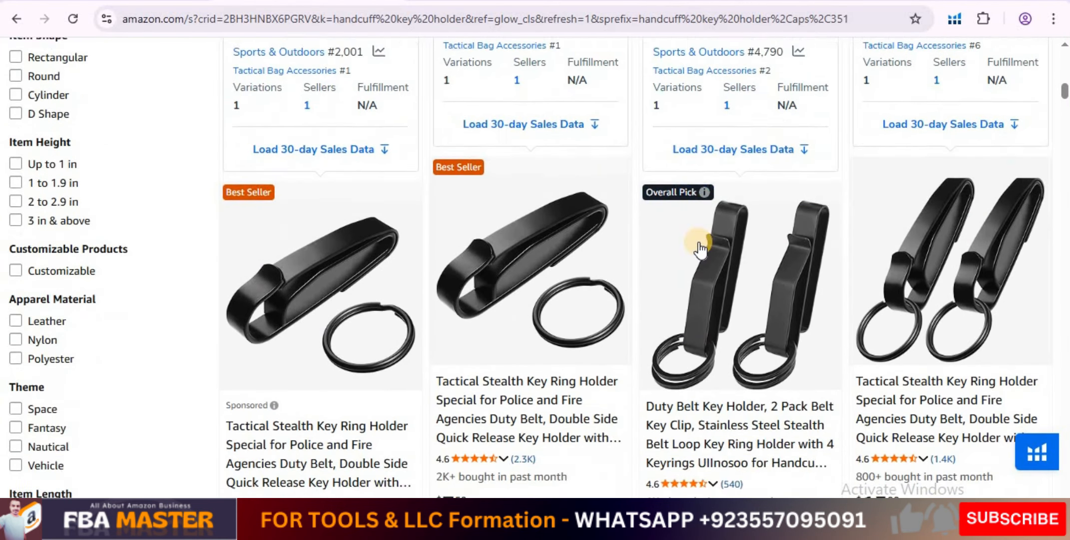
Look through further Amazon listings for "handcuff key holder", then switch to Helium 10 Black Box and review that phrase's details.
scroll(700, 242, "down", 4)
scroll(699, 242, "down", 10)
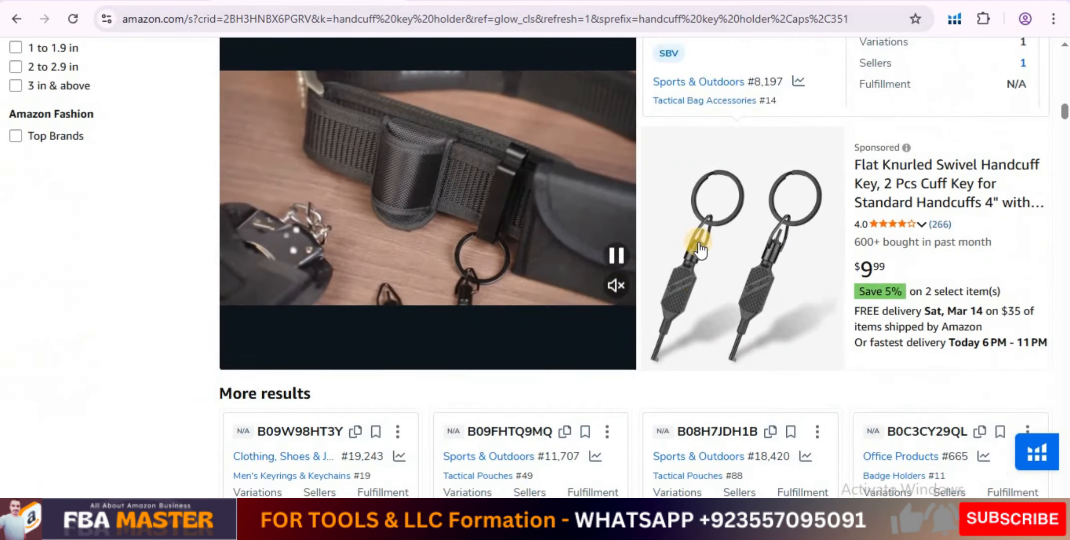
scroll(701, 249, "down", 2)
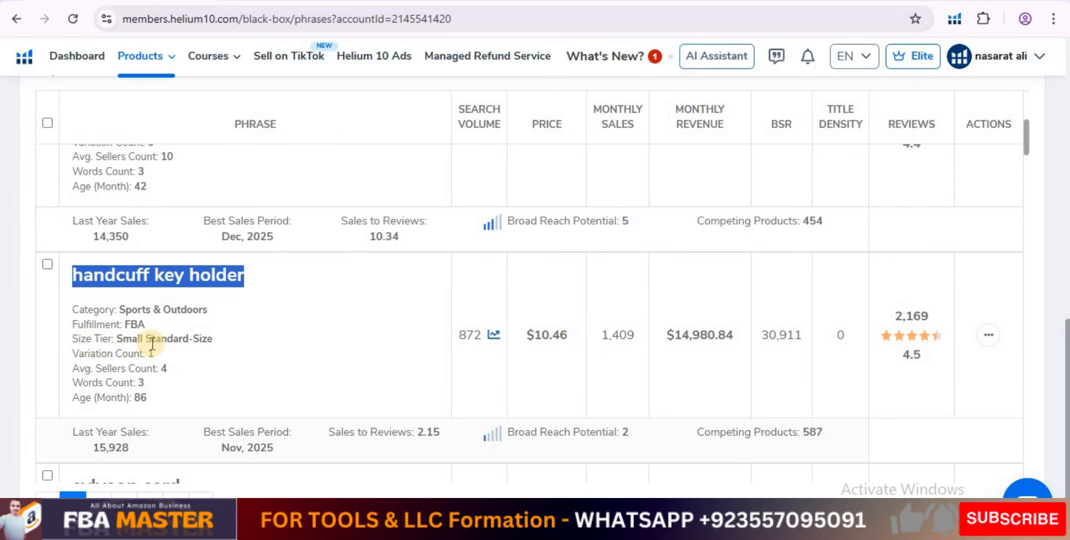
scroll(148, 337, "down", 1)
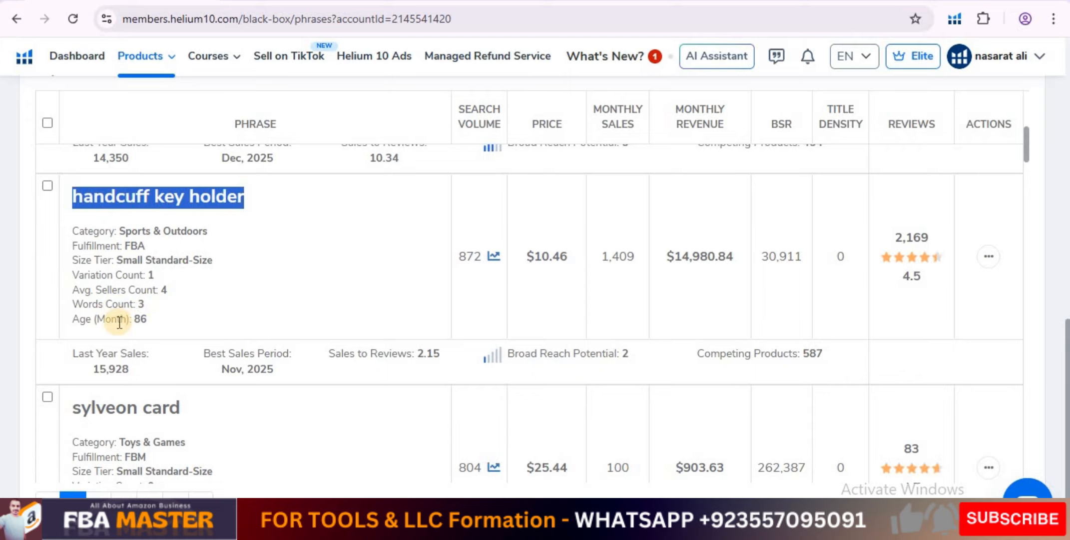
scroll(375, 298, "up", 1)
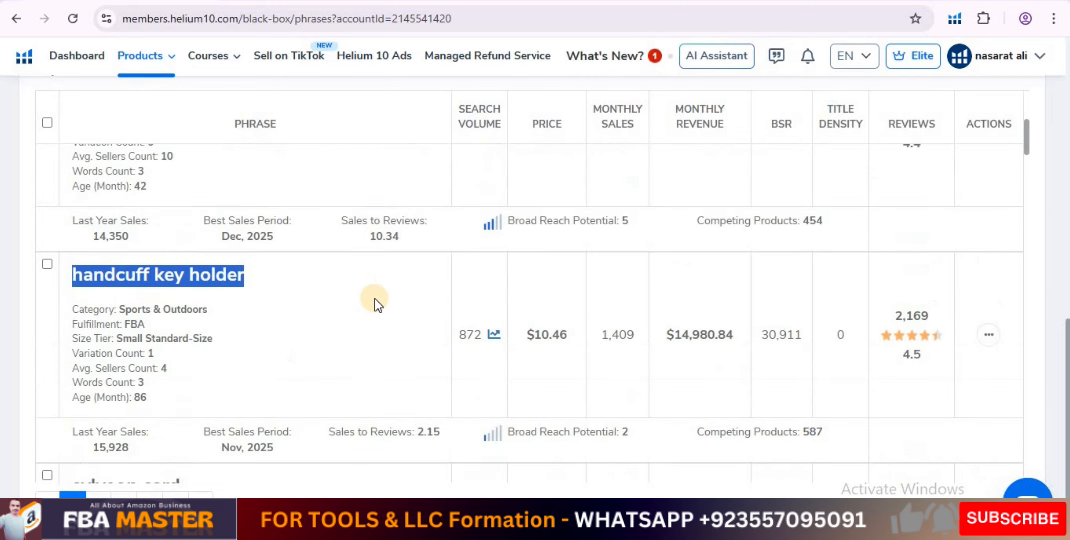
View the search volume history of "handcuff key holder" for 30 days, 90 days, 1 year and all time, then close it.
left_click(492, 336)
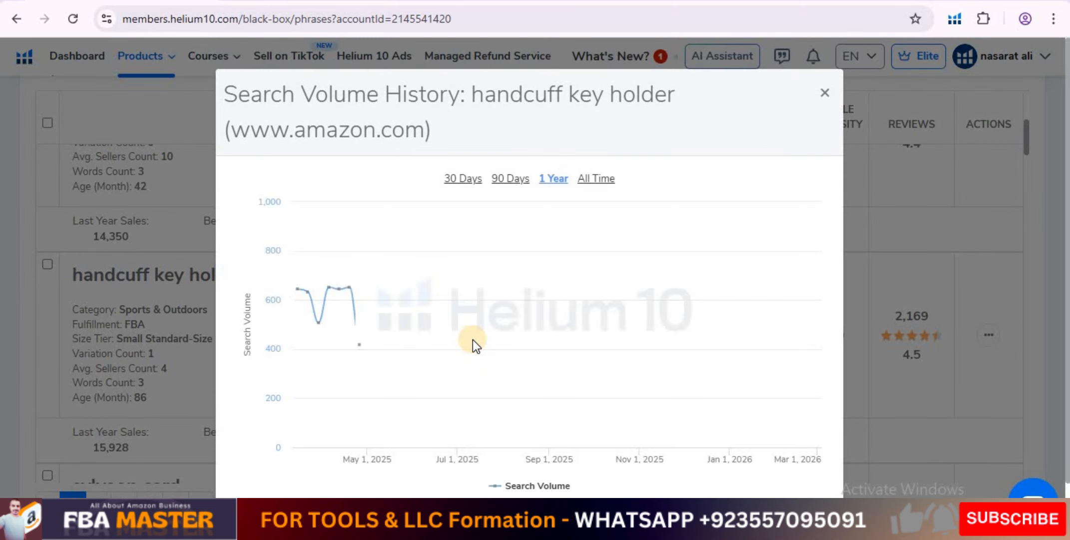
left_click(464, 180)
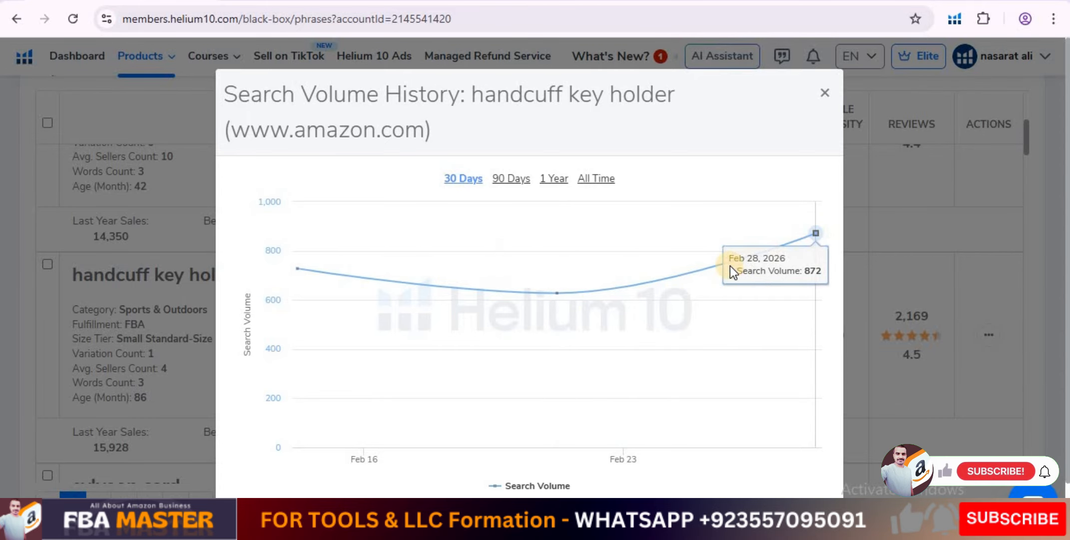
scroll(516, 273, "down", 1)
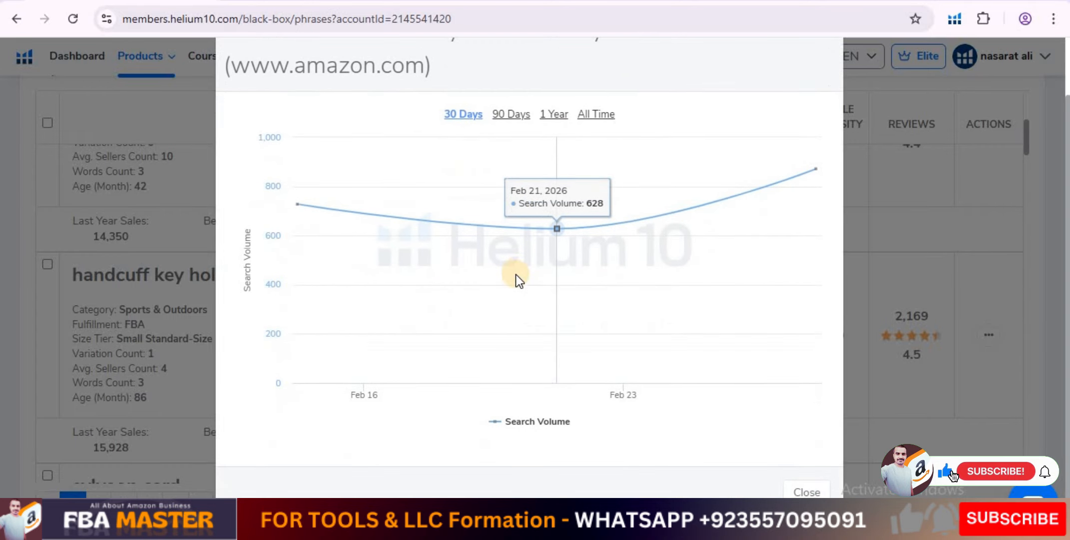
scroll(516, 273, "up", 1)
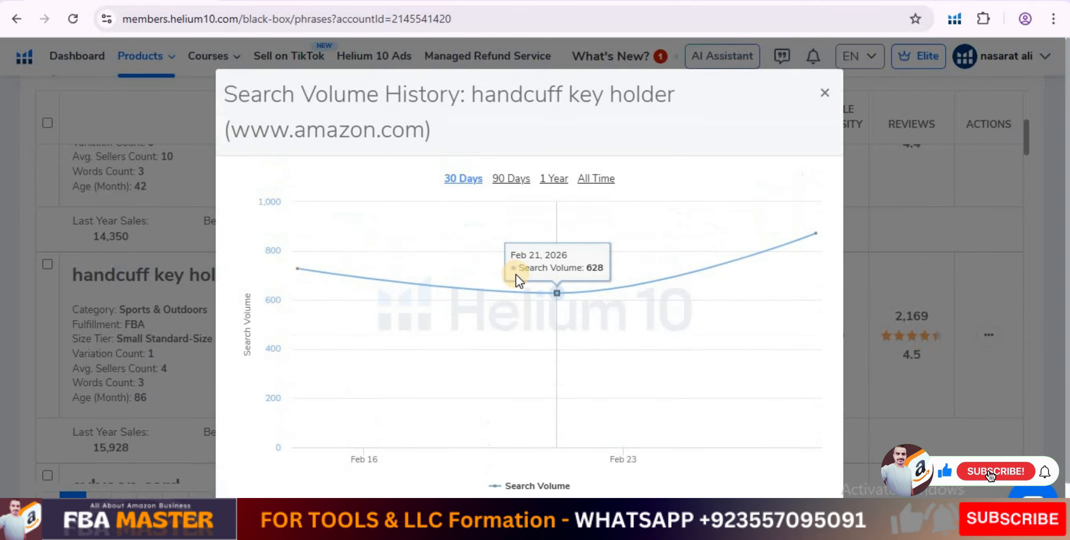
left_click(517, 180)
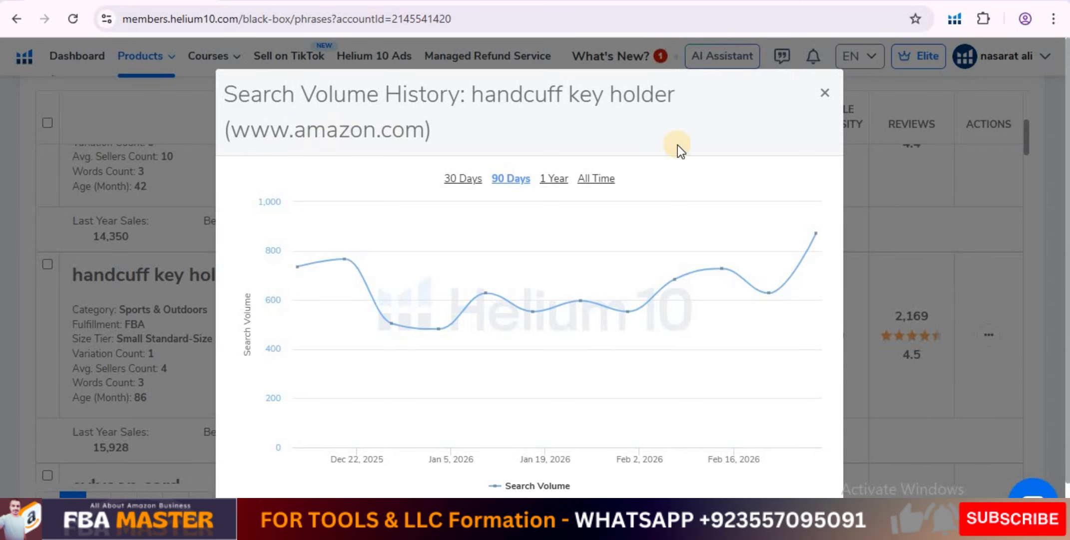
left_click(552, 180)
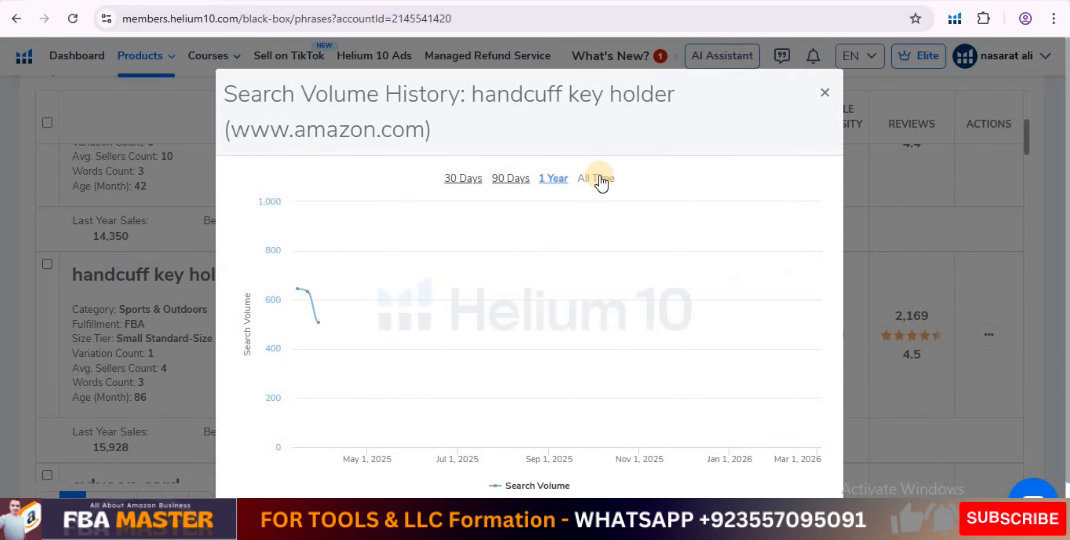
left_click(599, 180)
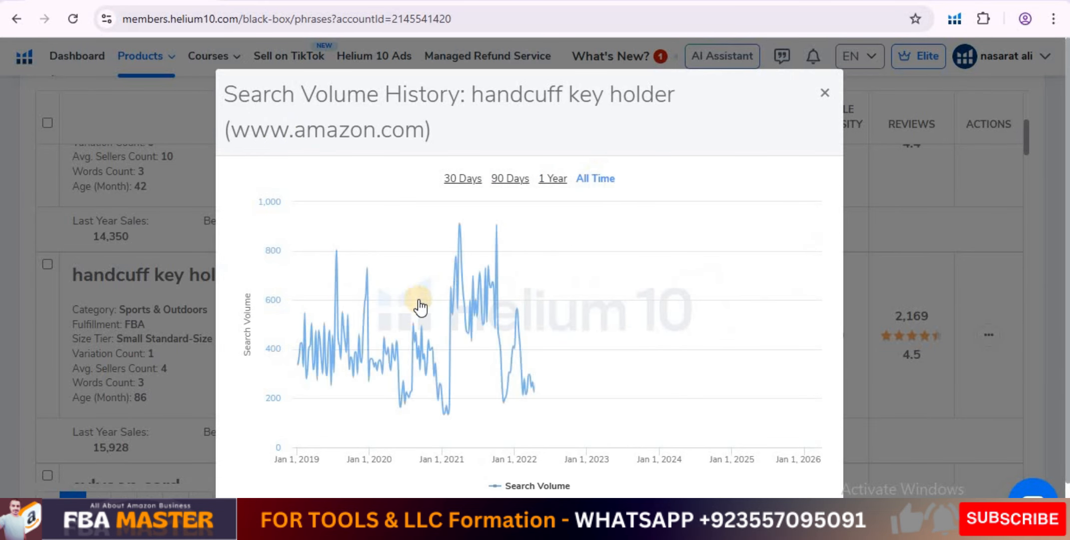
left_click(823, 94)
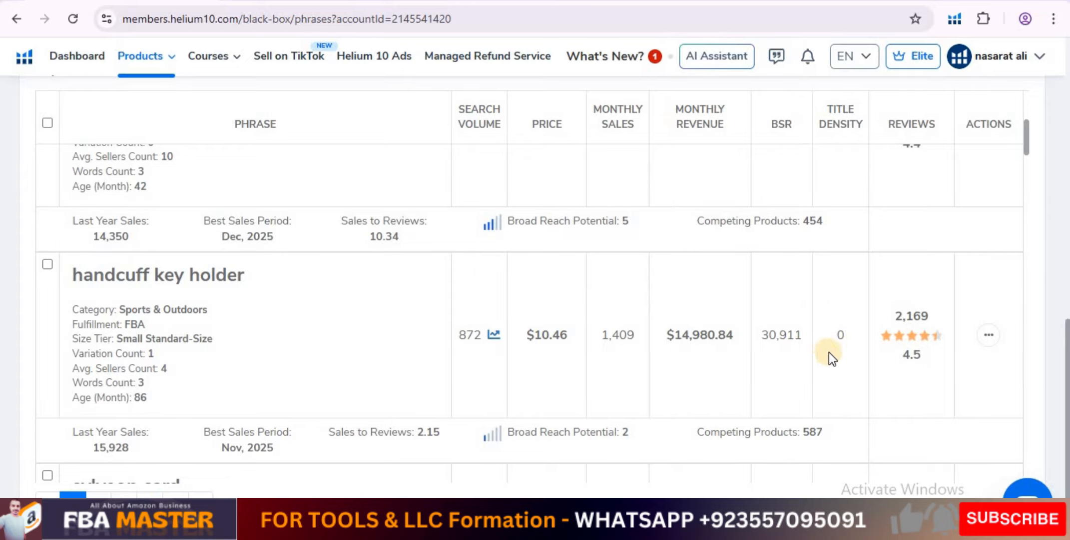
Compare the title density of "handcuff key holder" in Black Box with the product titles in the Amazon listings.
double_click(845, 334)
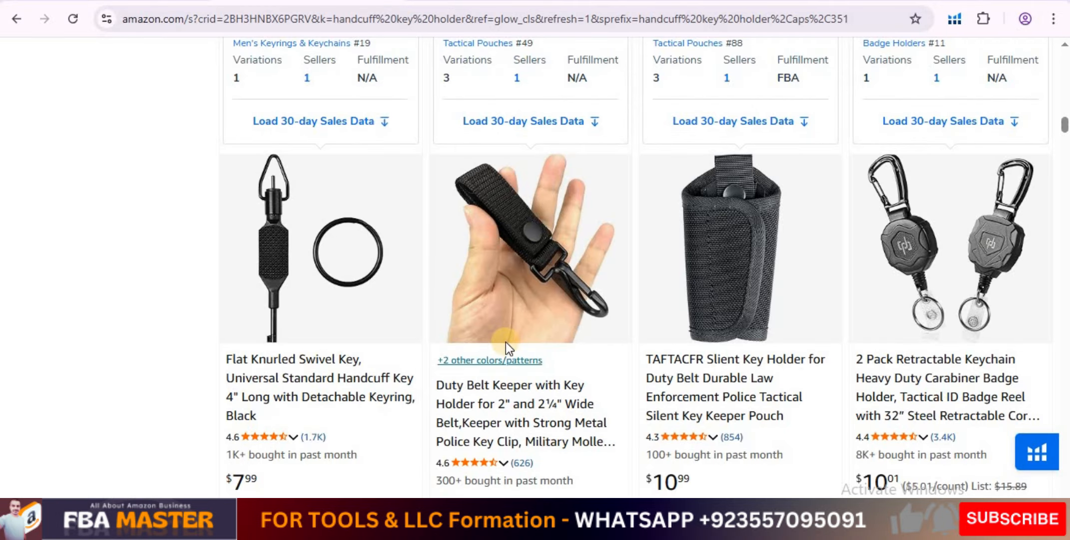
scroll(506, 343, "up", 15)
scroll(506, 343, "down", 16)
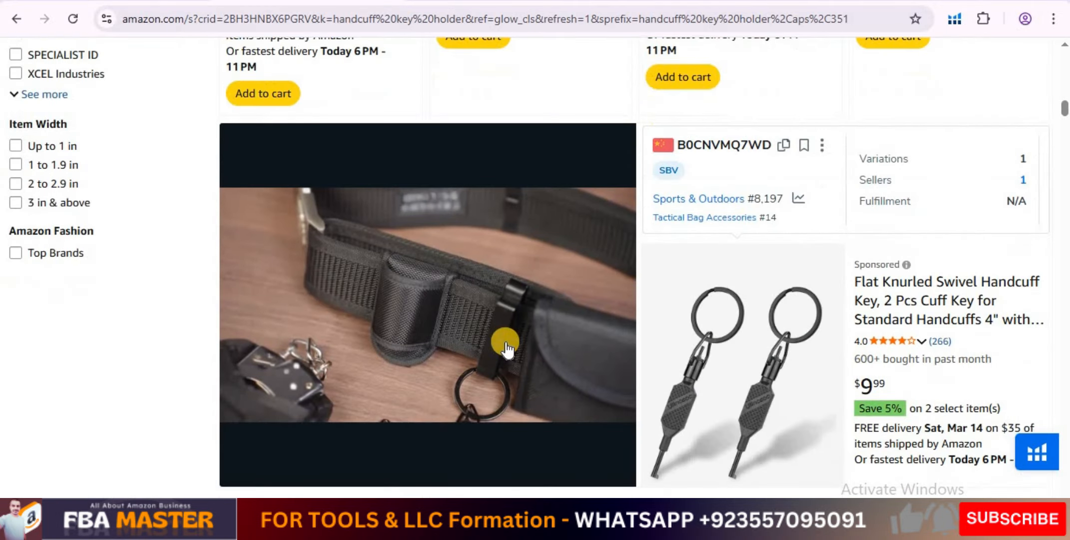
scroll(506, 342, "down", 7)
scroll(506, 342, "down", 3)
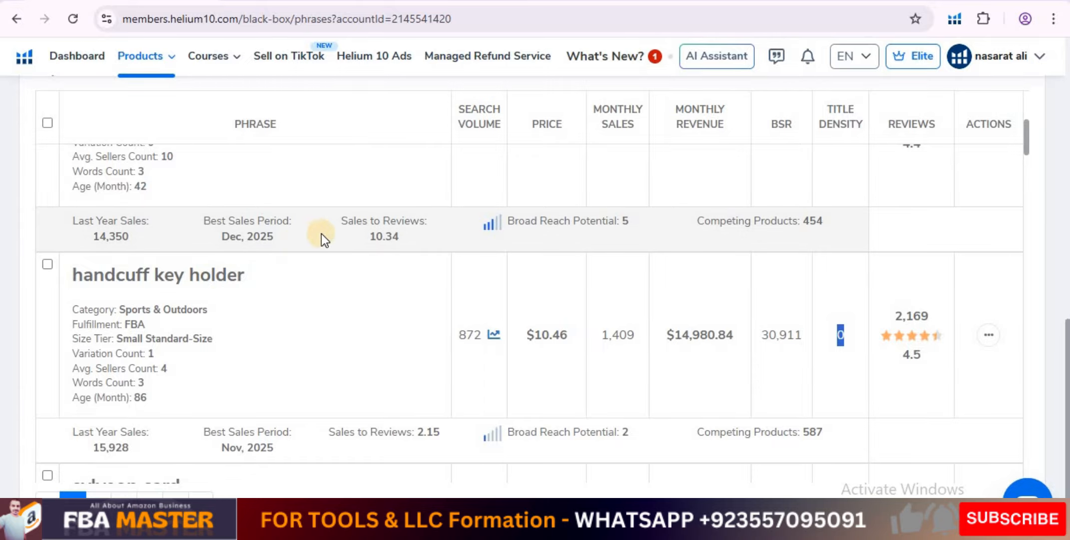
left_click(842, 337)
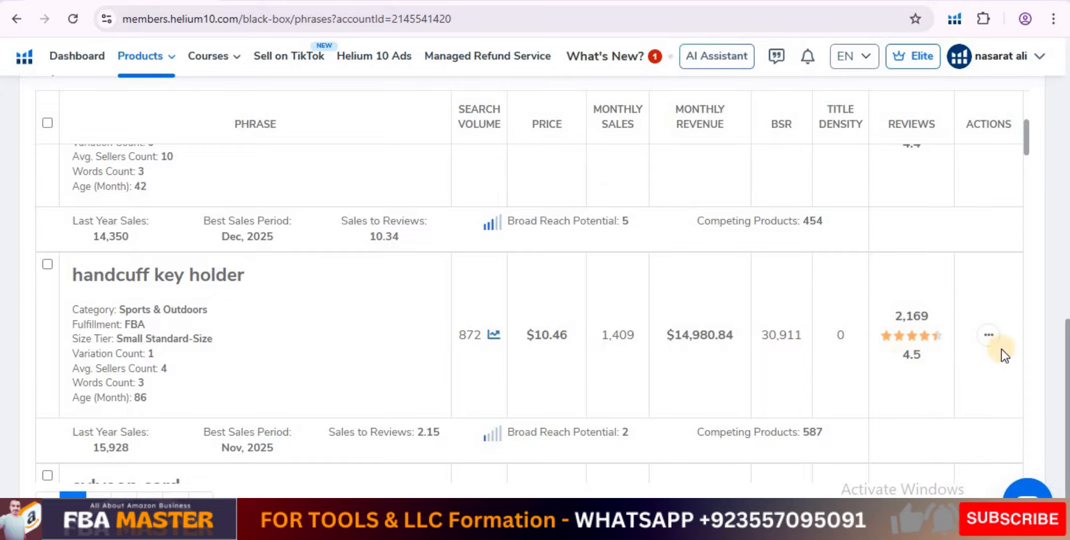
Skim the other phrases found and download the Black Box results as a CSV file.
scroll(582, 290, "down", 12)
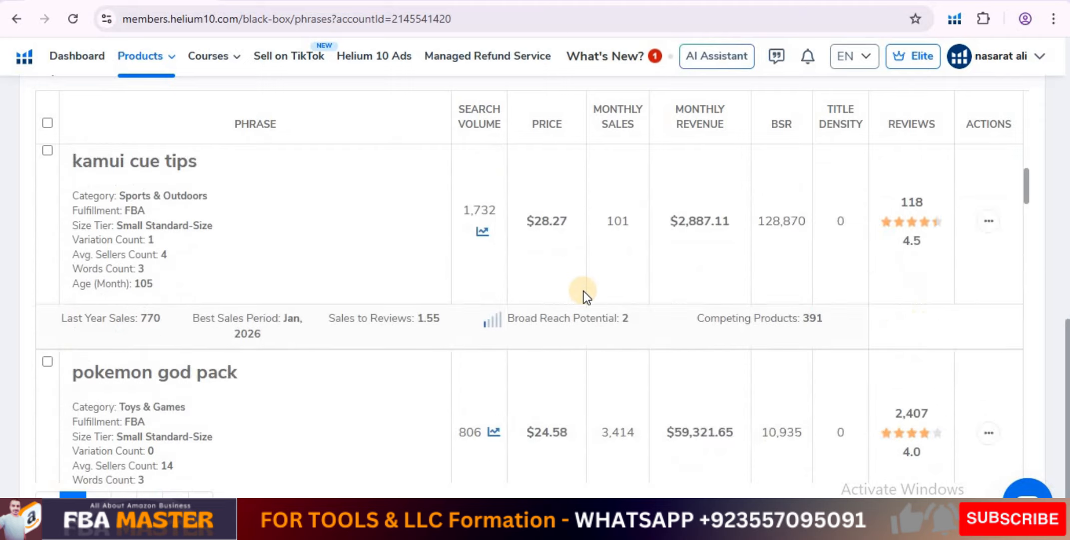
scroll(583, 291, "down", 15)
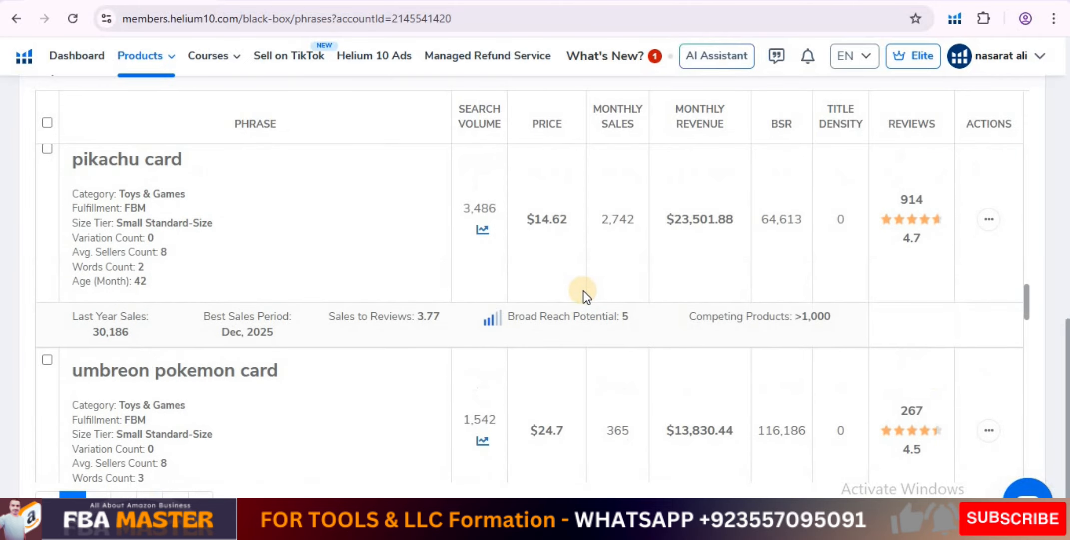
scroll(583, 290, "up", 6)
scroll(582, 291, "up", 10)
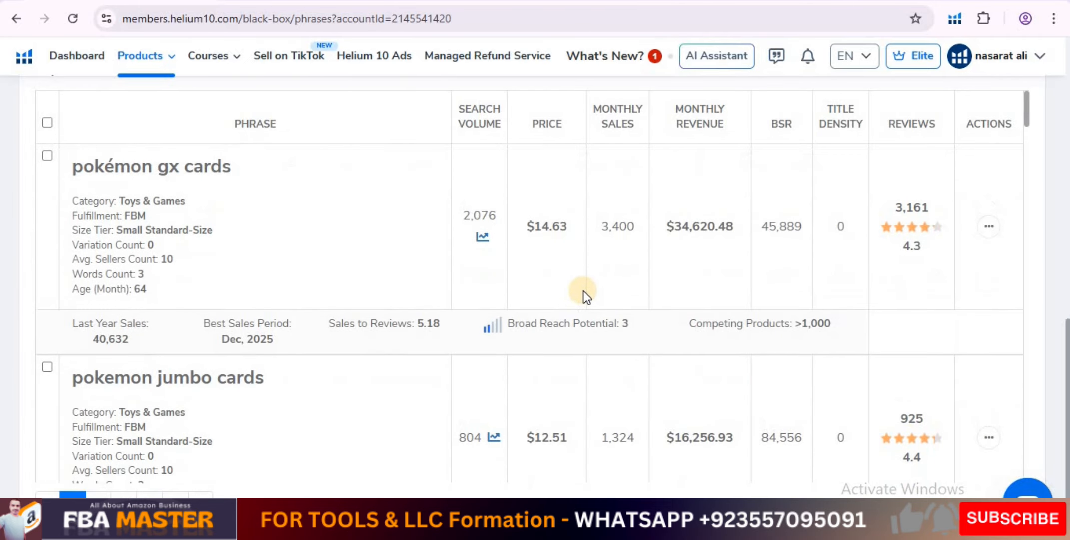
scroll(1066, 386, "up", 3)
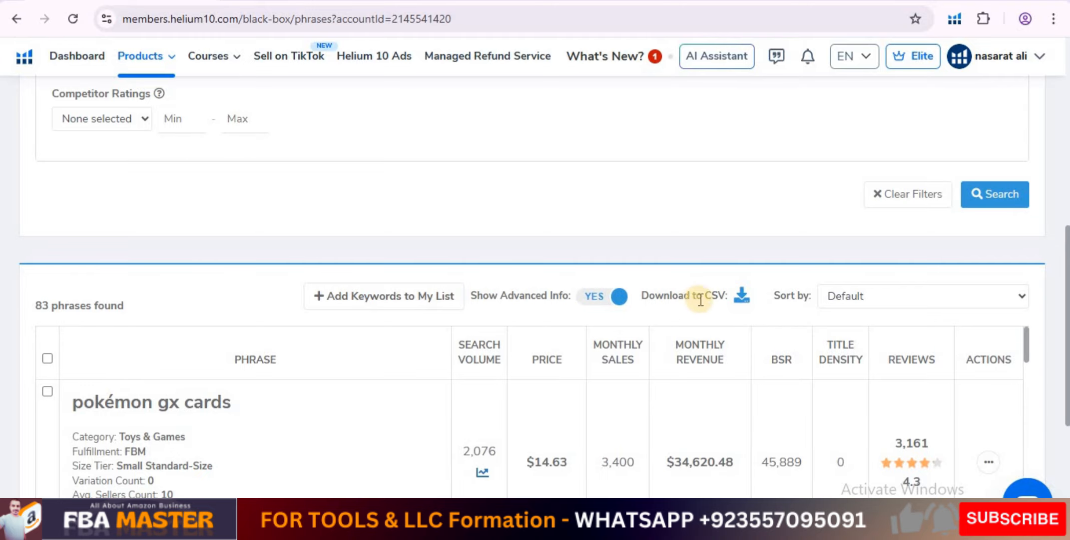
left_click(741, 300)
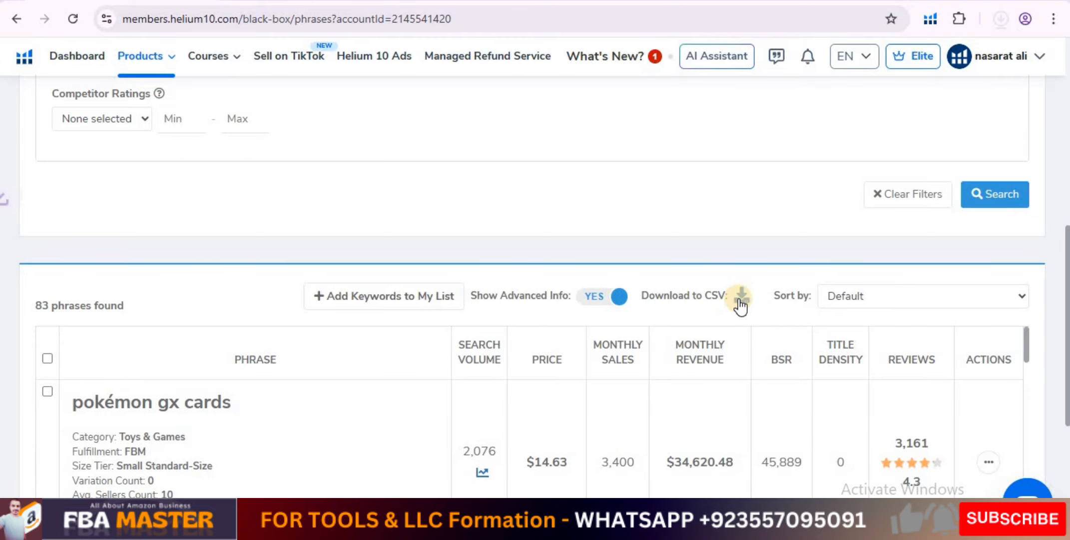
left_click(1002, 20)
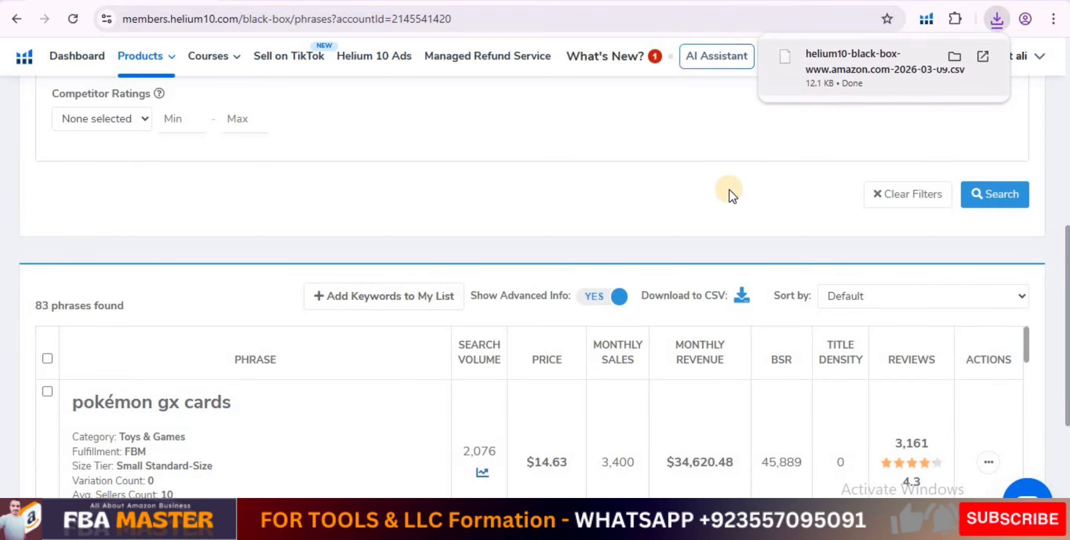
left_click(582, 210)
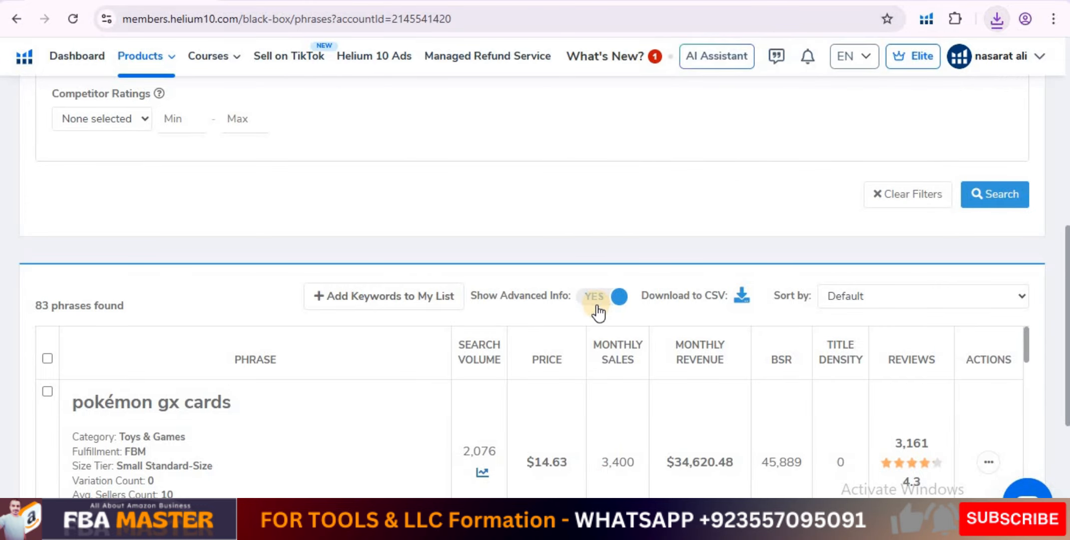
Hide the advanced info in the phrase results and show it again.
left_click(600, 300)
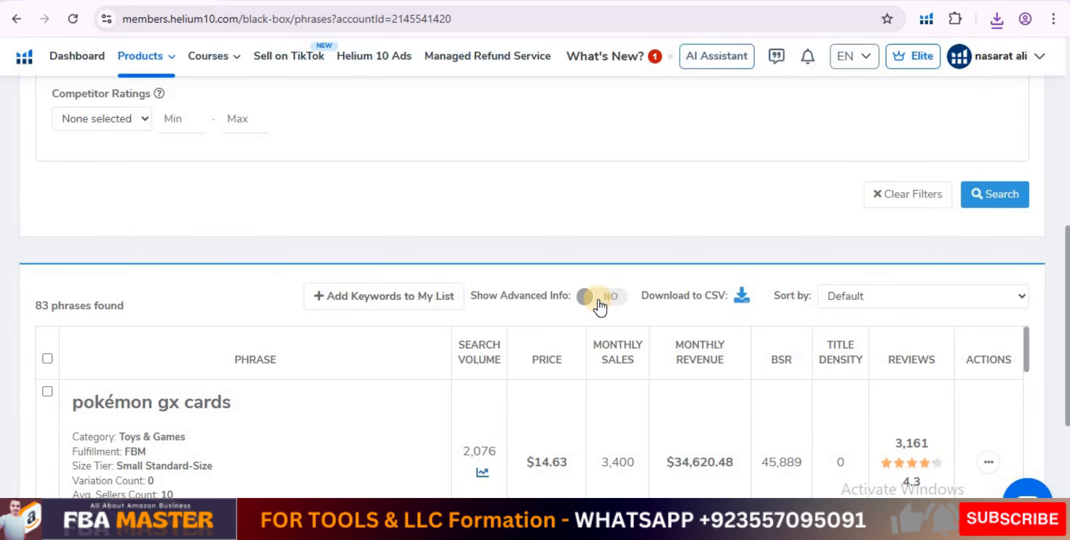
scroll(600, 301, "down", 3)
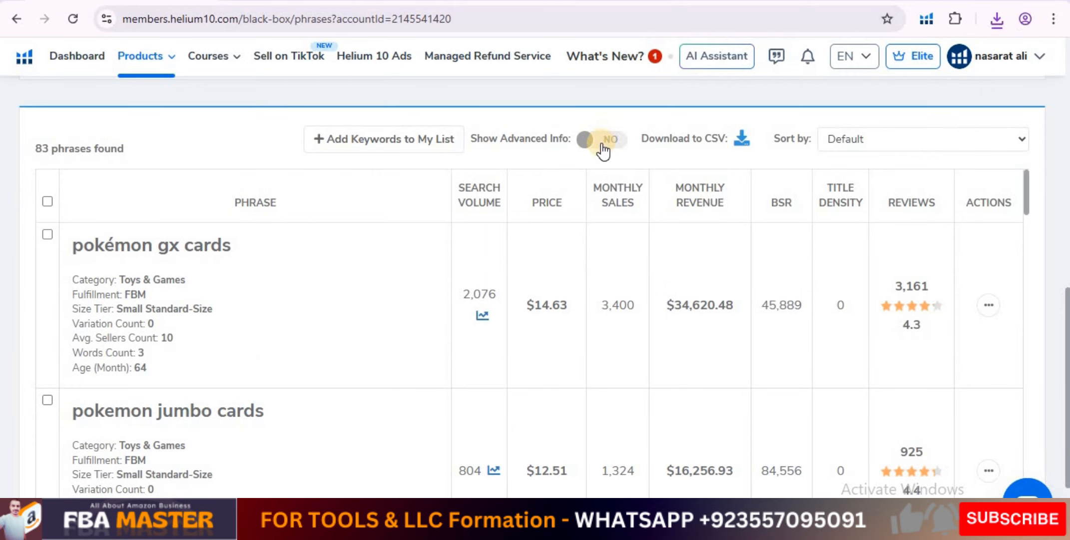
left_click(602, 145)
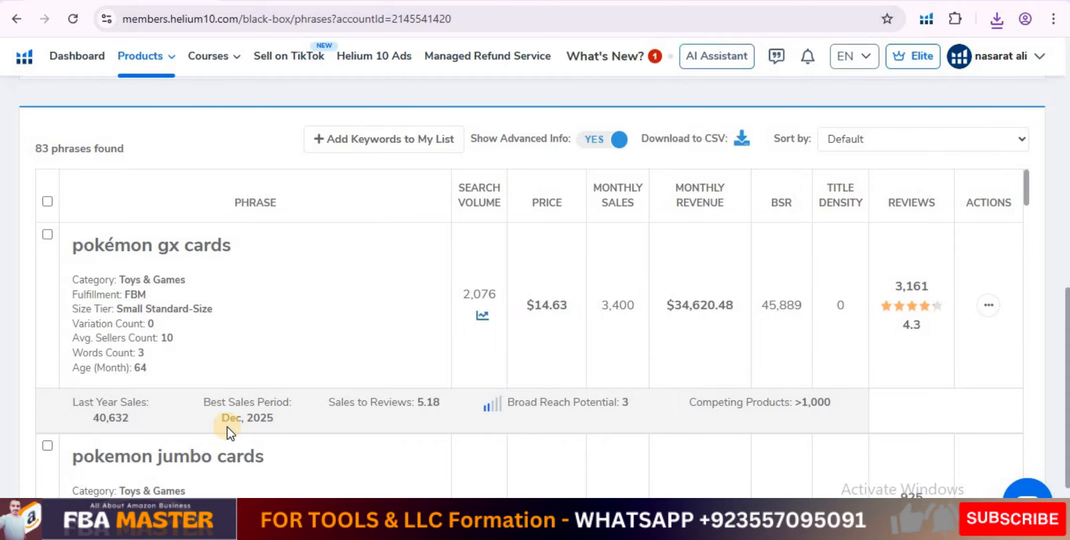
Switch to Amazon and recheck the listings and page 1 keyword niche summary for "handcuff key holder".
scroll(392, 419, "down", 8)
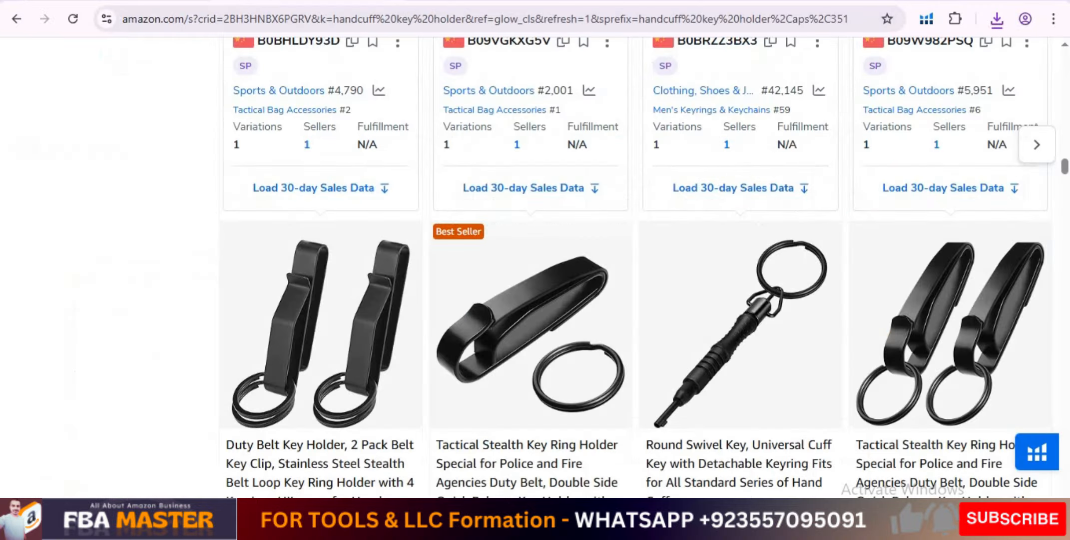
scroll(194, 146, "up", 15)
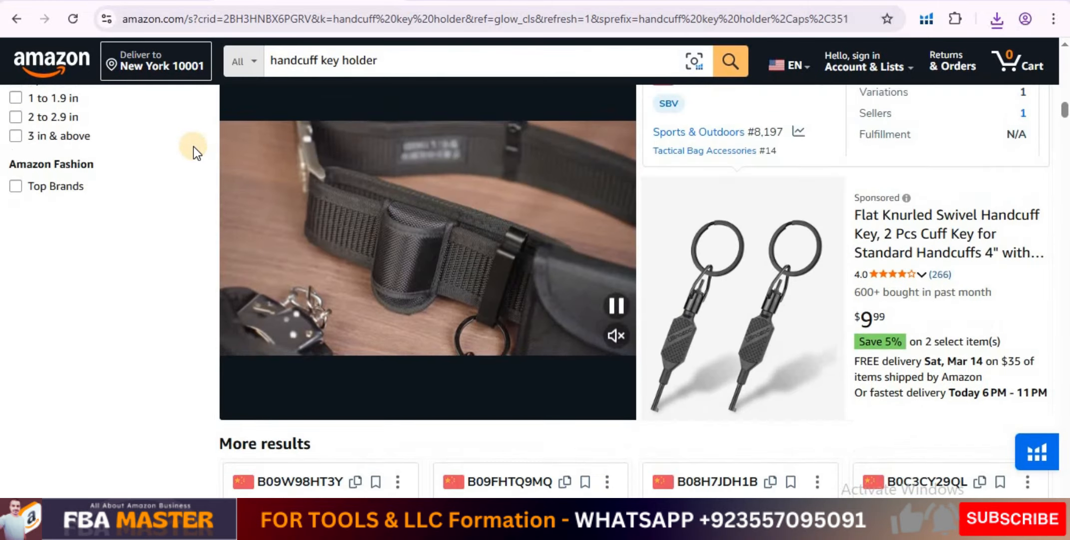
scroll(194, 146, "up", 5)
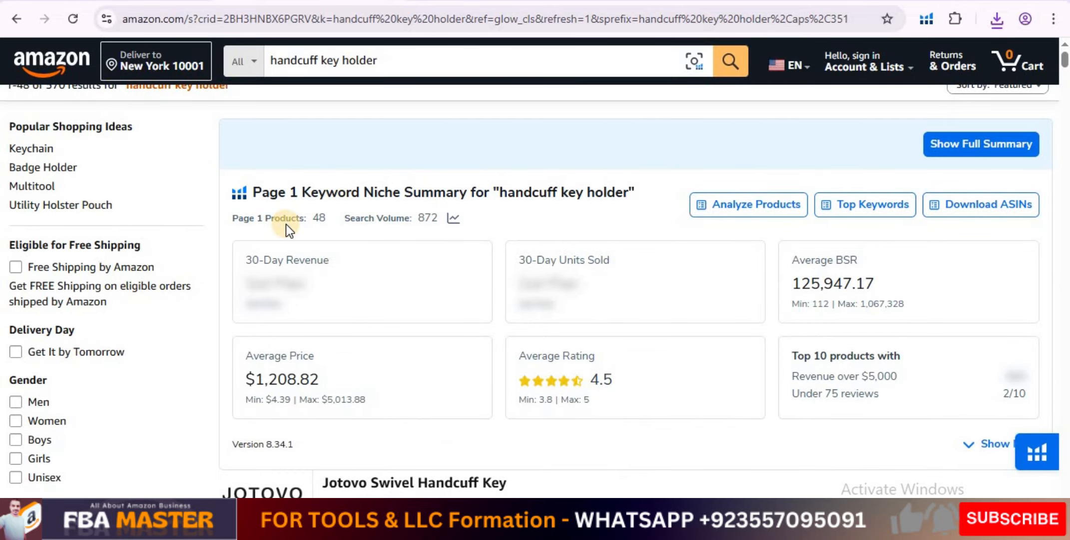
scroll(41, 107, "up", 1)
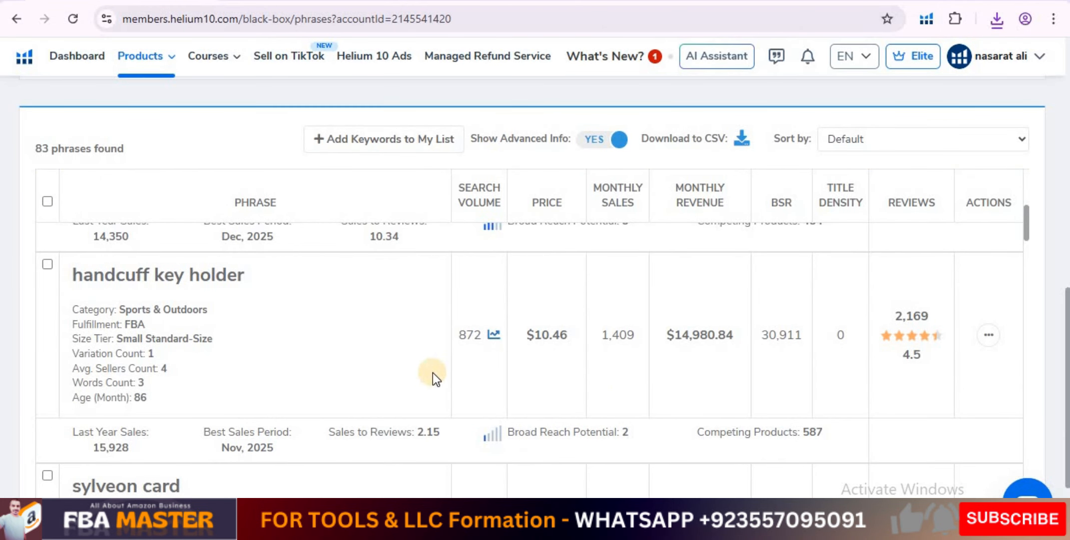
Return to Black Box and review the applied advanced filters and the resulting phrases down to "handcuff key holder".
scroll(433, 373, "up", 5)
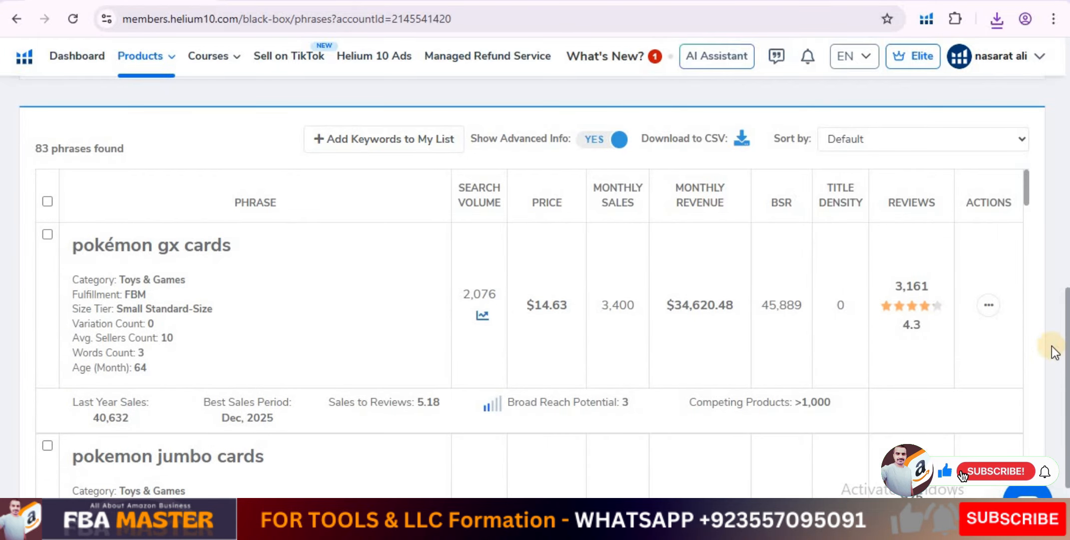
scroll(1054, 352, "up", 10)
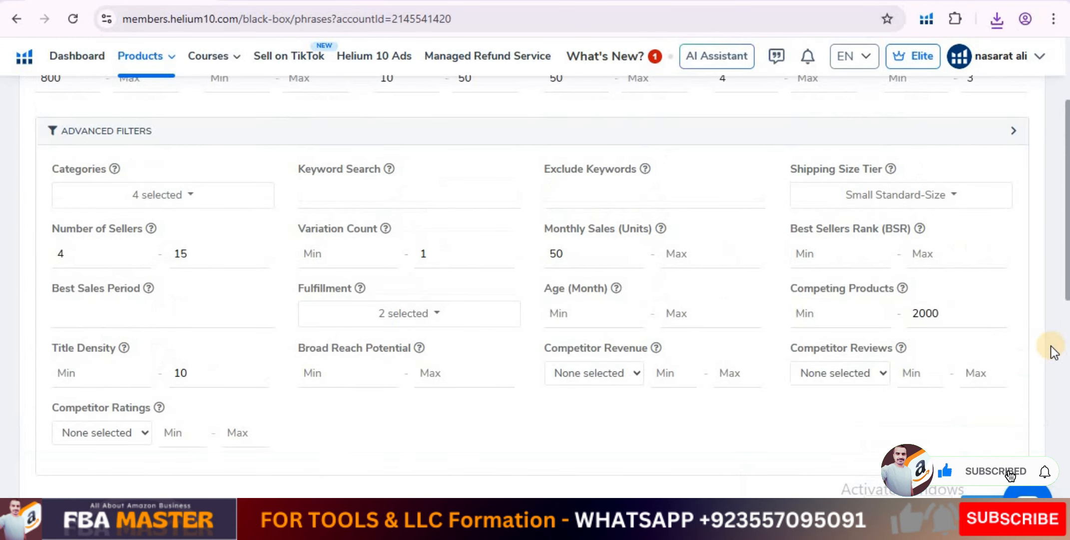
scroll(1053, 351, "down", 3)
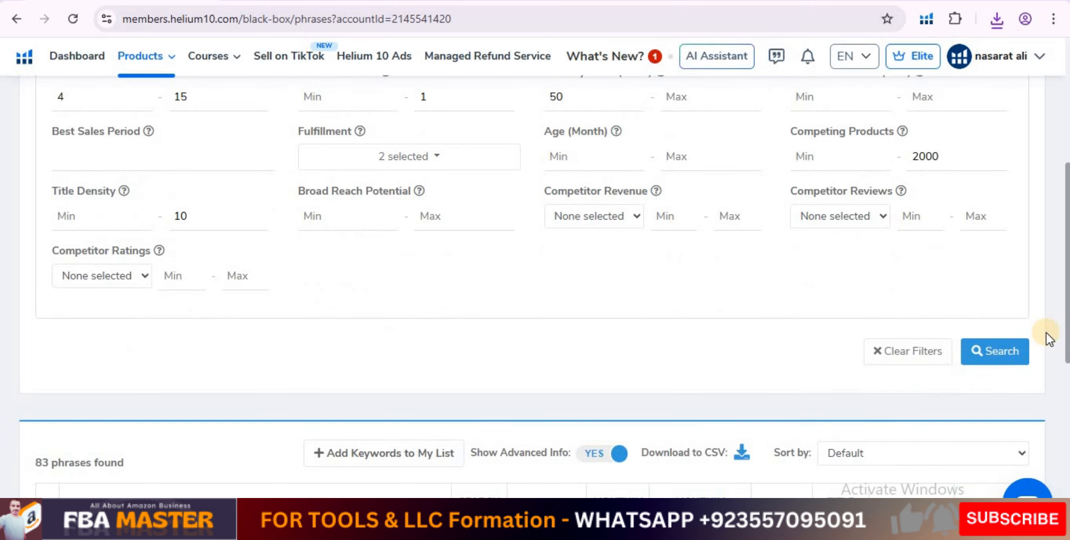
scroll(27, 457, "down", 1)
scroll(27, 457, "down", 4)
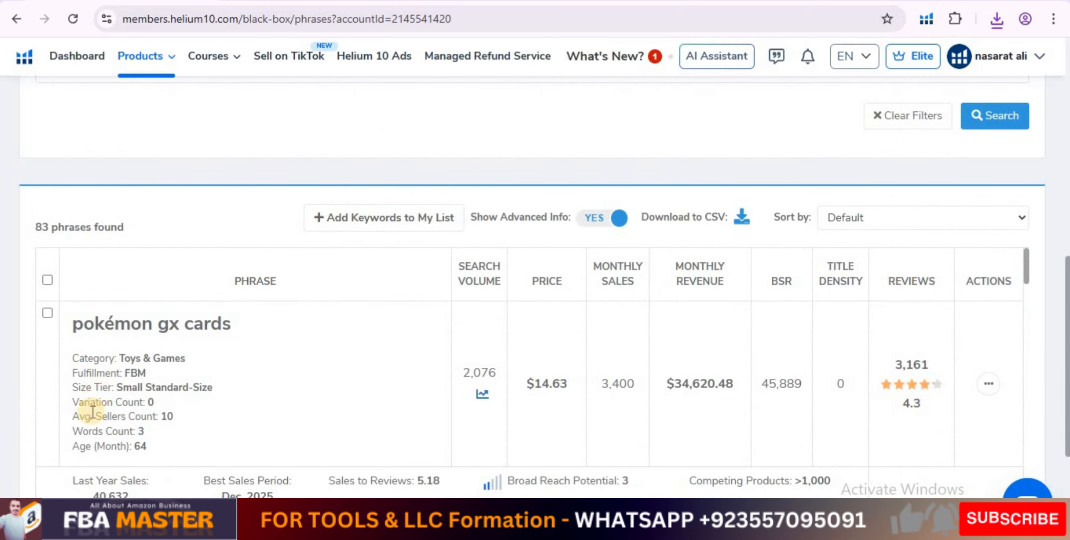
scroll(94, 393, "down", 1)
scroll(95, 393, "down", 5)
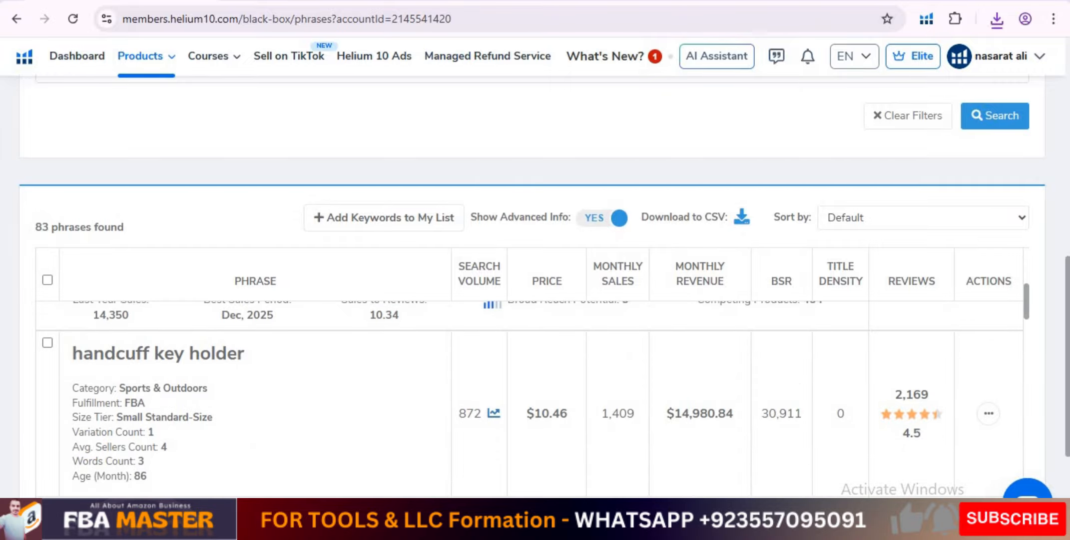
Skim the phrase results below "handcuff key holder" and go back up to the Black Box keyword filters.
scroll(48, 407, "down", 6)
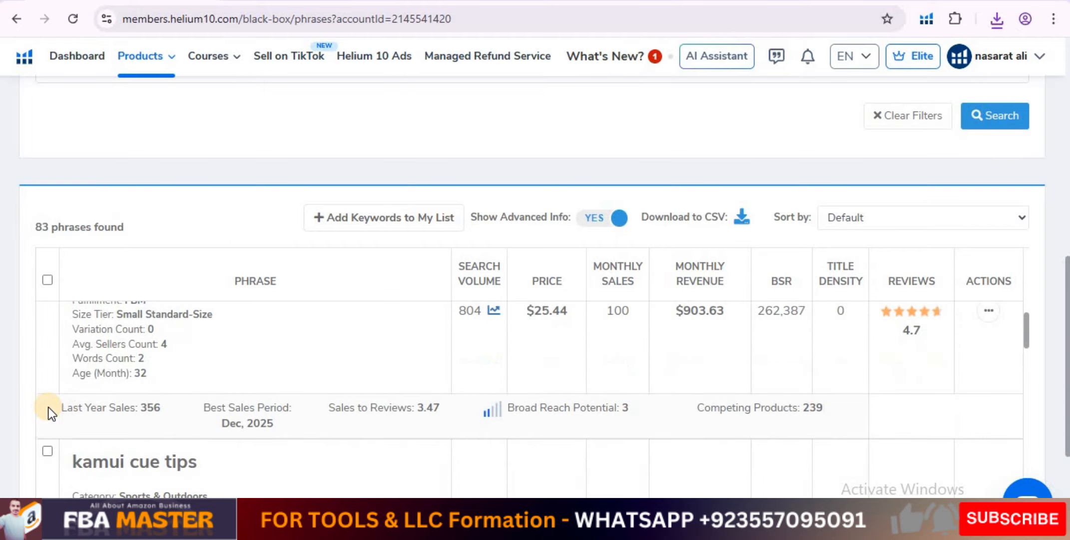
scroll(47, 407, "down", 9)
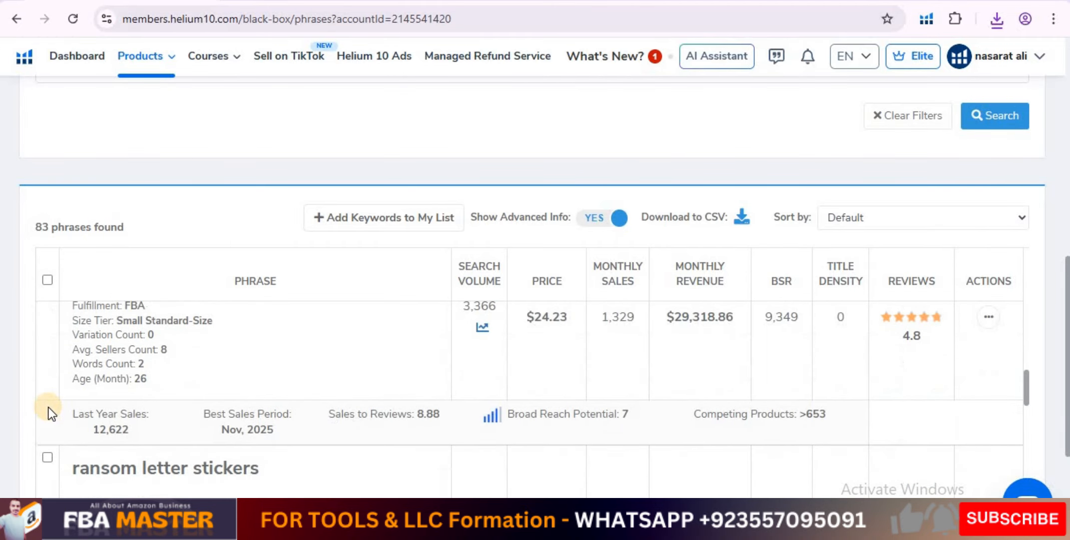
scroll(48, 407, "down", 7)
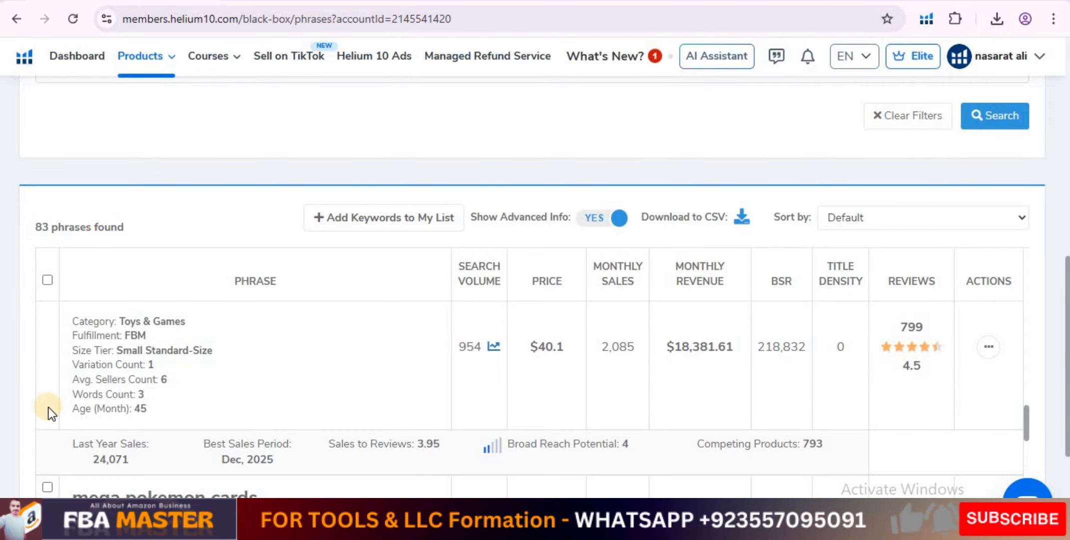
scroll(48, 406, "down", 3)
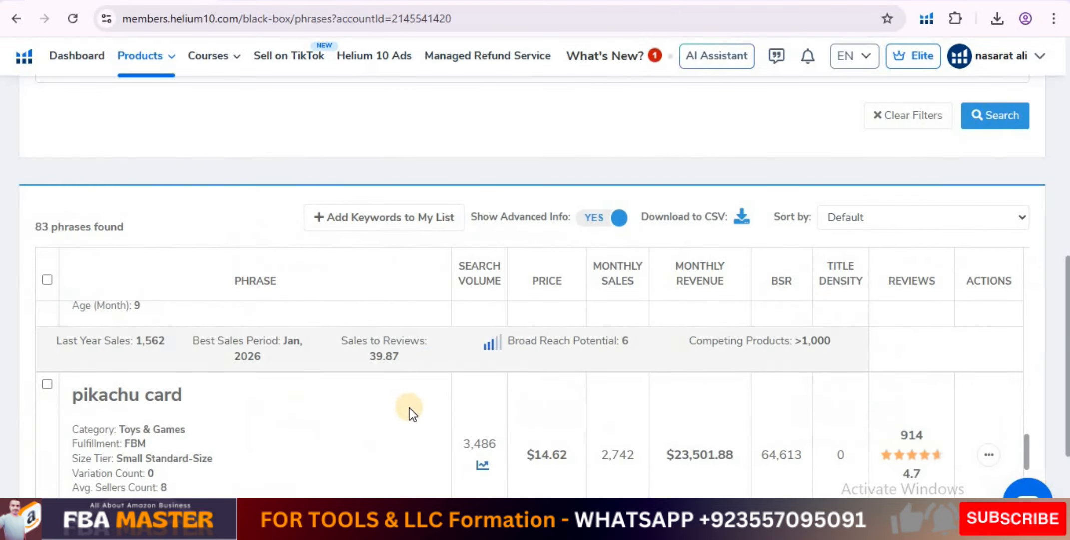
scroll(412, 410, "up", 6)
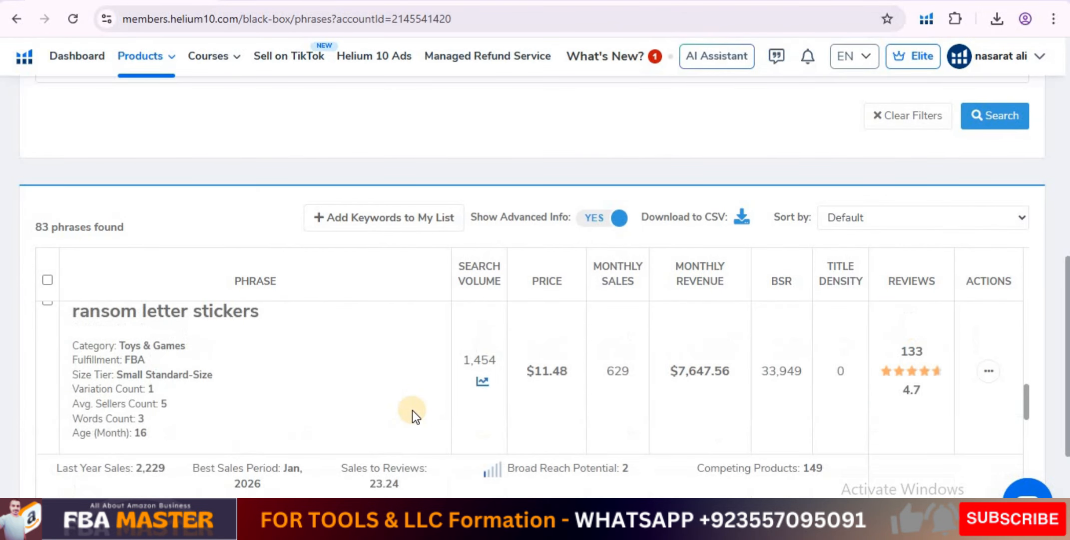
scroll(412, 410, "up", 5)
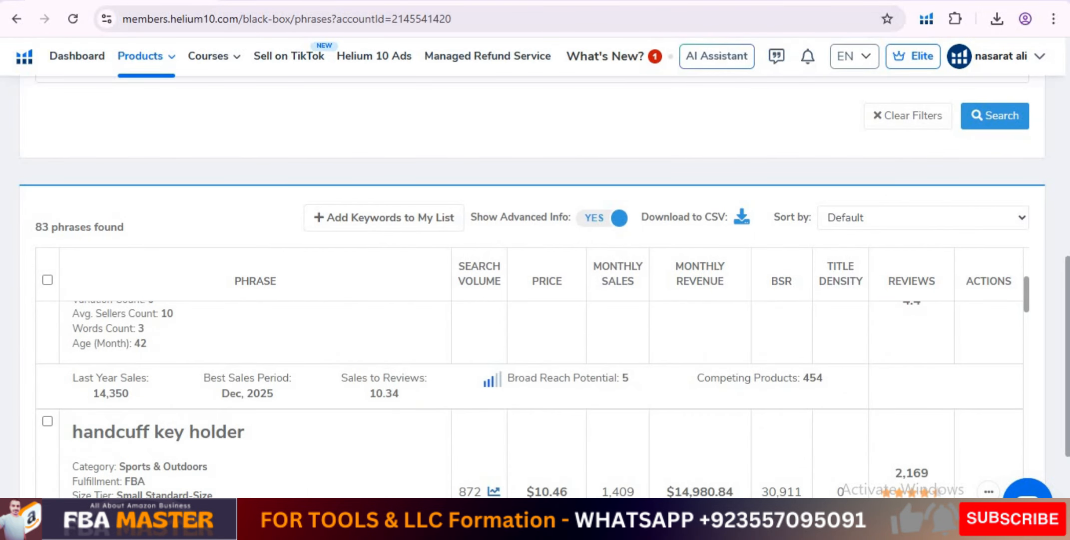
scroll(1063, 279, "up", 10)
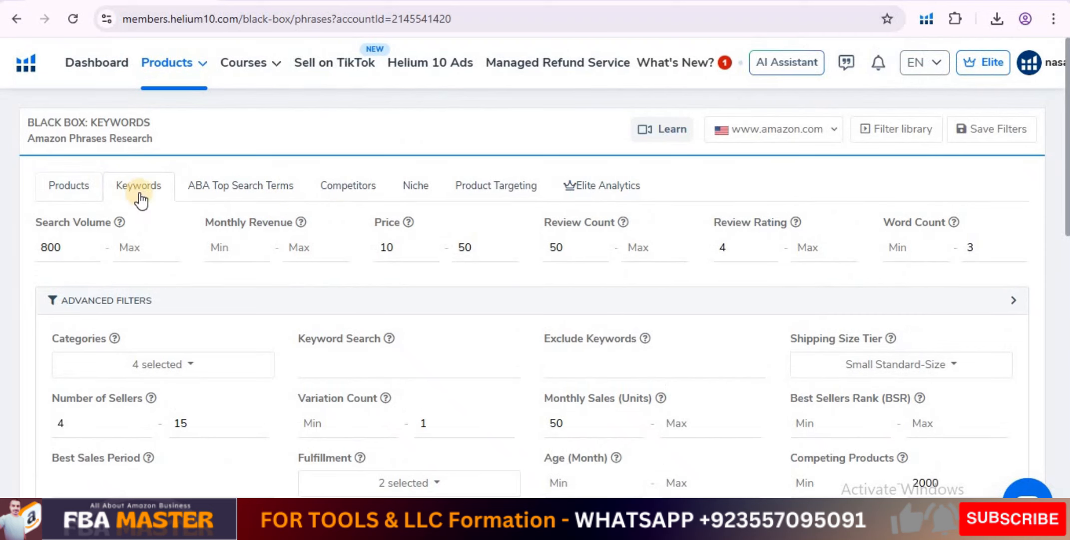